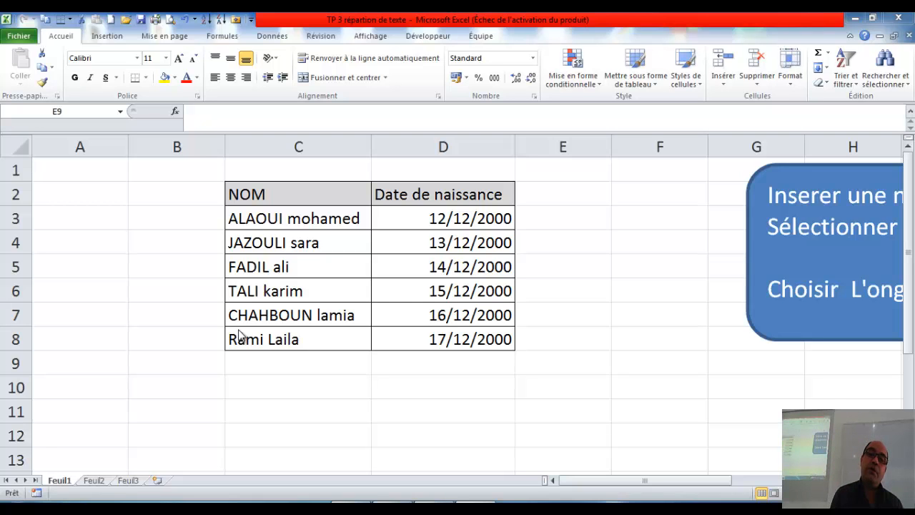
Insert an empty column at D, before the Date de naissance column
left_click(298, 146)
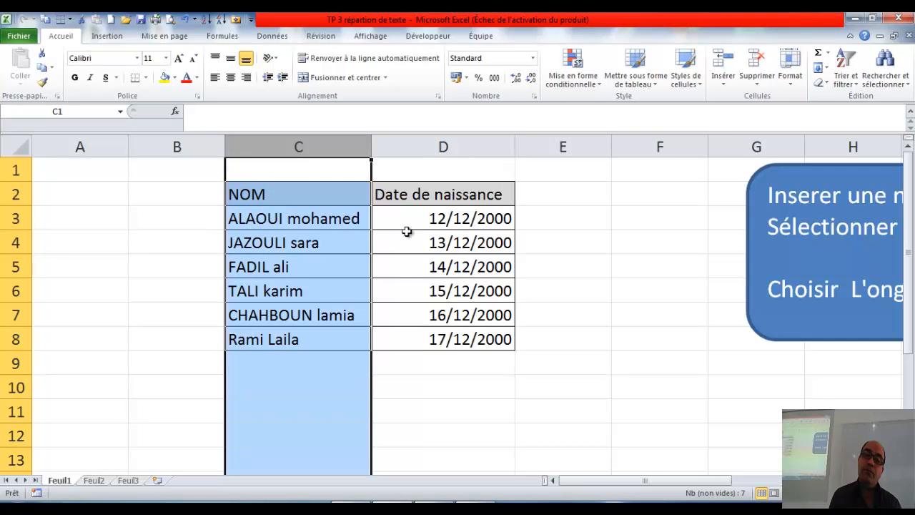
left_click(274, 218)
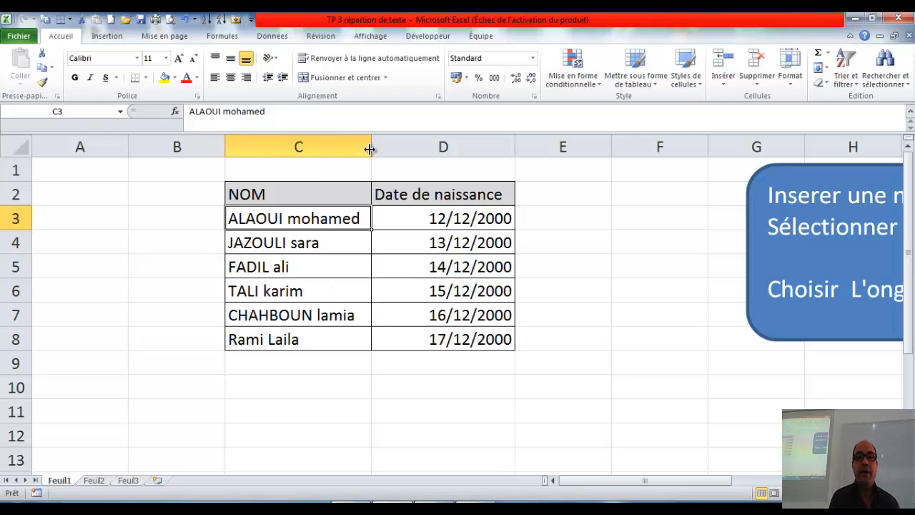
left_click(394, 146)
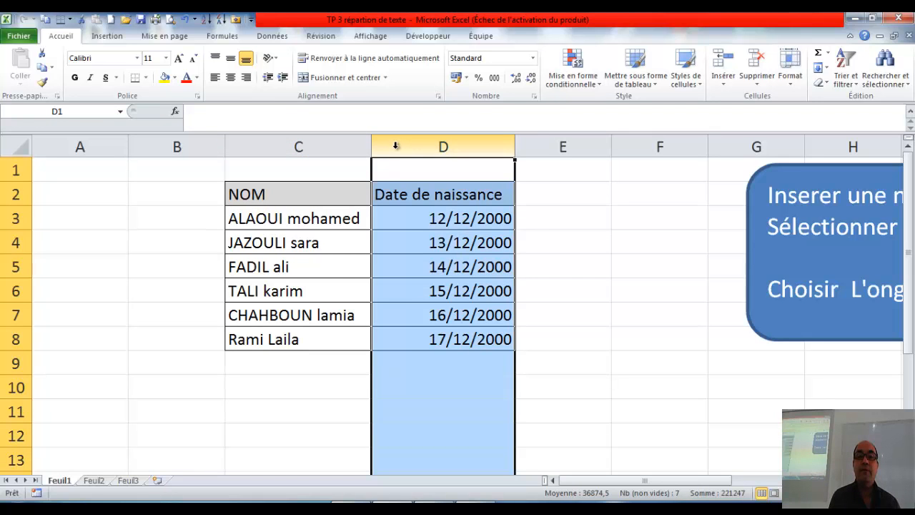
right_click(398, 148)
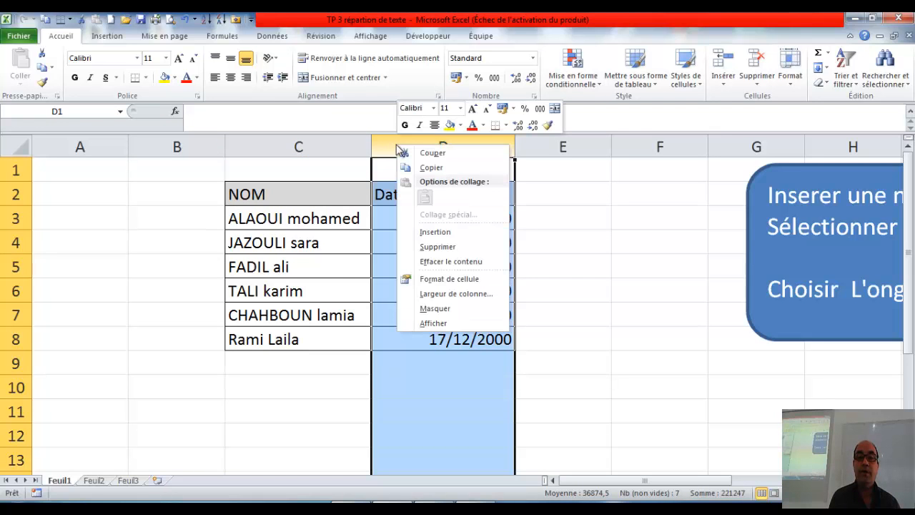
left_click(434, 232)
Head the new column 'Prénom' in cell D2, correcting the misspelling
left_click(419, 189)
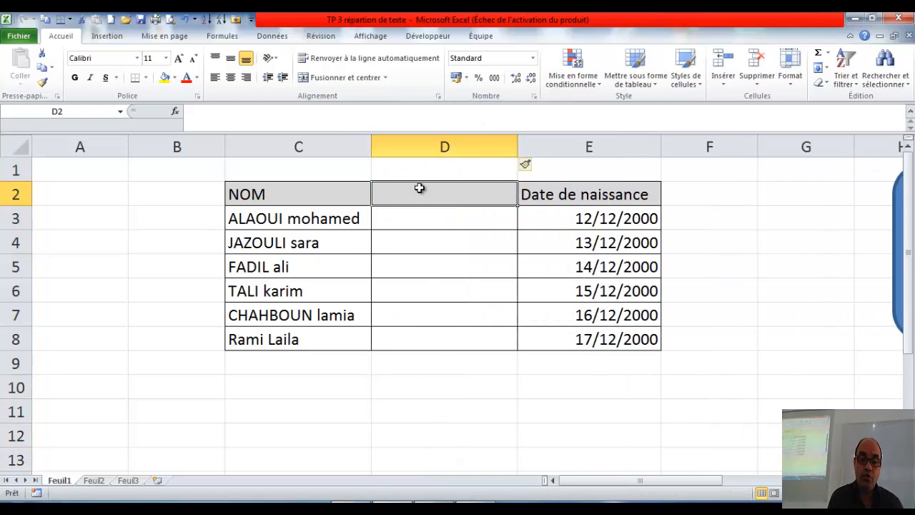
type("pr")
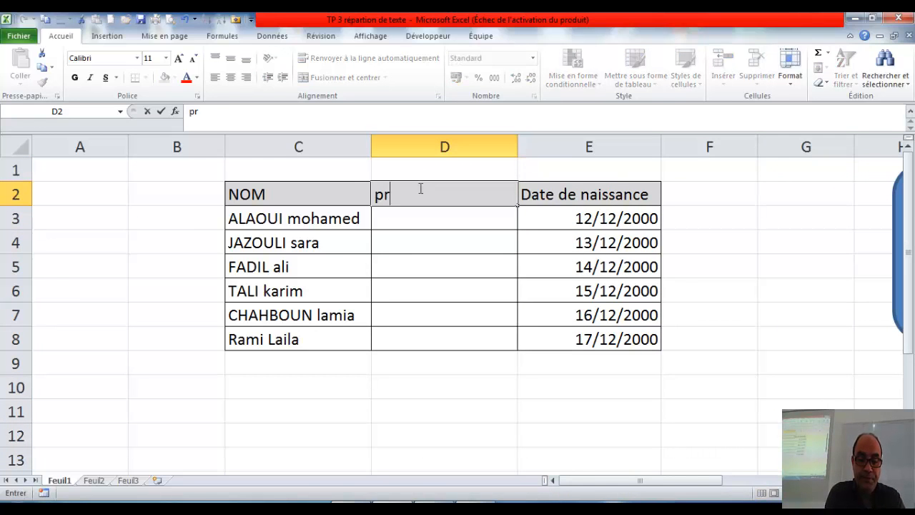
type("éniom")
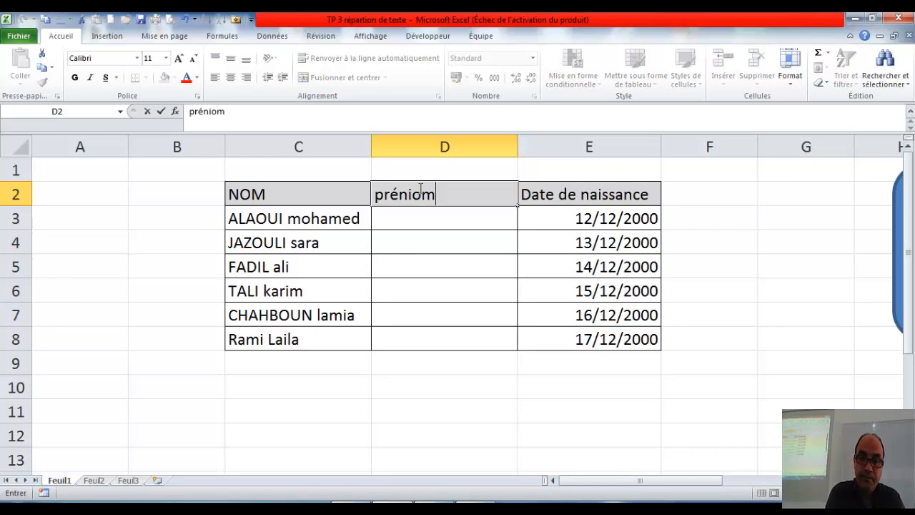
key("BackSpace")
key("BackSpace")
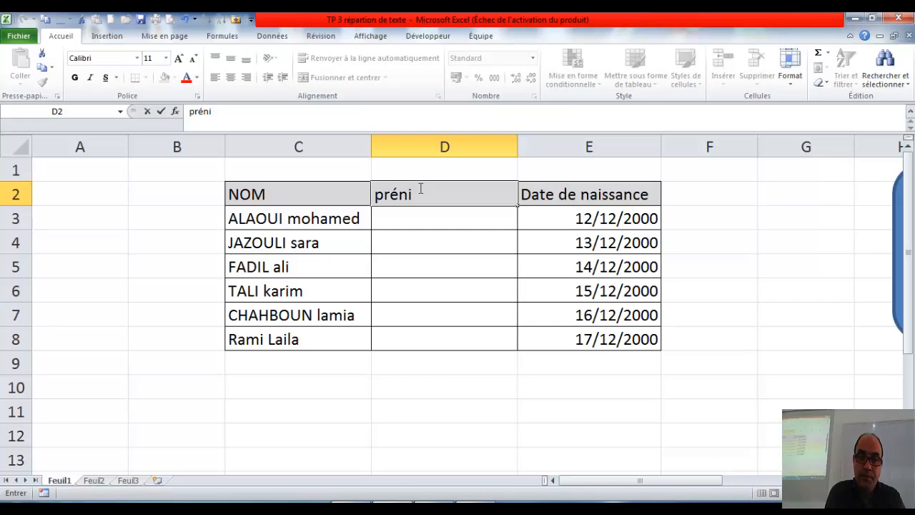
key("BackSpace")
key("BackSpace")
key("BackSpace")
key("BackSpace")
key("BackSpace")
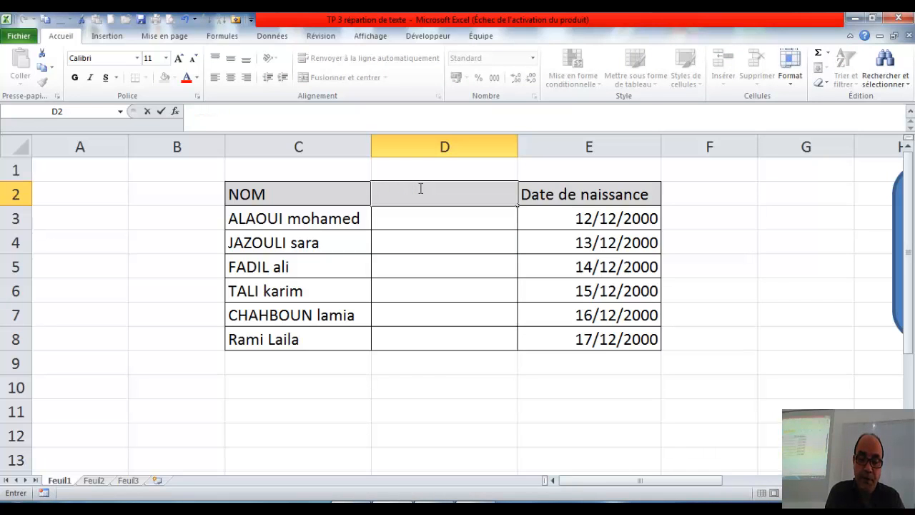
type("P")
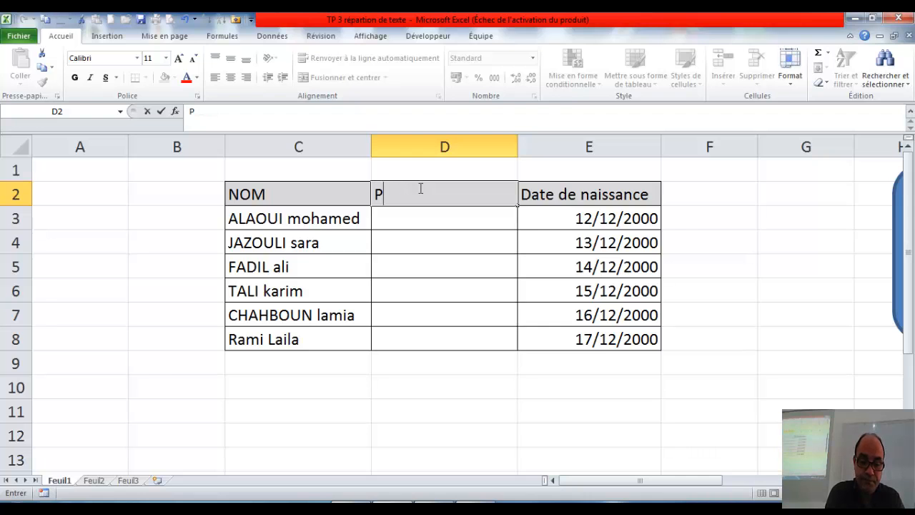
type("rénom")
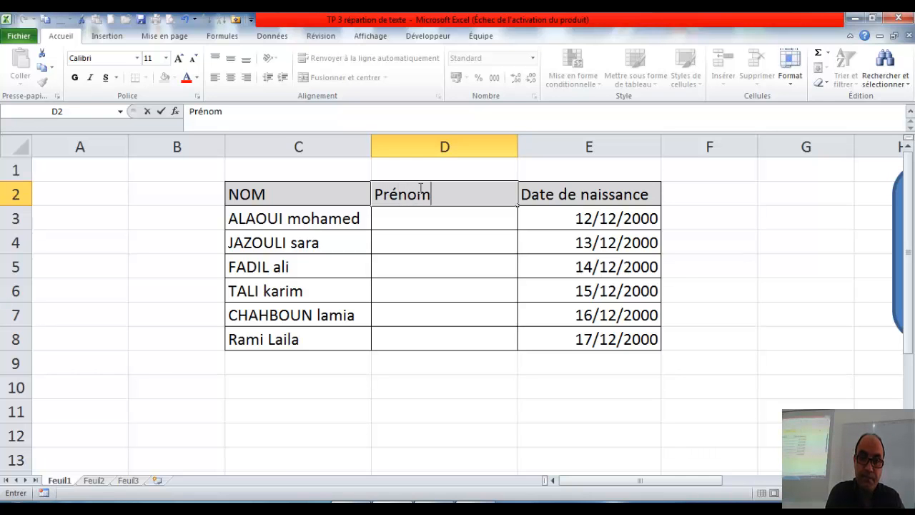
left_click(433, 296)
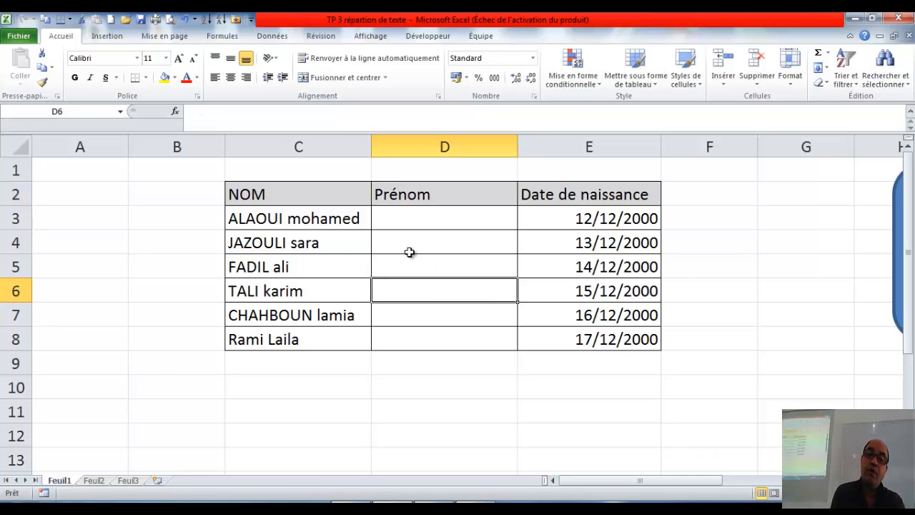
Select the NOM column, dismiss its context menu and pick cell D3
left_click(358, 139)
right_click(358, 139)
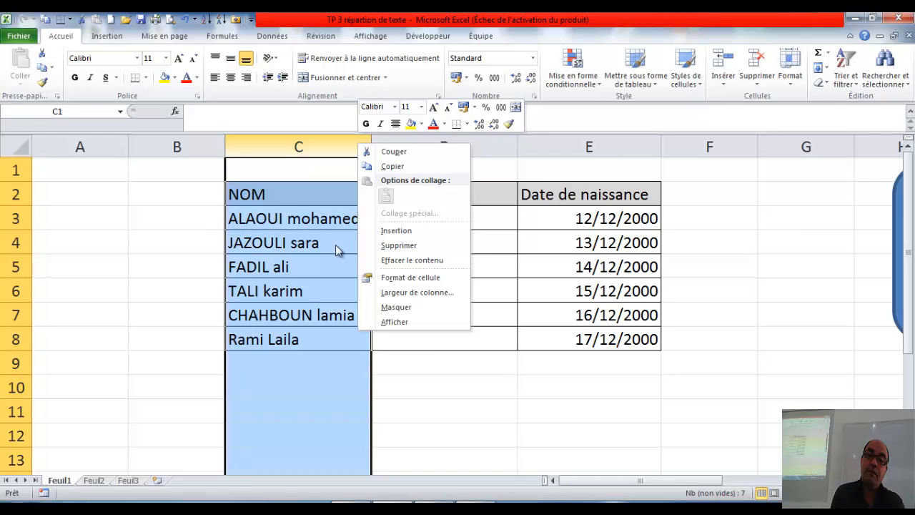
key("Escape")
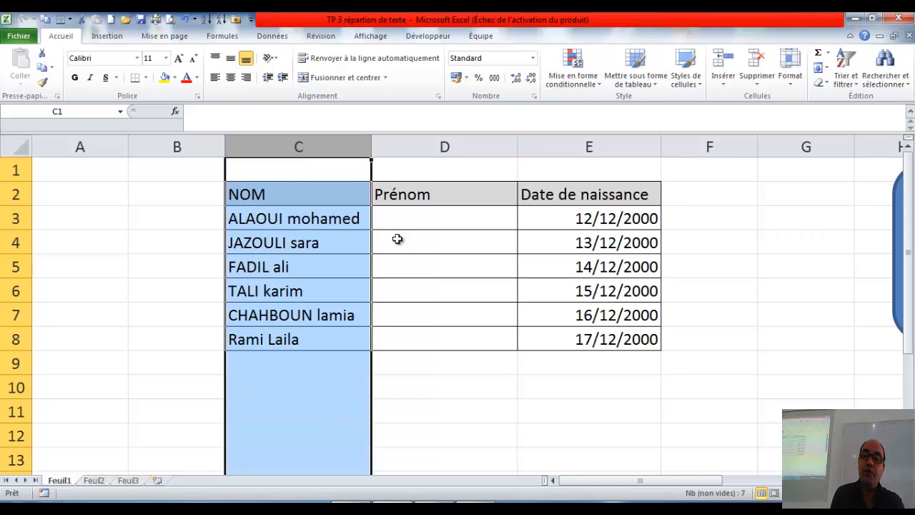
left_click(433, 221)
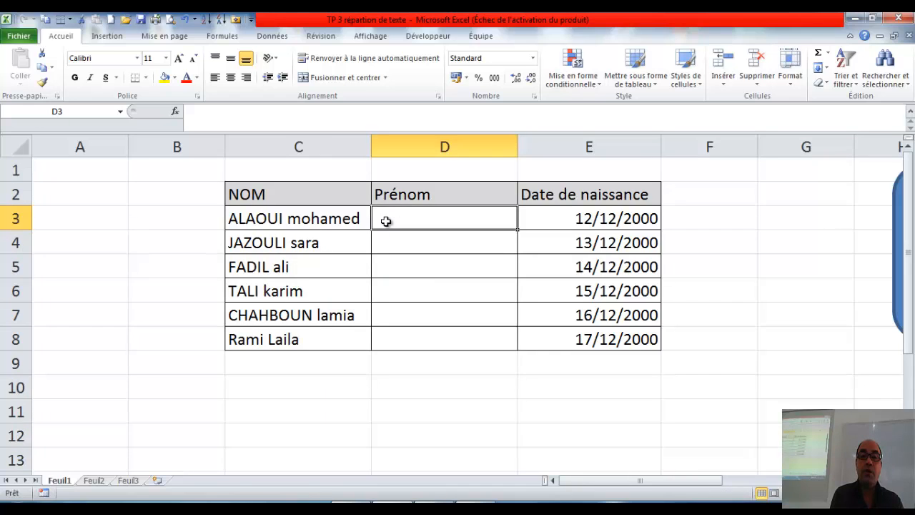
Try Convertir on the Données tab, dismiss the no-data warning, then select names C3:C8
left_click(272, 35)
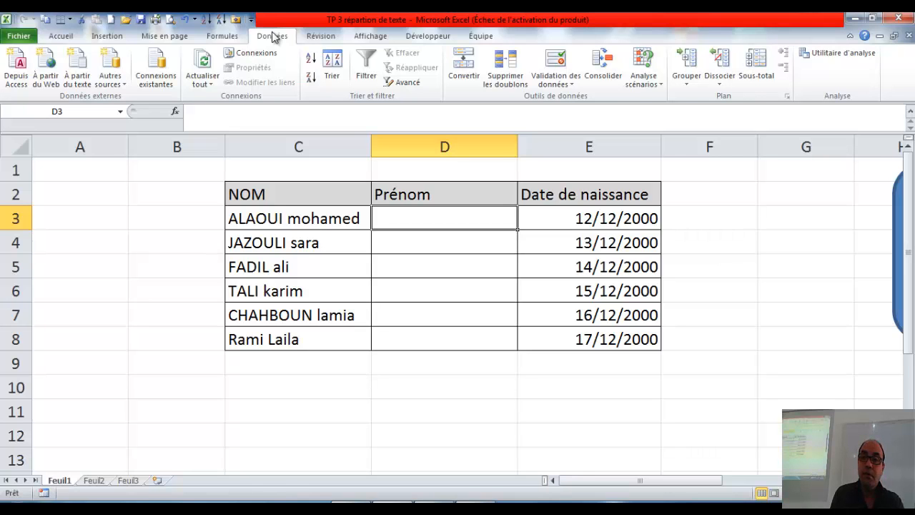
left_click(469, 66)
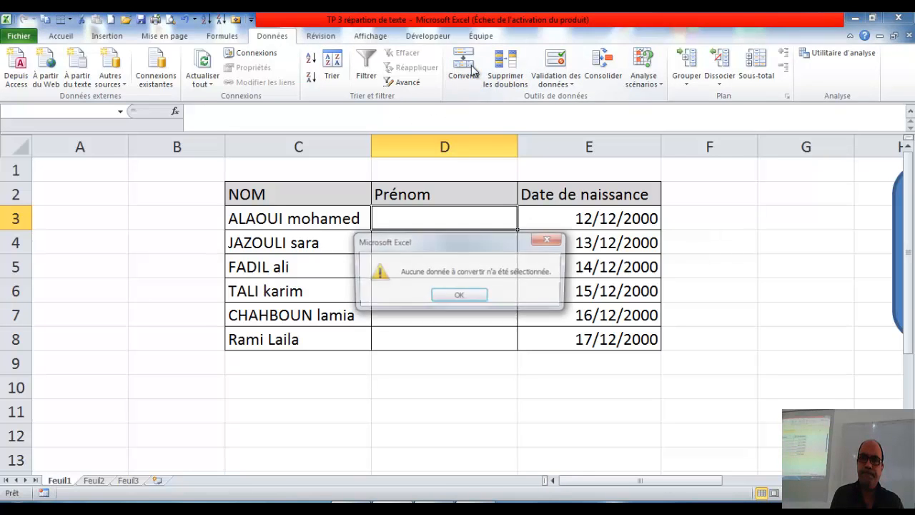
left_click(459, 296)
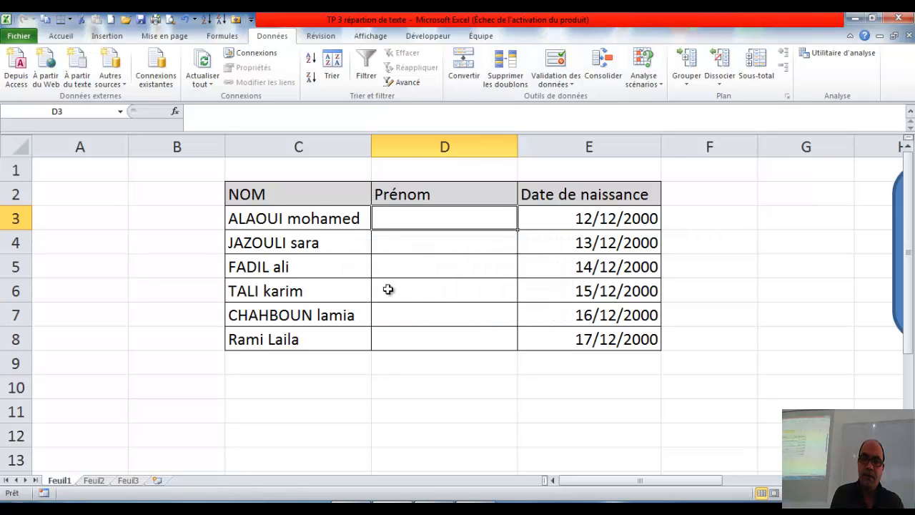
left_click(305, 227)
left_click_drag(305, 227, 312, 336)
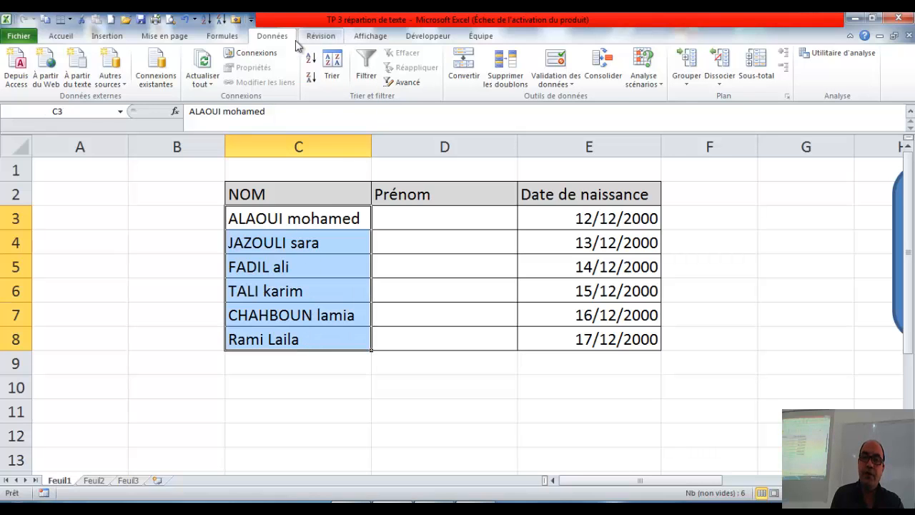
Launch Convertir on C3:C8, move the wizard aside, and keep Délimité in step 1
left_click(463, 66)
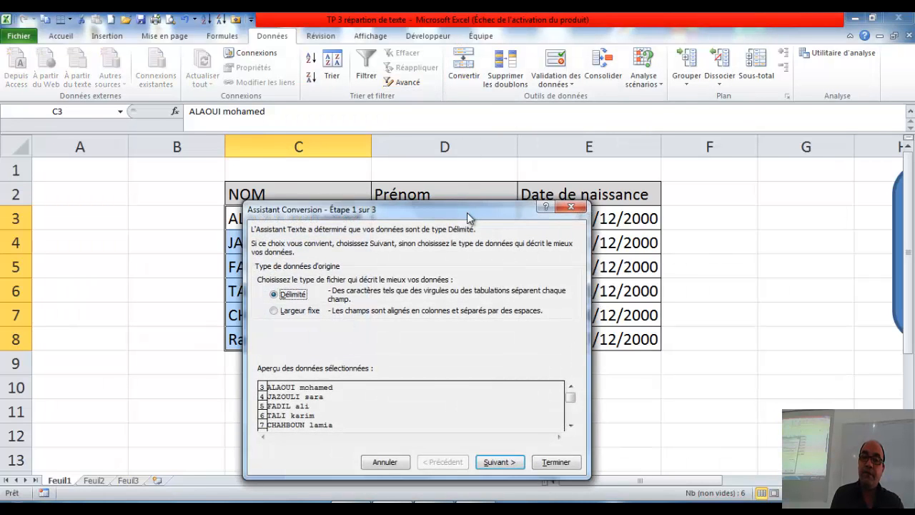
left_click_drag(468, 212, 563, 57)
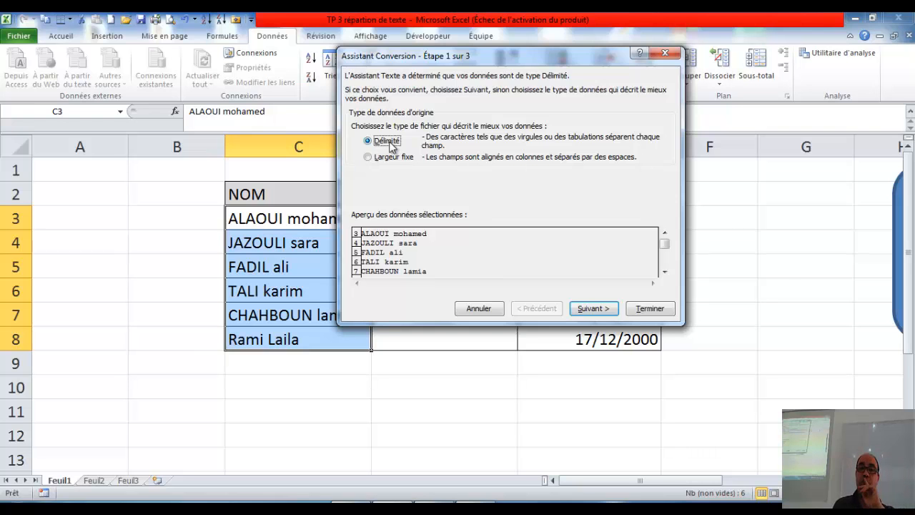
left_click_drag(443, 58, 536, 52)
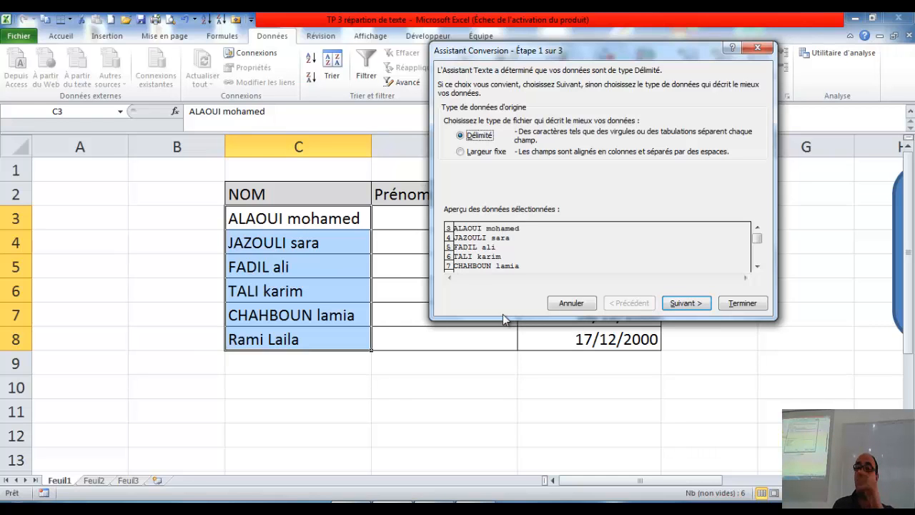
left_click(692, 306)
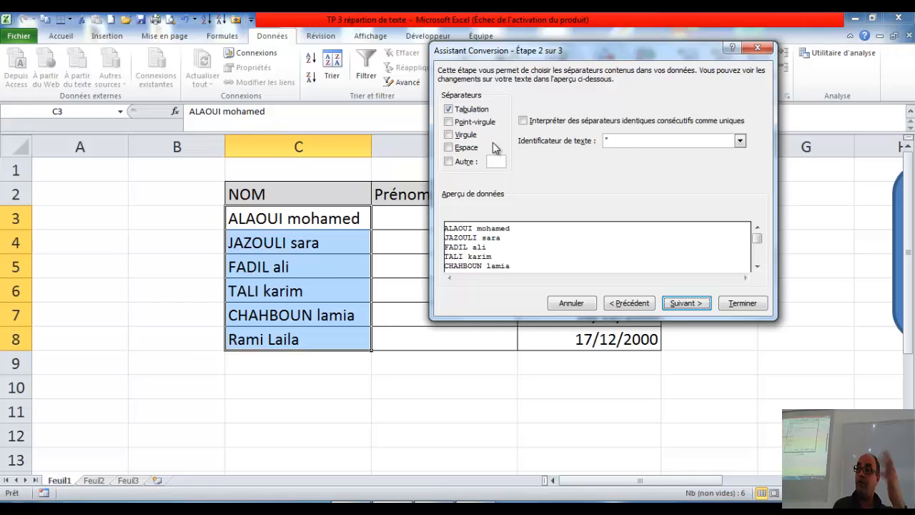
Check Espace, uncheck Tabulation, and continue to step 3 of the wizard
left_click(448, 147)
left_click(449, 109)
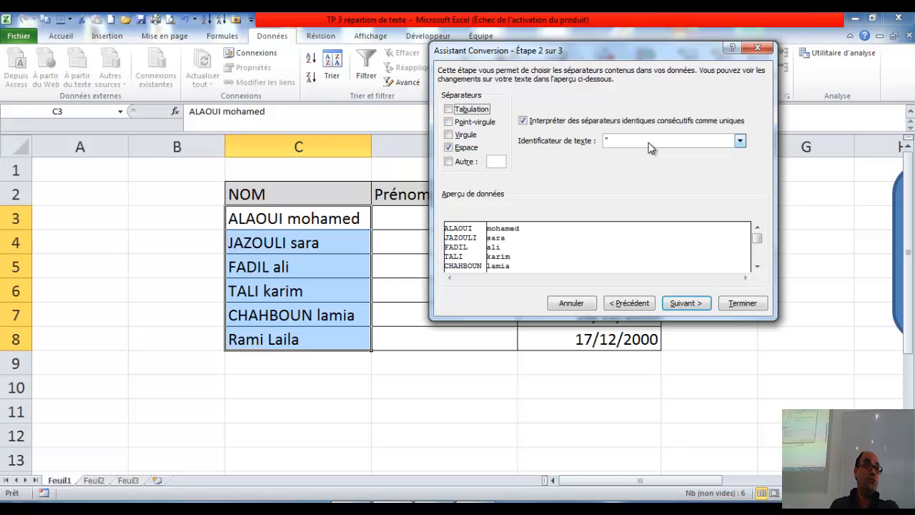
left_click(683, 303)
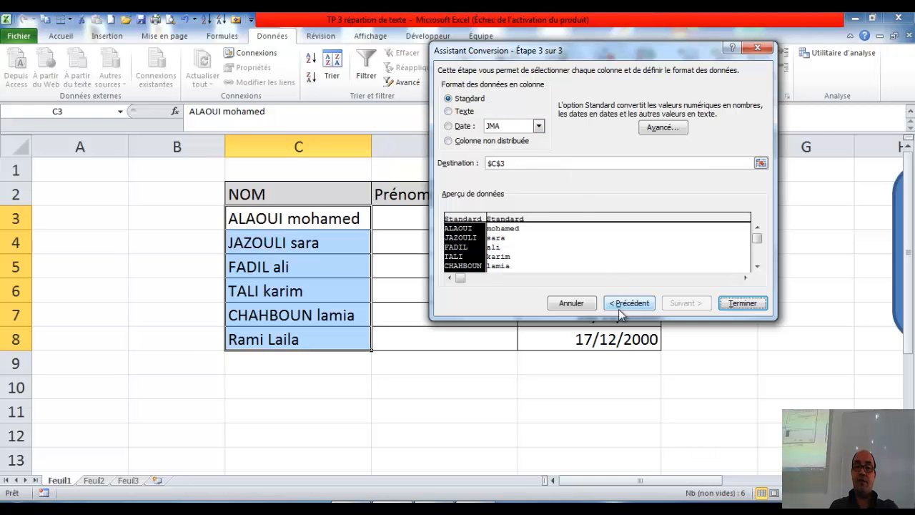
Finish the wizard with Terminer and confirm replacing the destination cells
left_click(741, 303)
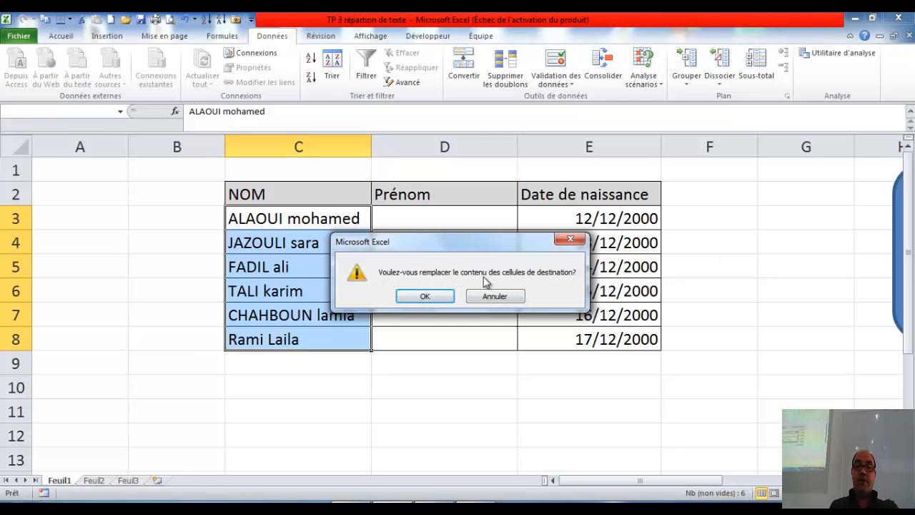
left_click(437, 298)
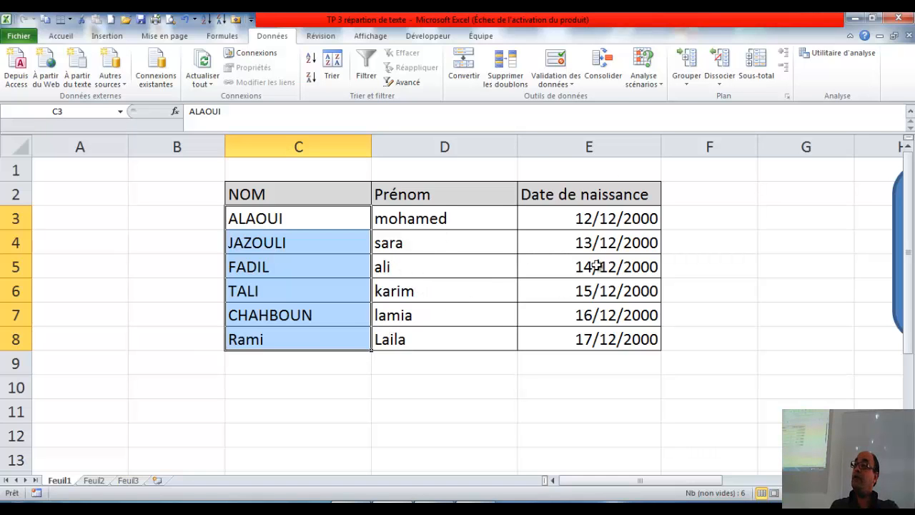
Undo the name split and insert blank columns at C and before Prénom at E
left_click(186, 20)
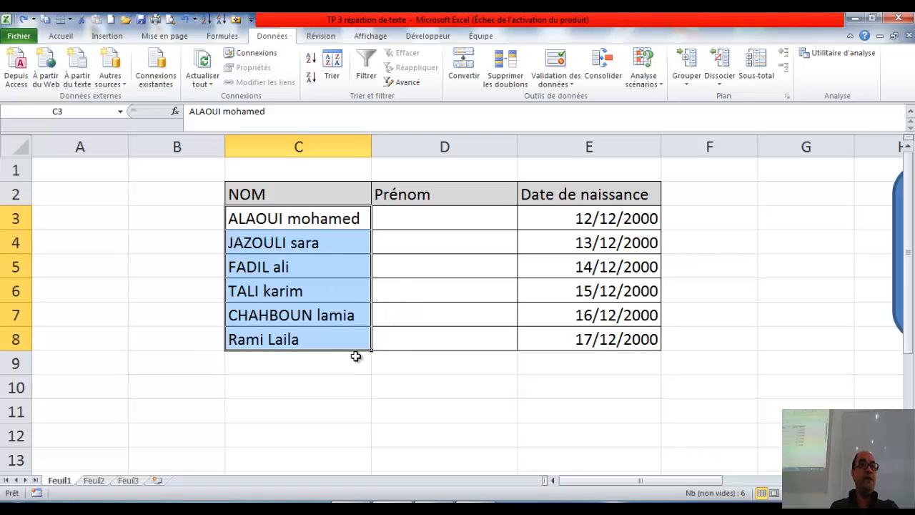
right_click(313, 148)
left_click(361, 243)
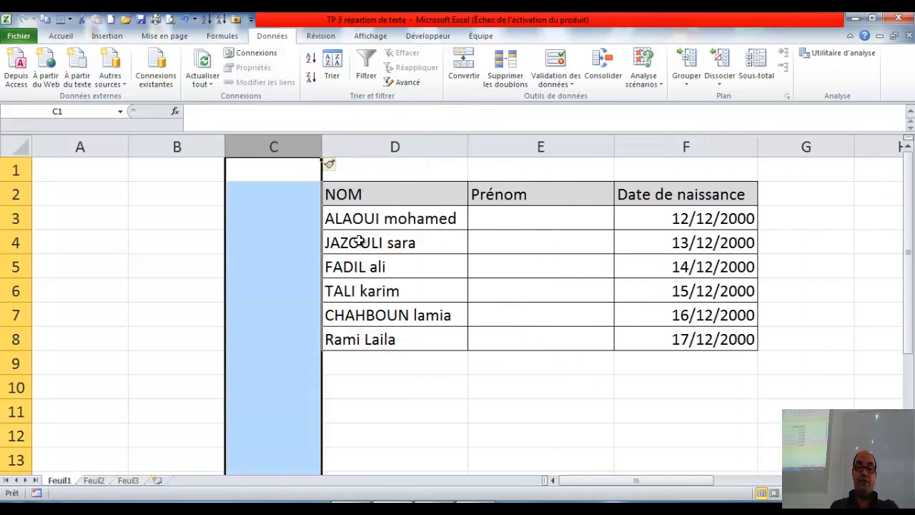
right_click(489, 146)
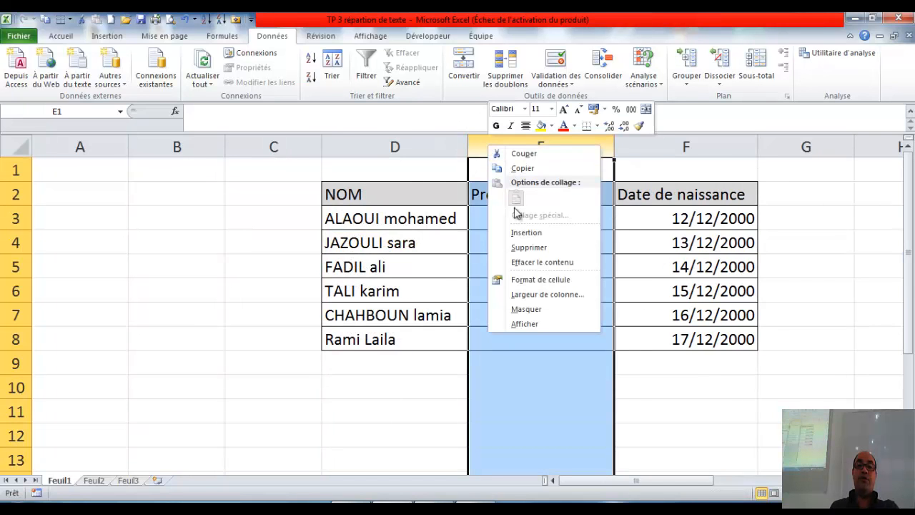
left_click(523, 233)
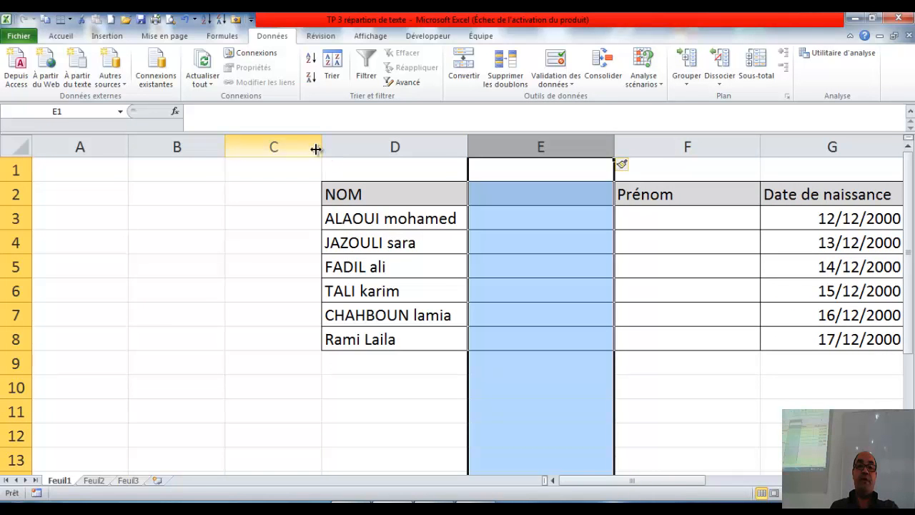
Delete the empty columns A through C
left_click_drag(276, 146, 110, 147)
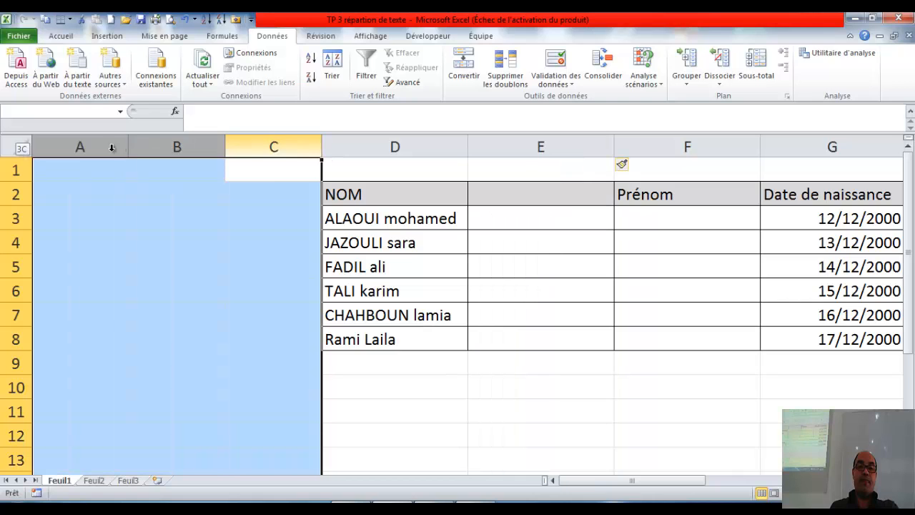
right_click(159, 146)
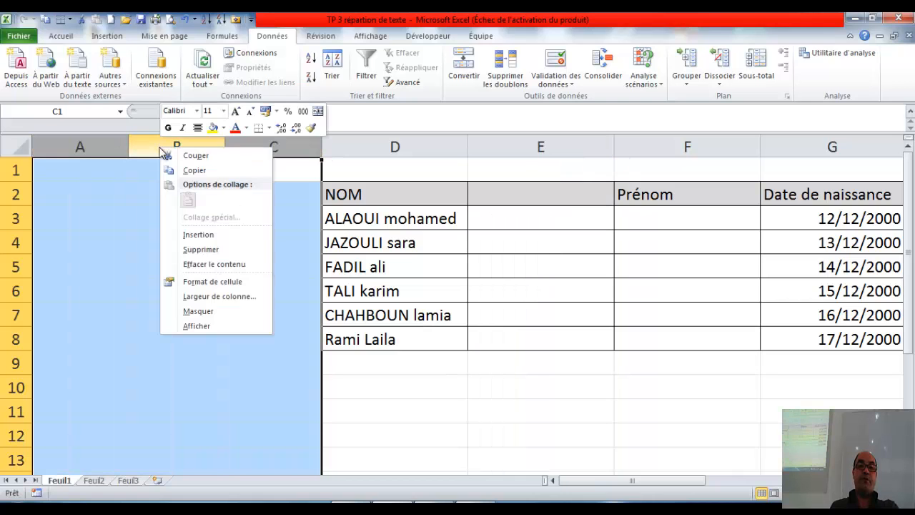
left_click(217, 250)
left_click(594, 413)
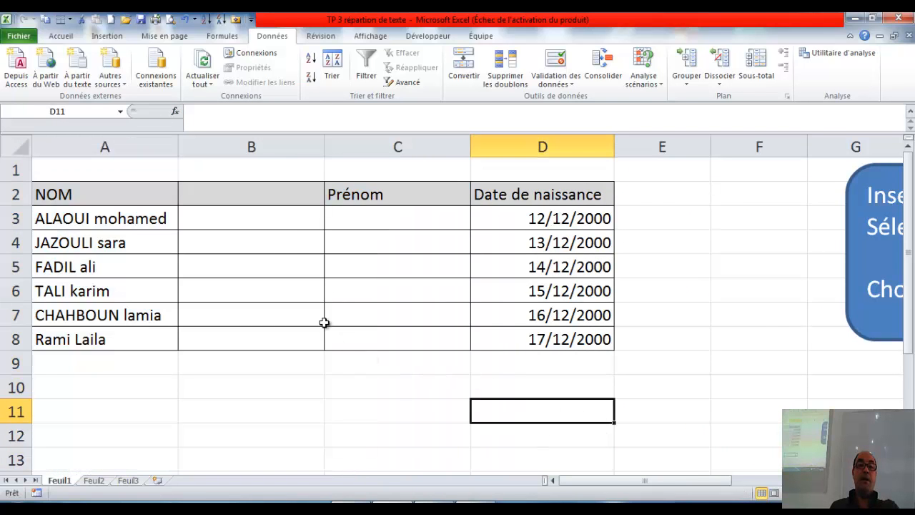
Type 'Nom' as the B2 heading, then select the full names in A3:A8
left_click(250, 199)
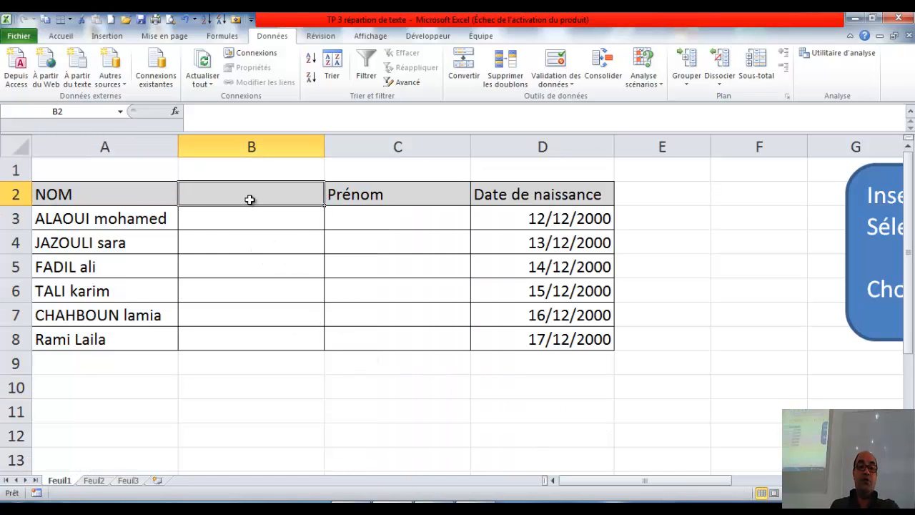
type("Nom")
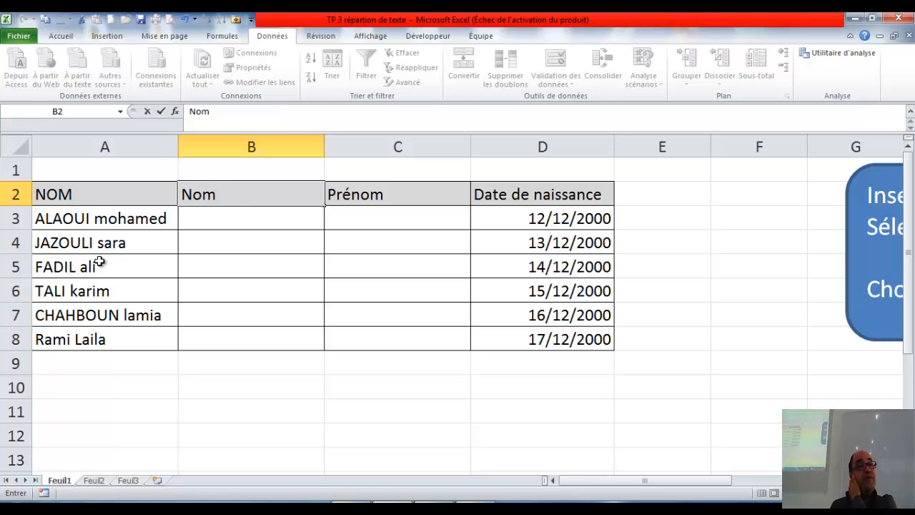
left_click(143, 379)
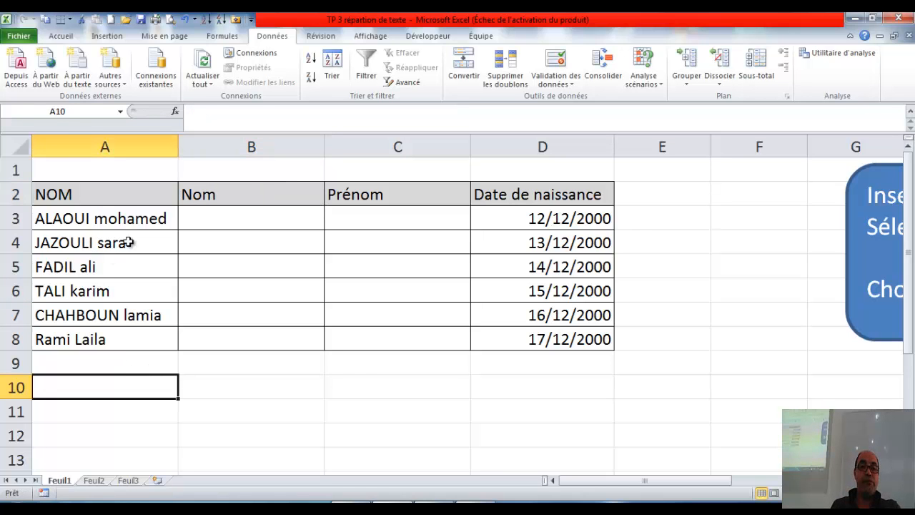
left_click_drag(123, 220, 137, 332)
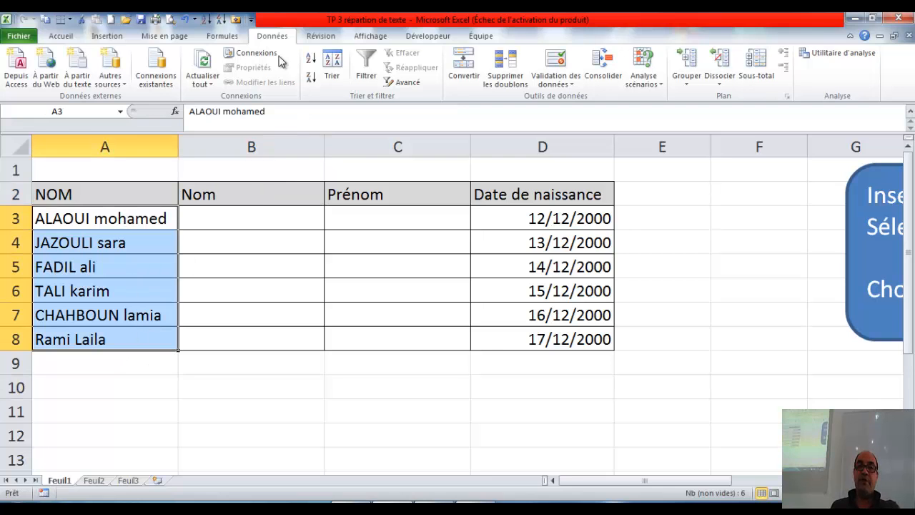
Run Convertir on A3:A8 with Délimité, Espace and destination $B$3, confirming replacement
left_click(464, 68)
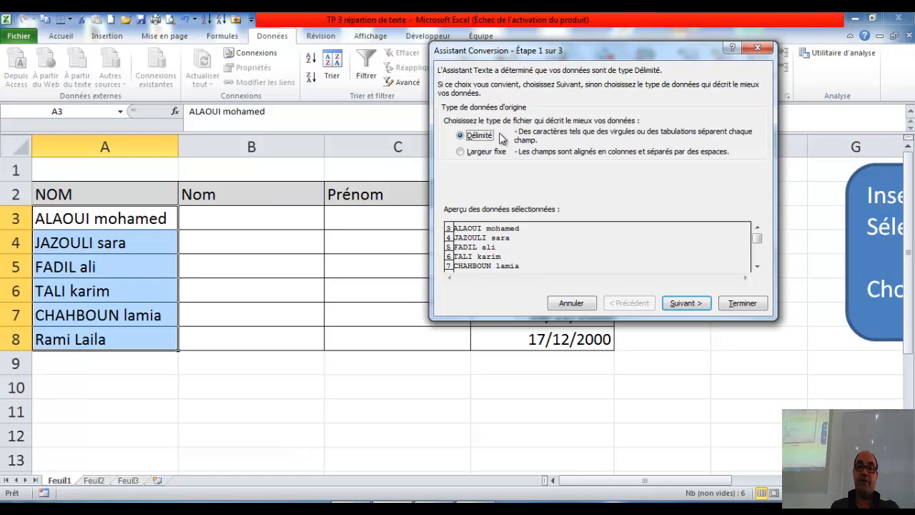
left_click(662, 303)
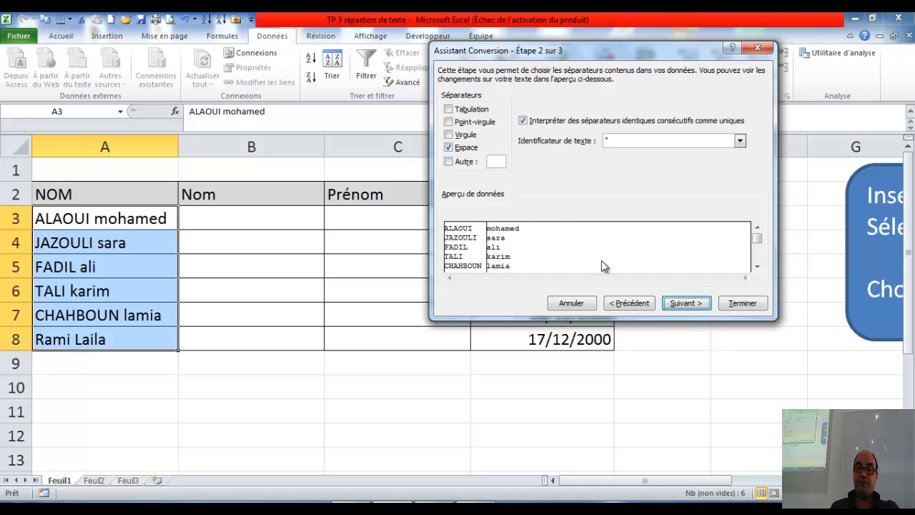
left_click(675, 303)
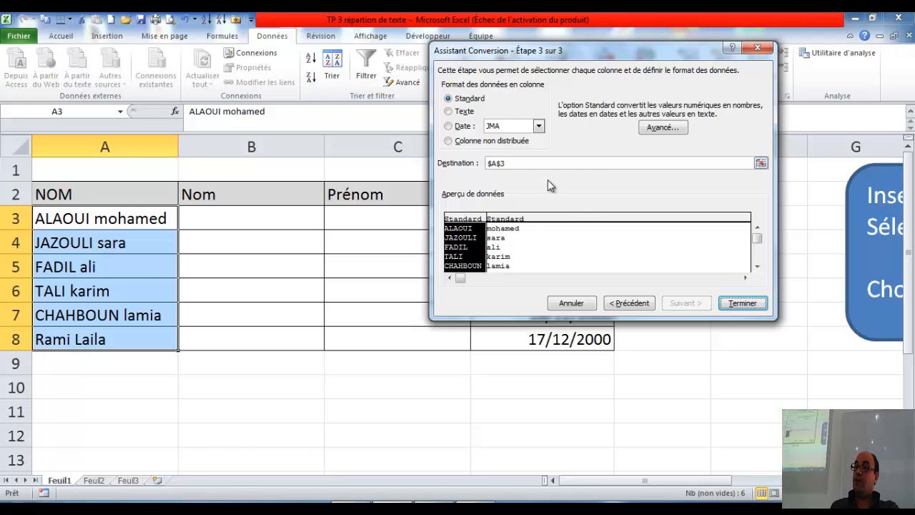
left_click(761, 163)
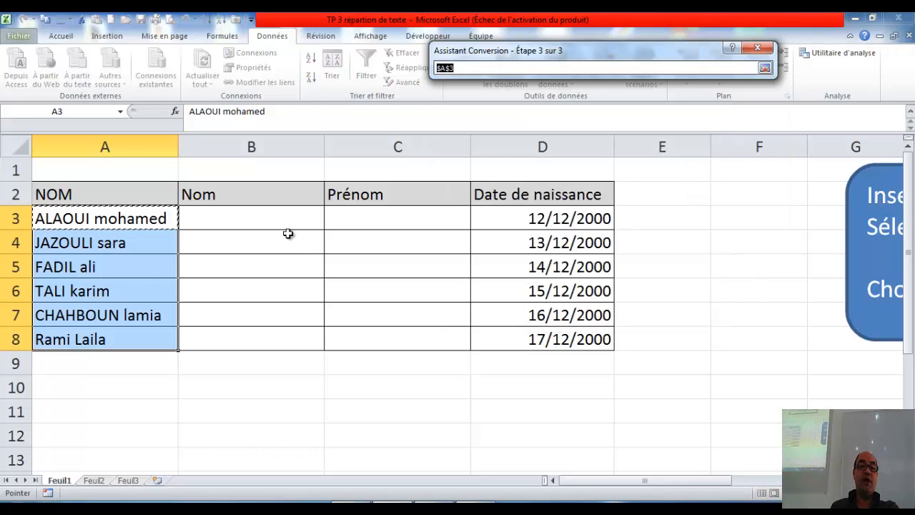
left_click(272, 215)
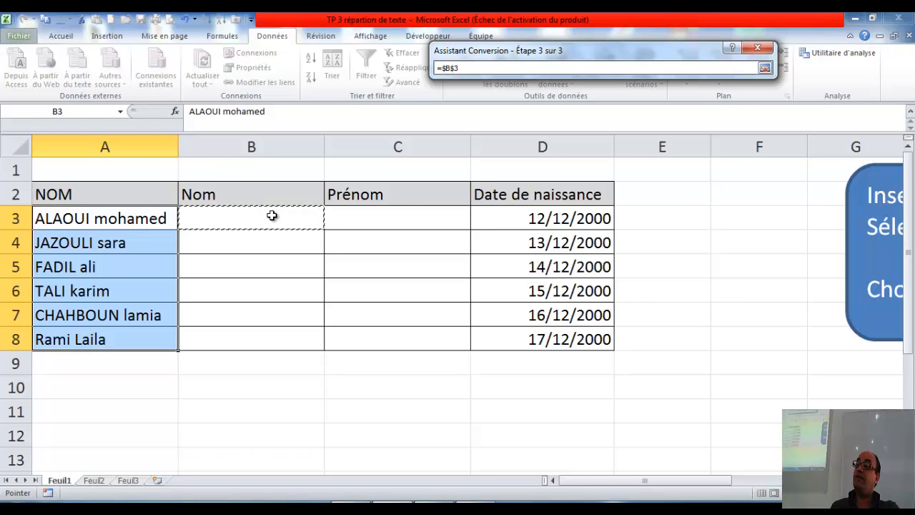
left_click(765, 68)
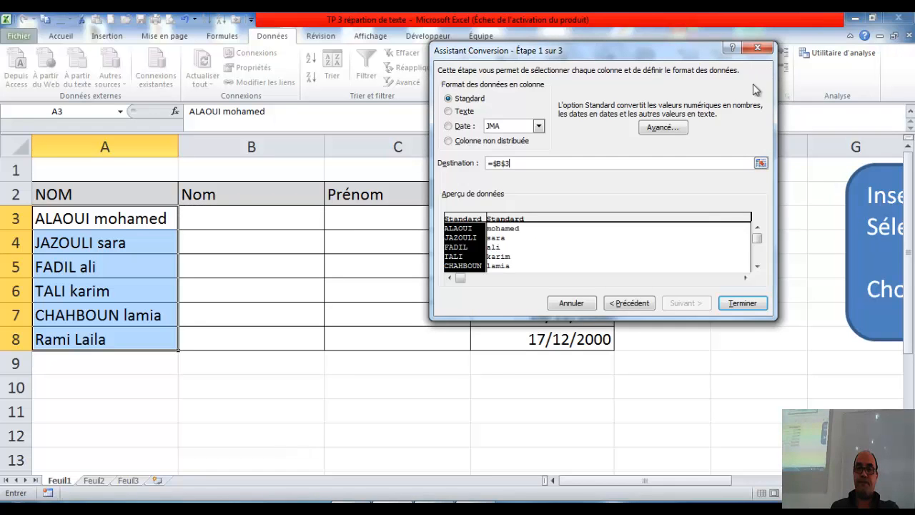
left_click(747, 304)
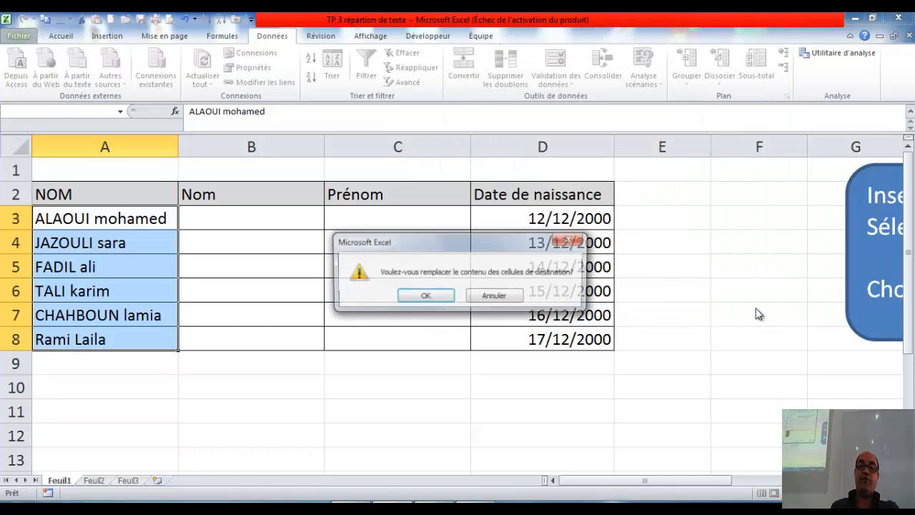
left_click(425, 295)
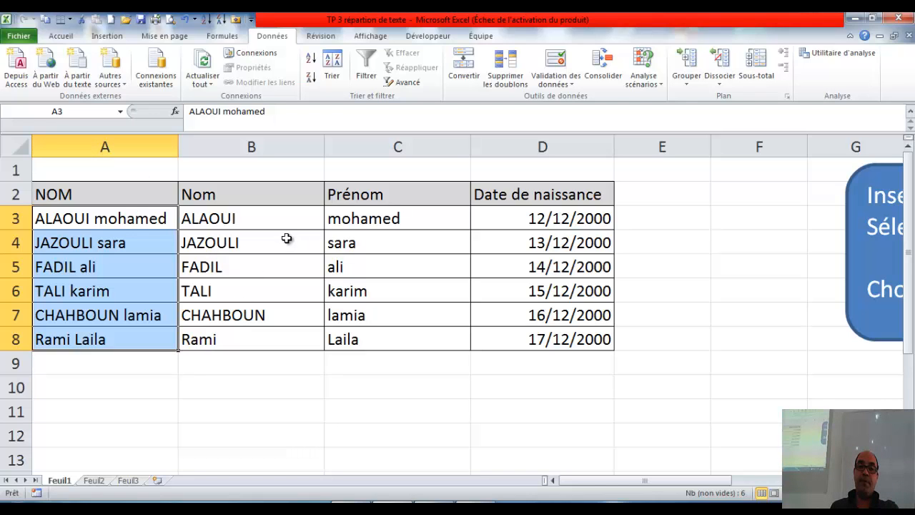
Undo eight times back to the original table with full names in column C
left_click(187, 20)
left_click(188, 20)
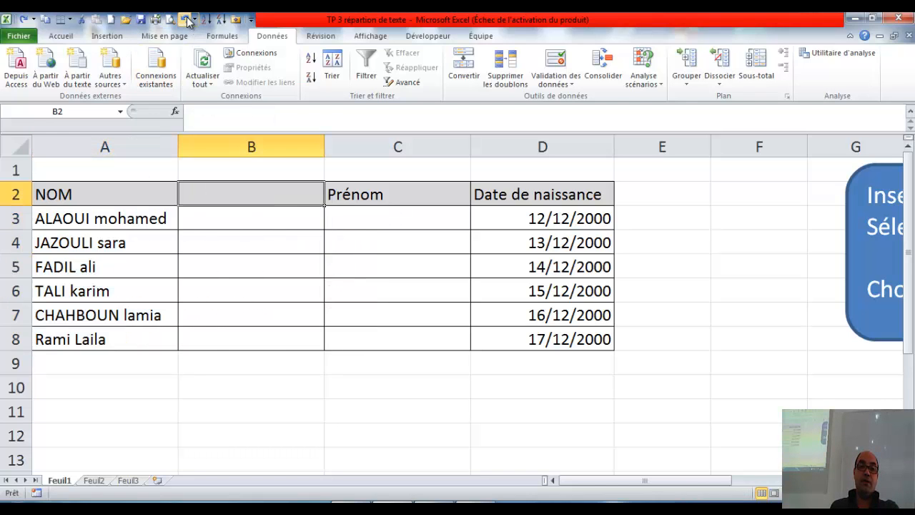
left_click(188, 20)
left_click(187, 20)
left_click(188, 20)
left_click(187, 20)
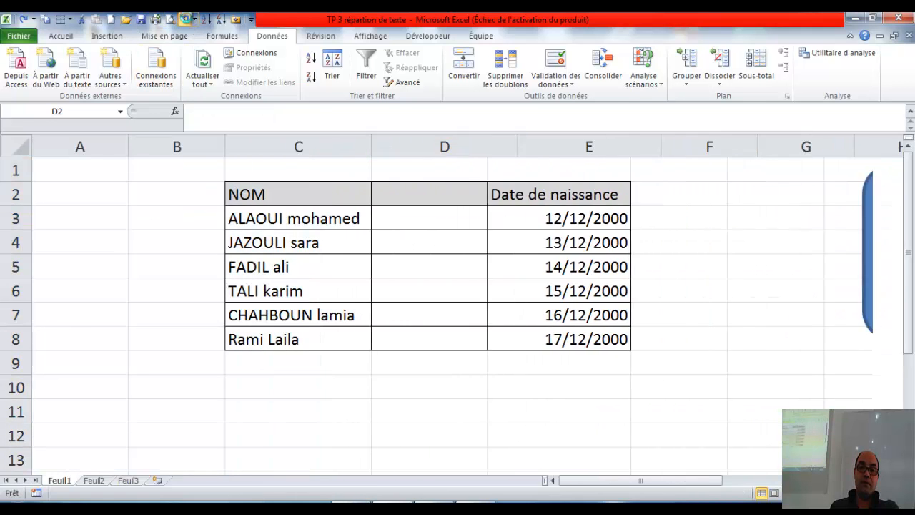
left_click(187, 21)
left_click(188, 20)
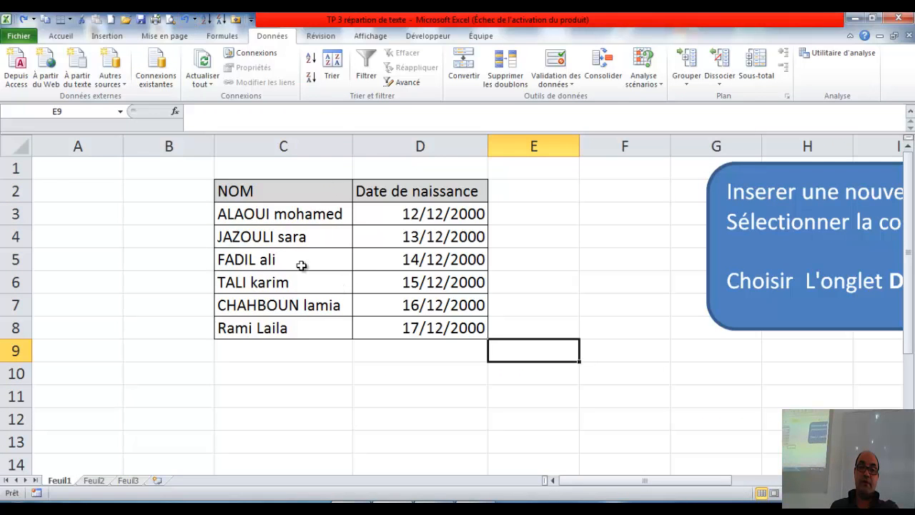
left_click_drag(272, 214, 281, 329)
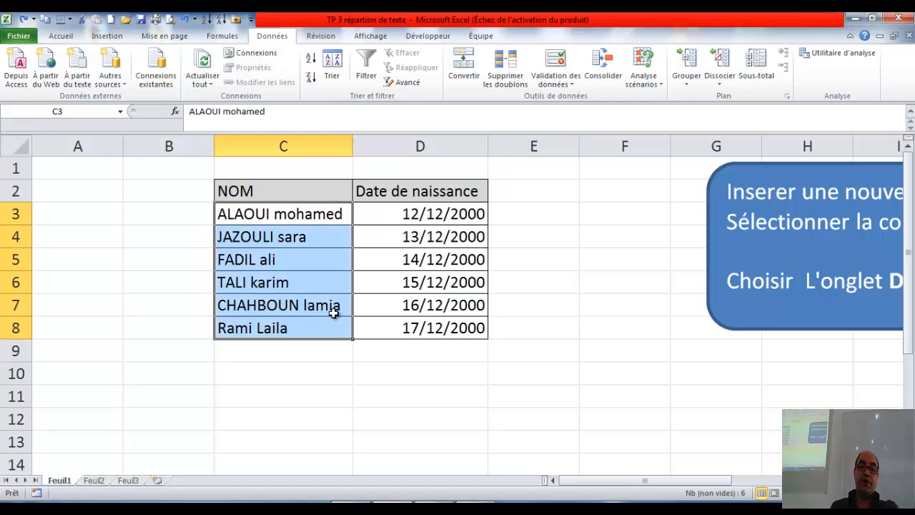
Insert two blank columns before Date de naissance and select names C3:C8
left_click(363, 146)
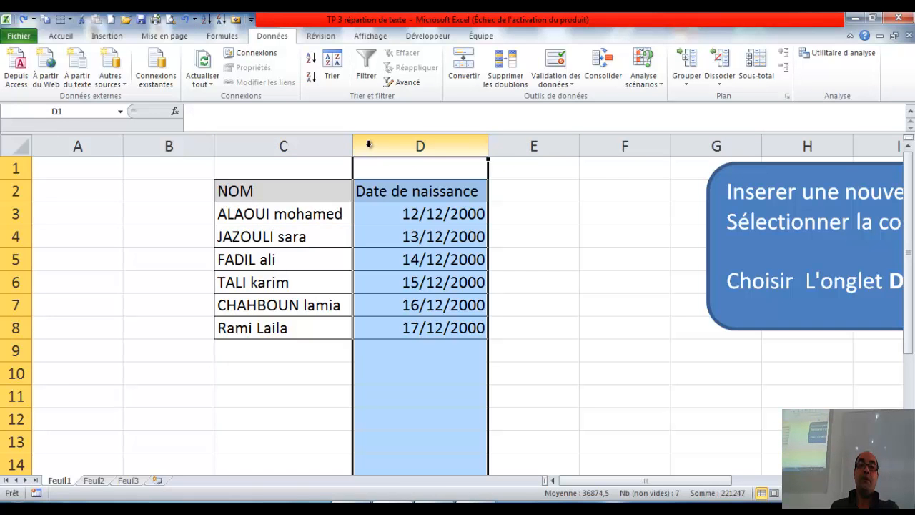
right_click(369, 152)
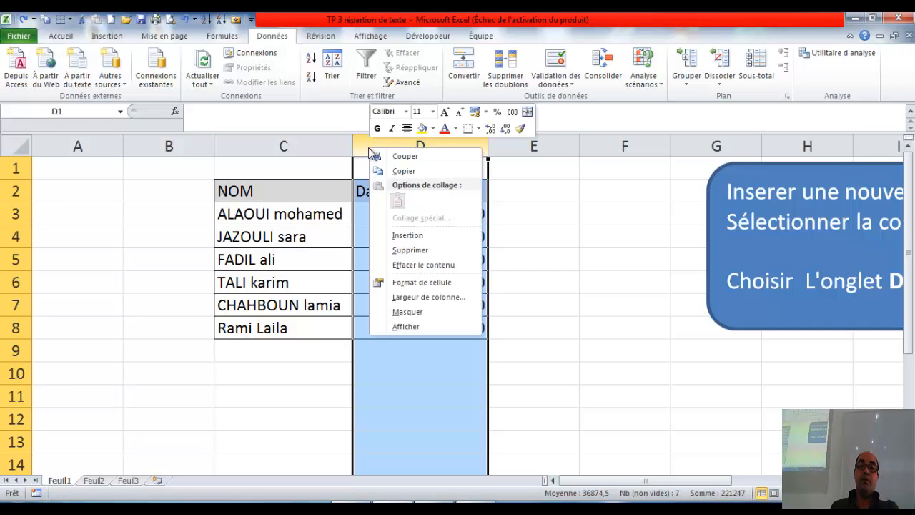
left_click(411, 235)
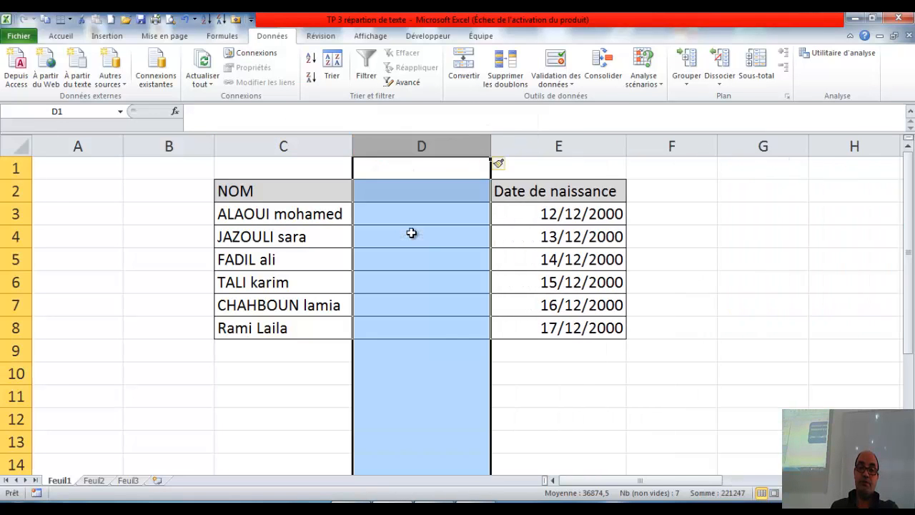
right_click(389, 152)
left_click(428, 238)
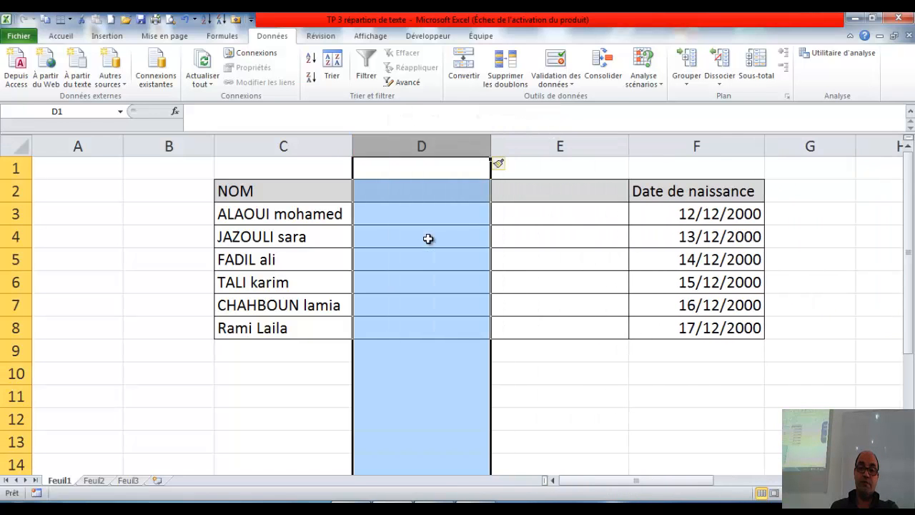
left_click(393, 194)
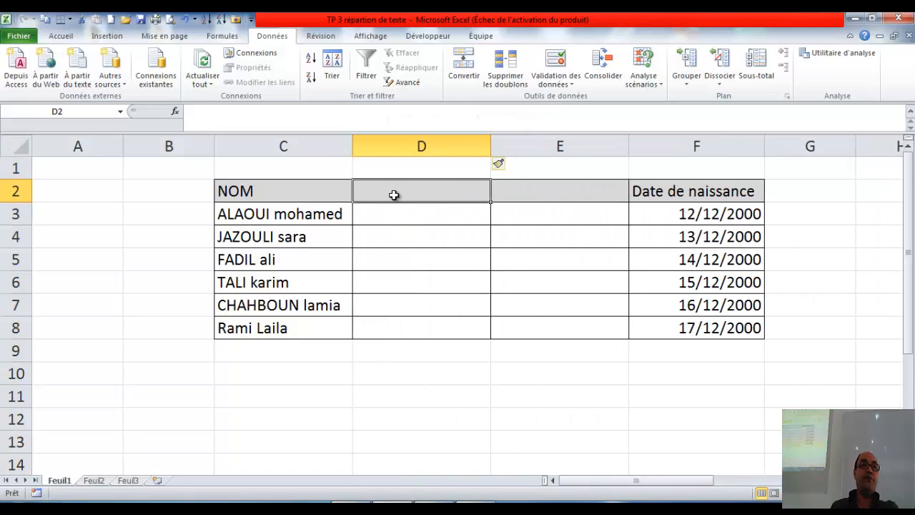
left_click(546, 194)
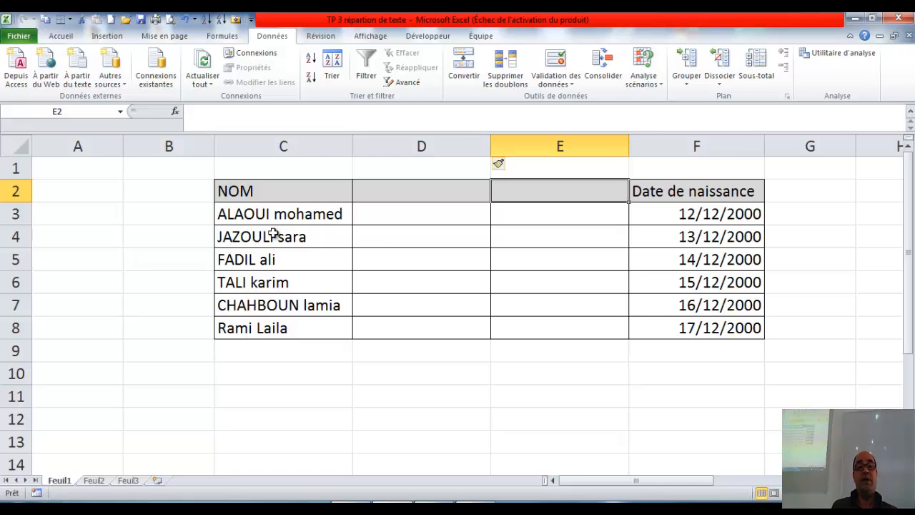
left_click_drag(265, 214, 280, 331)
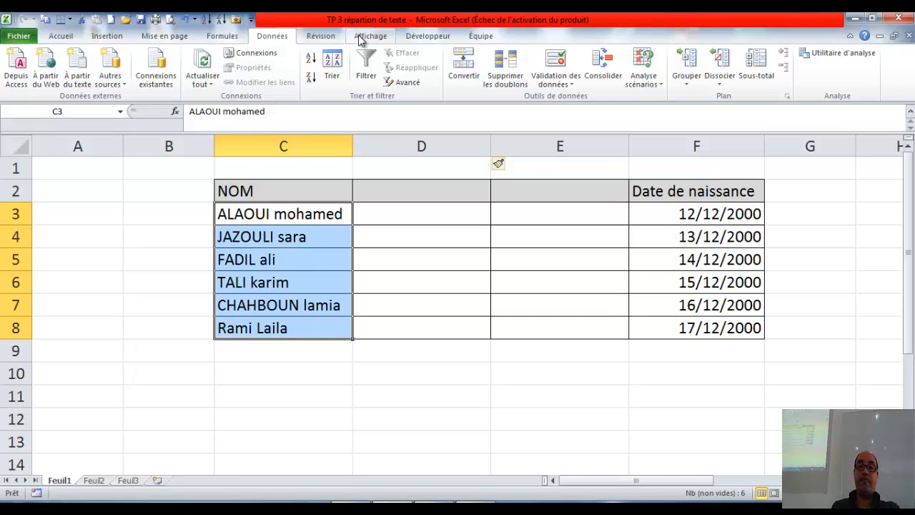
Run Convertir on C3:C8 with Espace separator and destination D3, confirming replacement
left_click(463, 71)
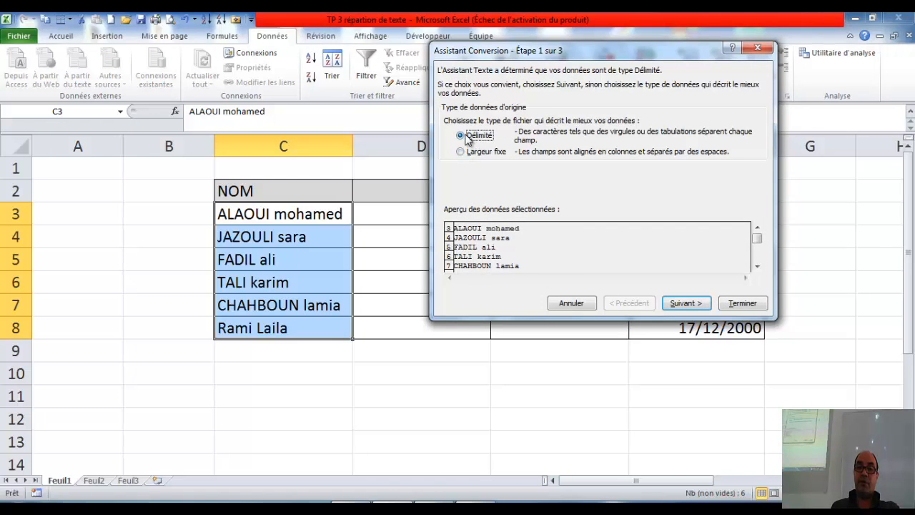
left_click(679, 303)
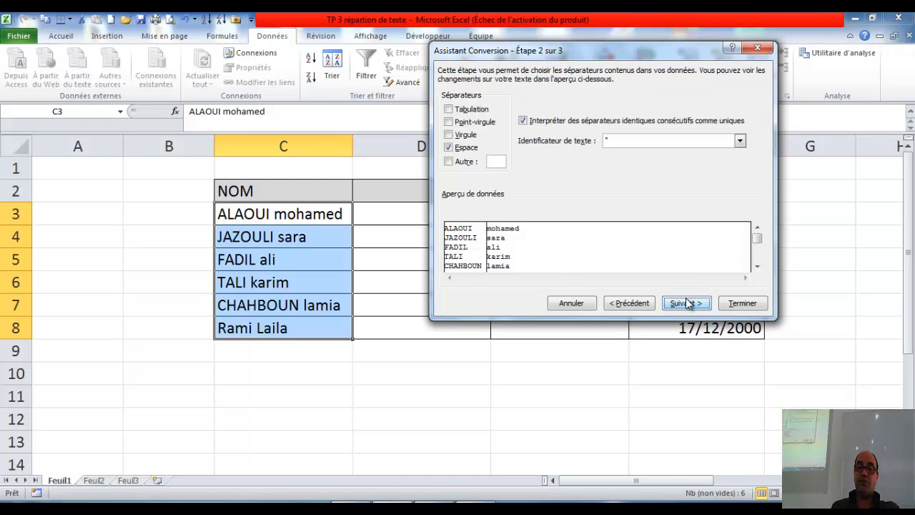
left_click(449, 149)
left_click(449, 149)
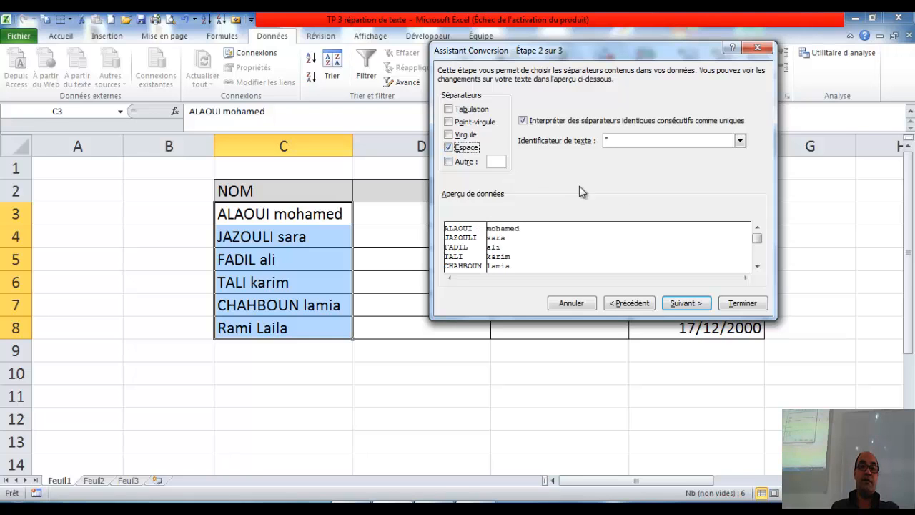
left_click(681, 304)
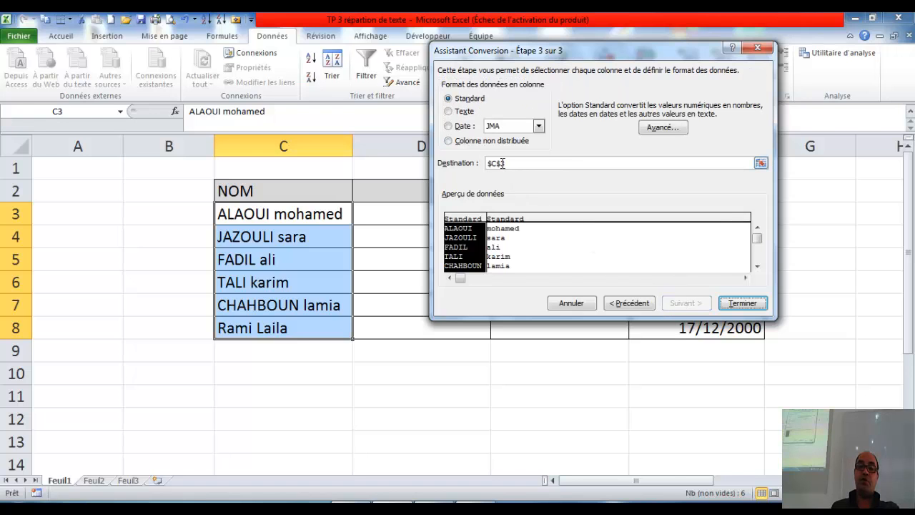
left_click_drag(521, 167, 472, 169)
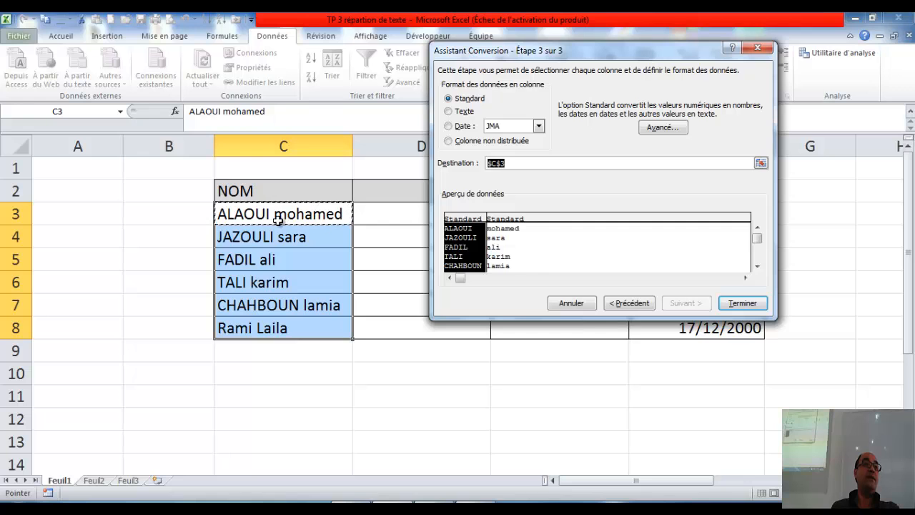
left_click(402, 214)
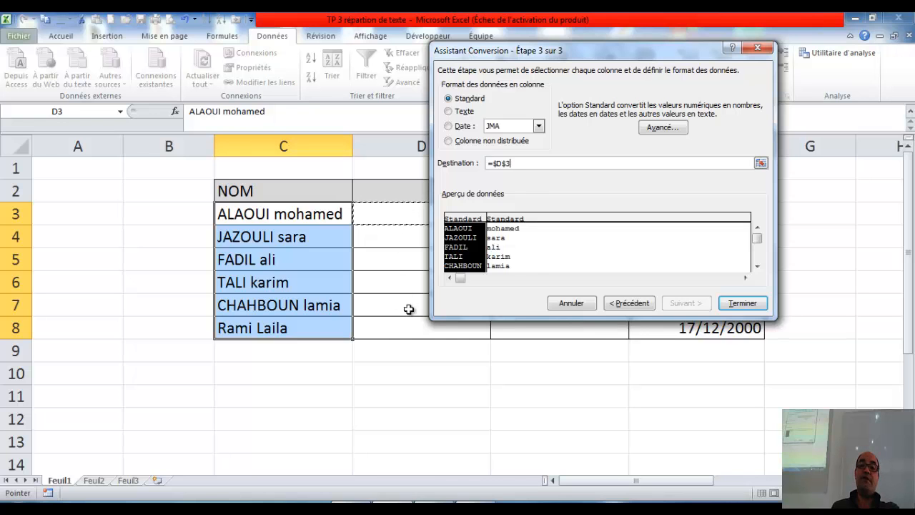
left_click(742, 302)
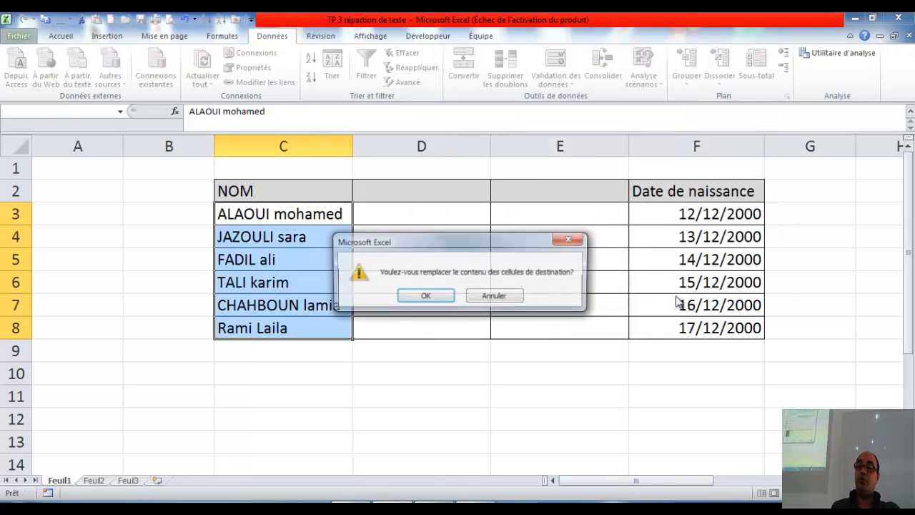
left_click(436, 298)
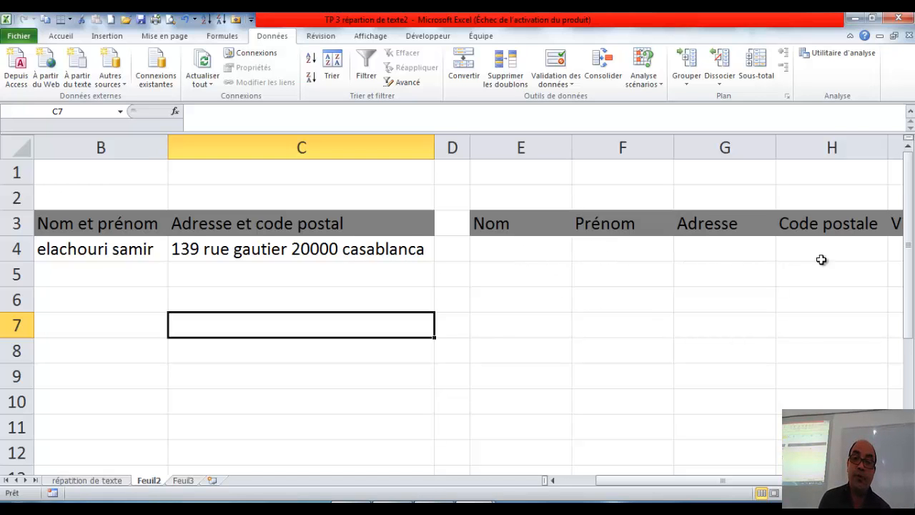
left_click_drag(751, 480, 718, 482)
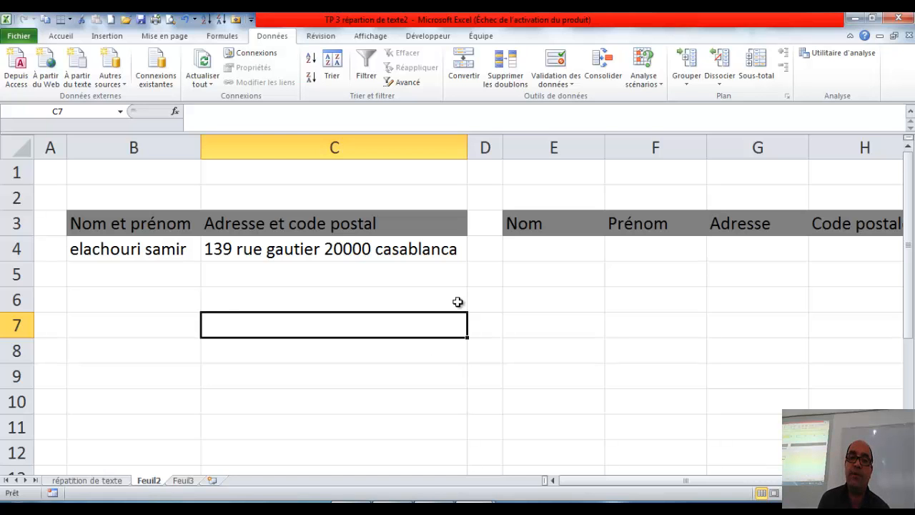
left_click(136, 246)
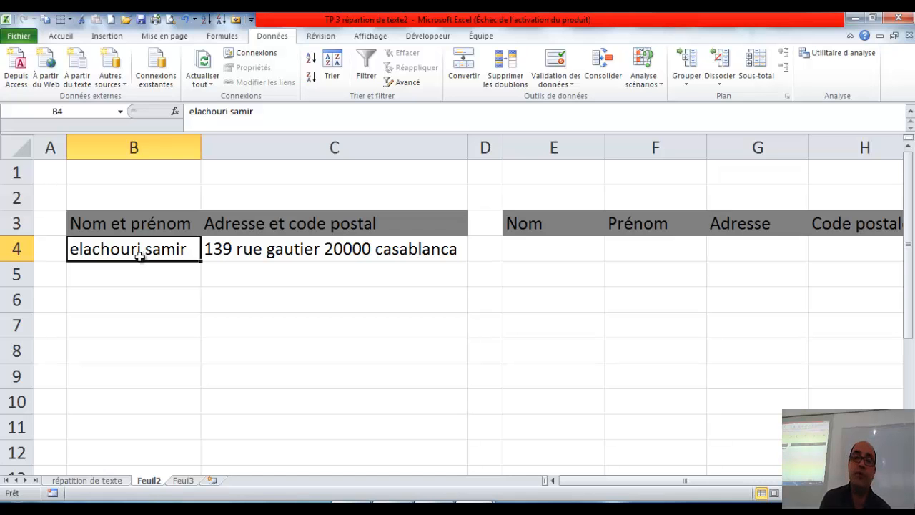
left_click(536, 256)
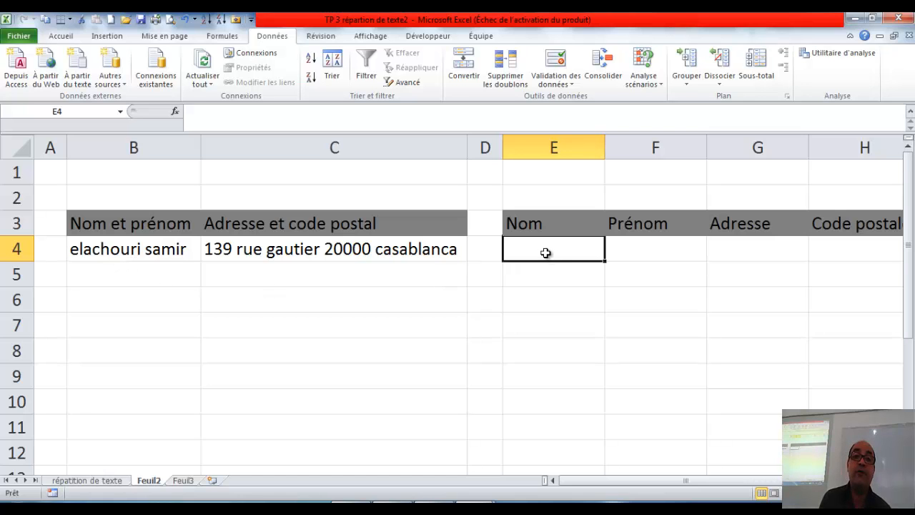
Enter =GAUCHE(B4;9) in E4 to take the surname's first 9 characters from B4
type("=g")
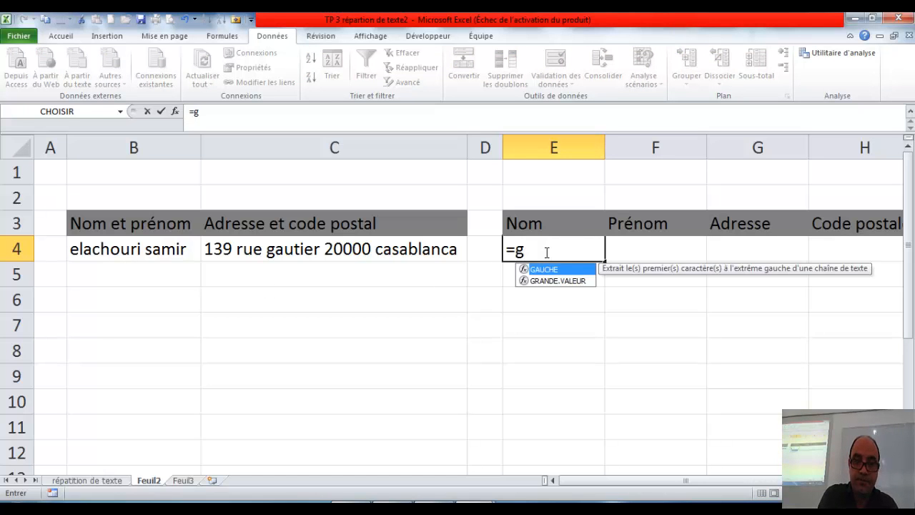
key("Tab")
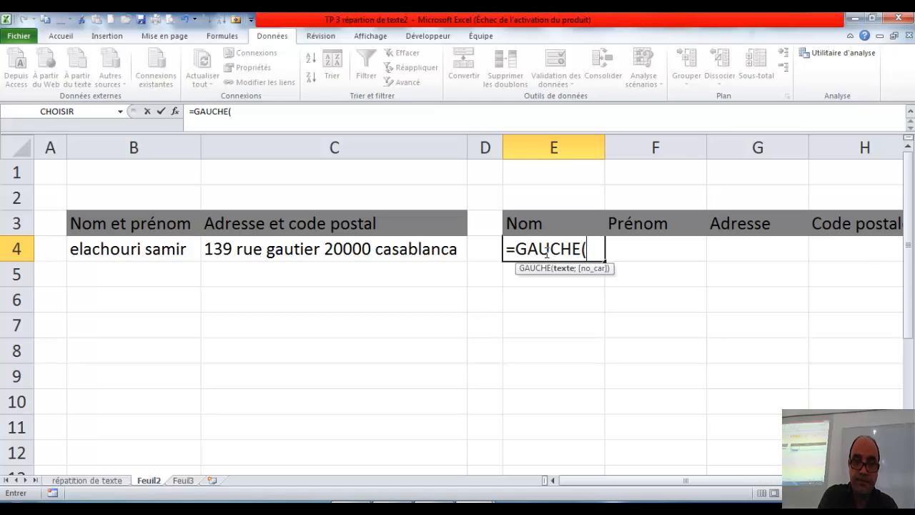
left_click(175, 113)
left_click_drag(656, 104, 706, 96)
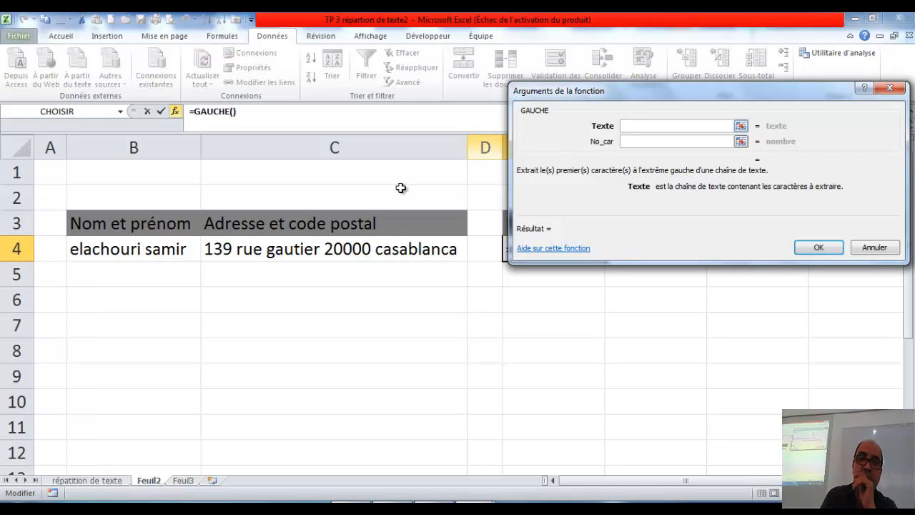
left_click(154, 250)
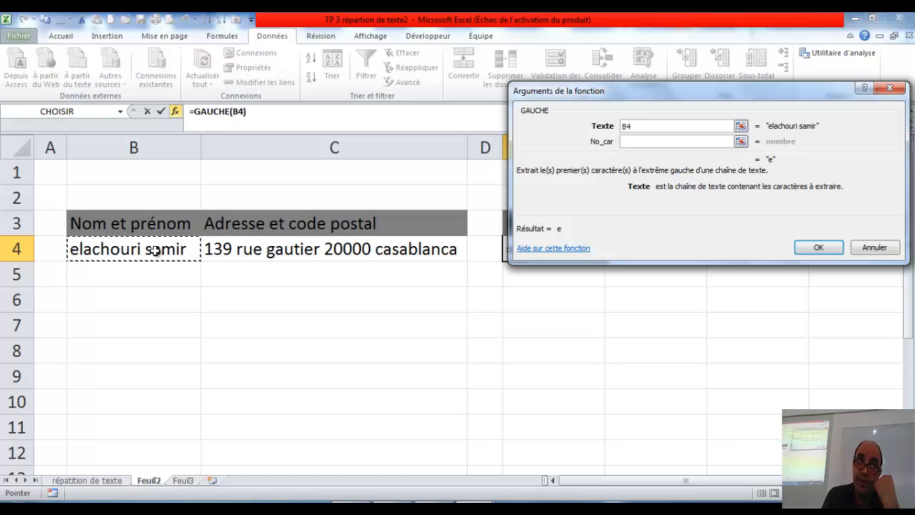
left_click(644, 142)
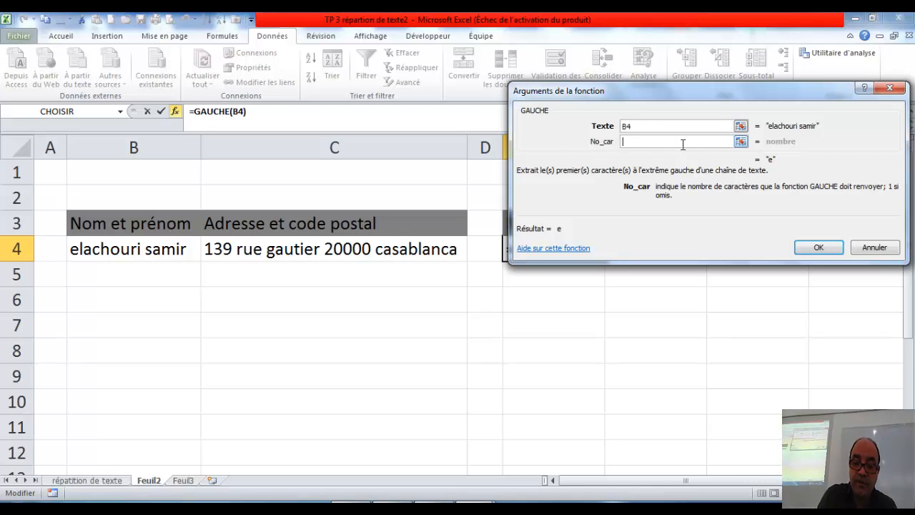
type("9")
key("Return")
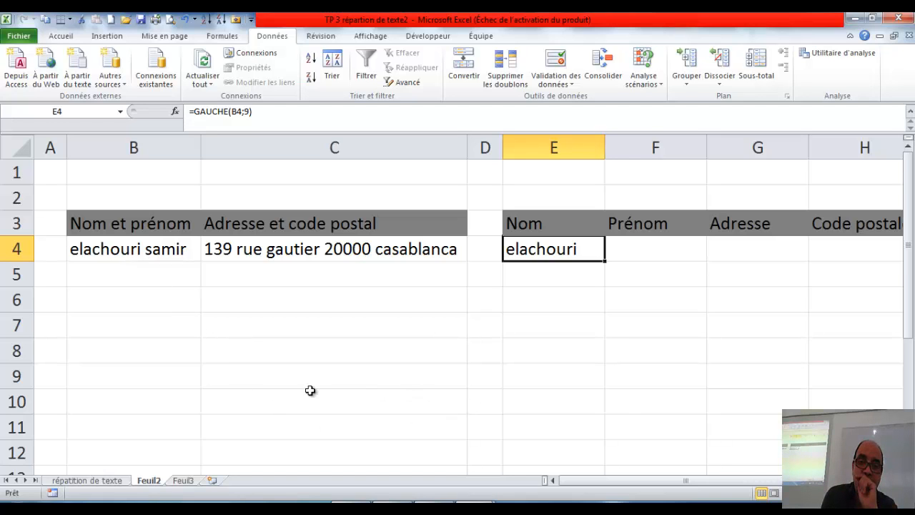
left_click(556, 379)
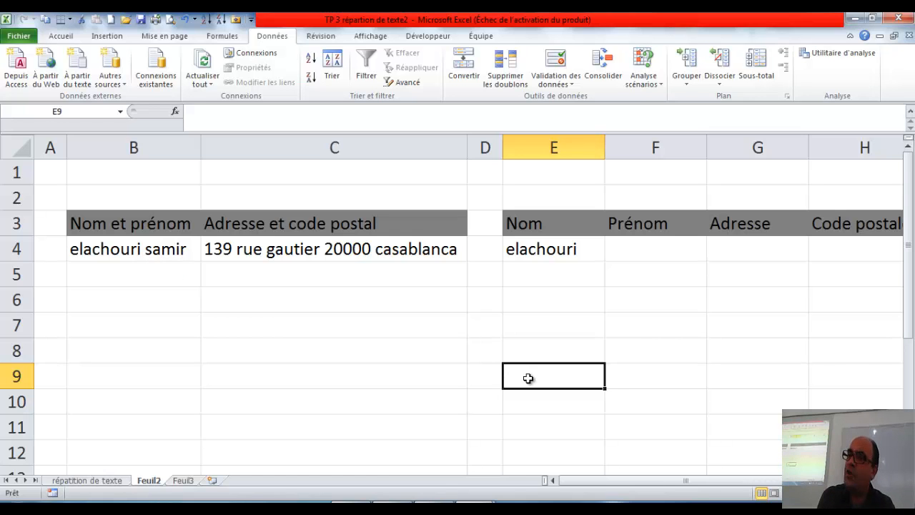
Put =TROUVE(" ";B4) in E9, returning 10 as the space's position
type("=tr")
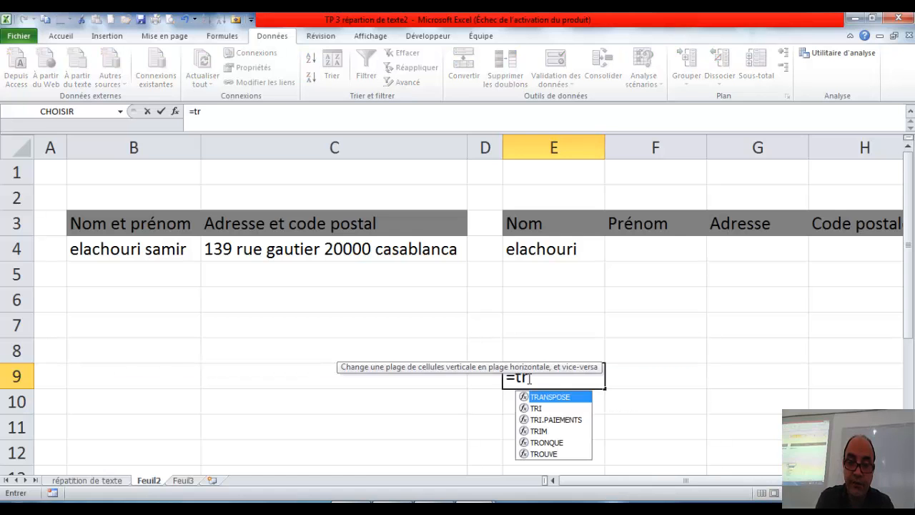
type("ou")
key("Tab")
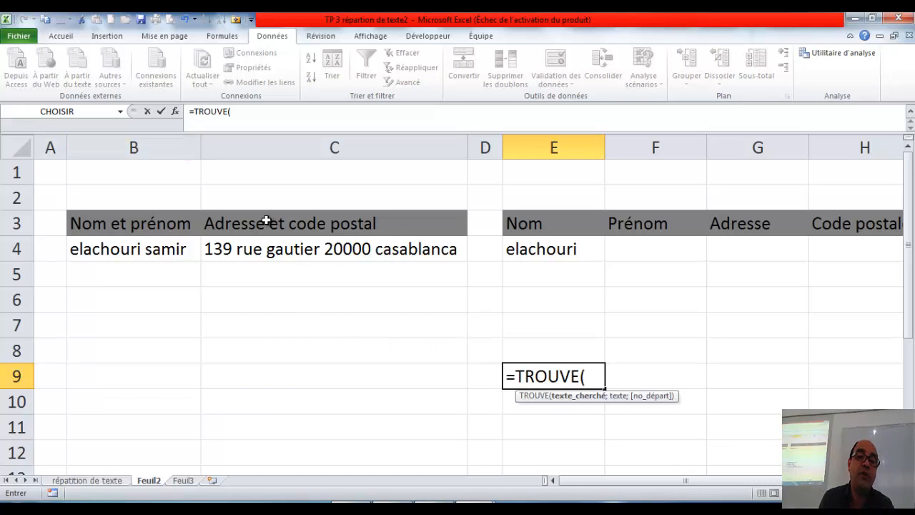
left_click(176, 111)
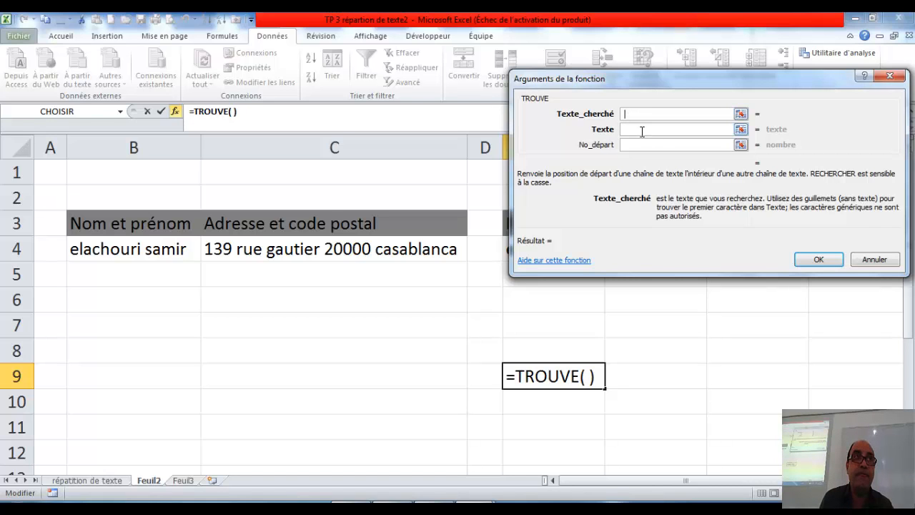
left_click(641, 129)
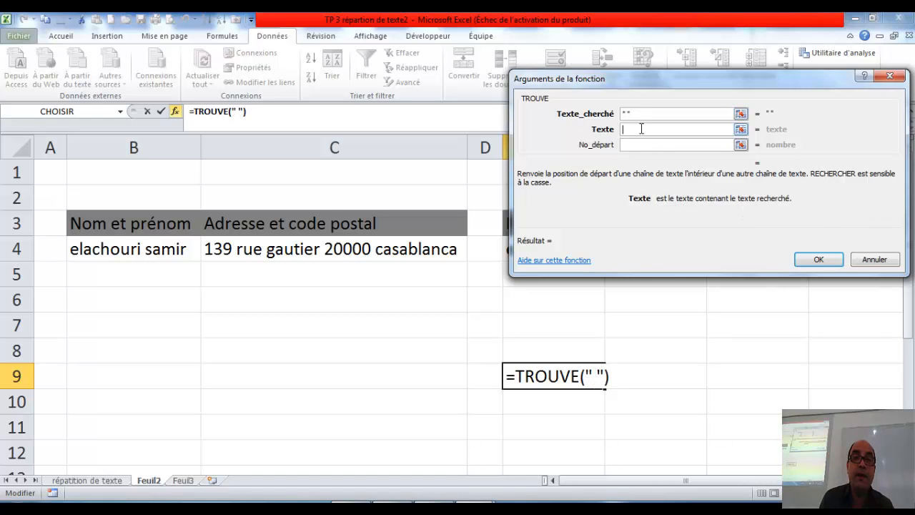
left_click(160, 251)
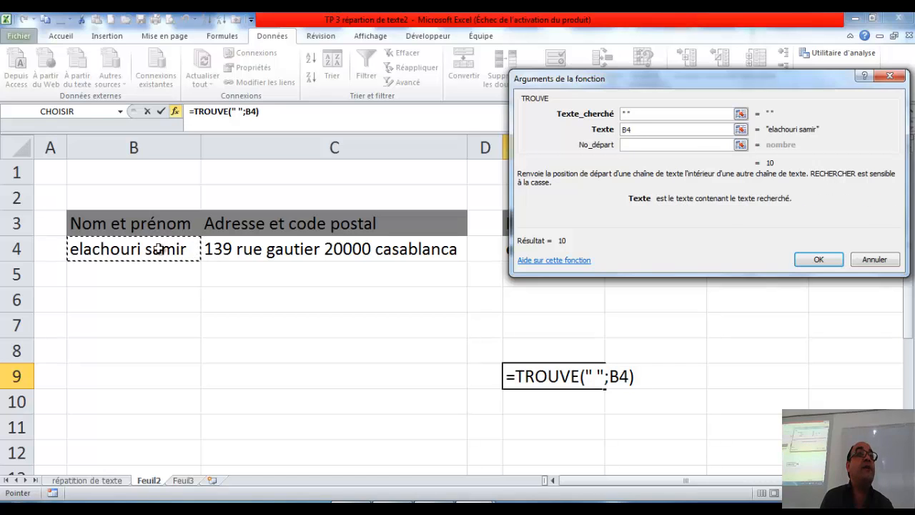
left_click(669, 145)
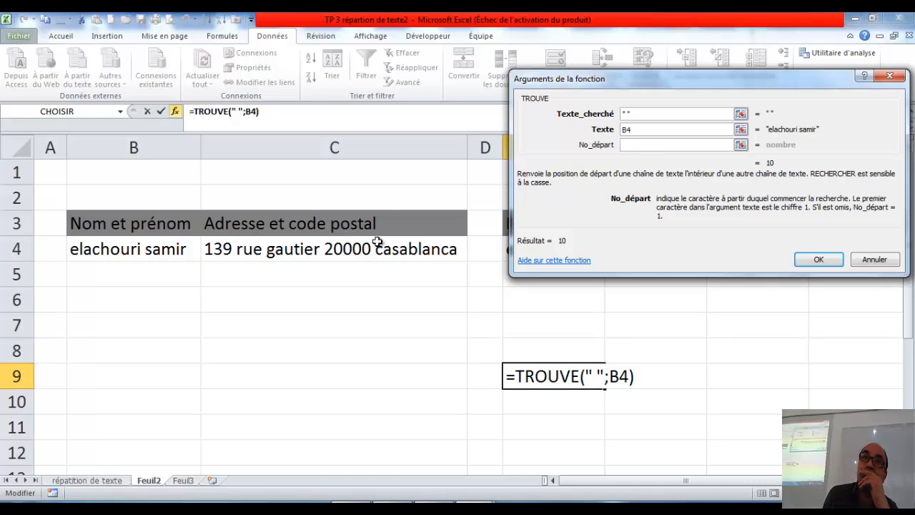
left_click(813, 261)
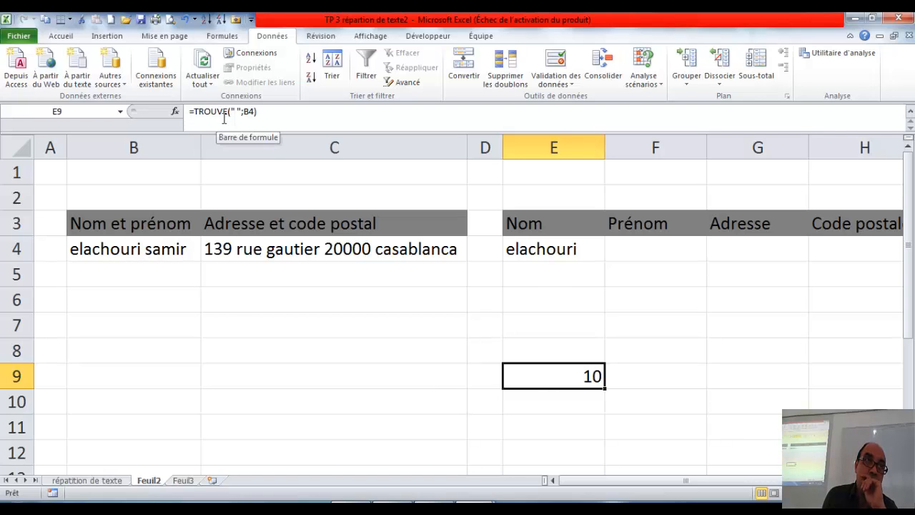
left_click(556, 252)
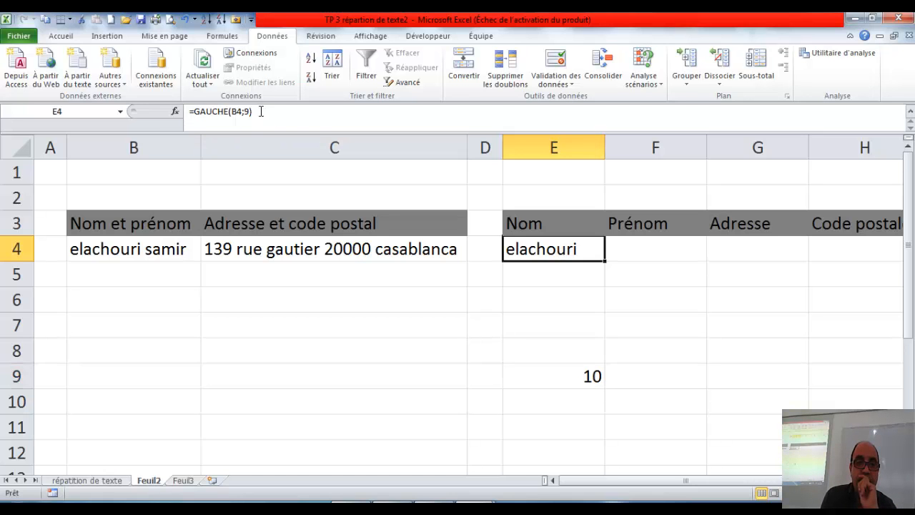
Replace the fixed count 9 in E4's GAUCHE formula with a nested TROUVE call
left_click(174, 111)
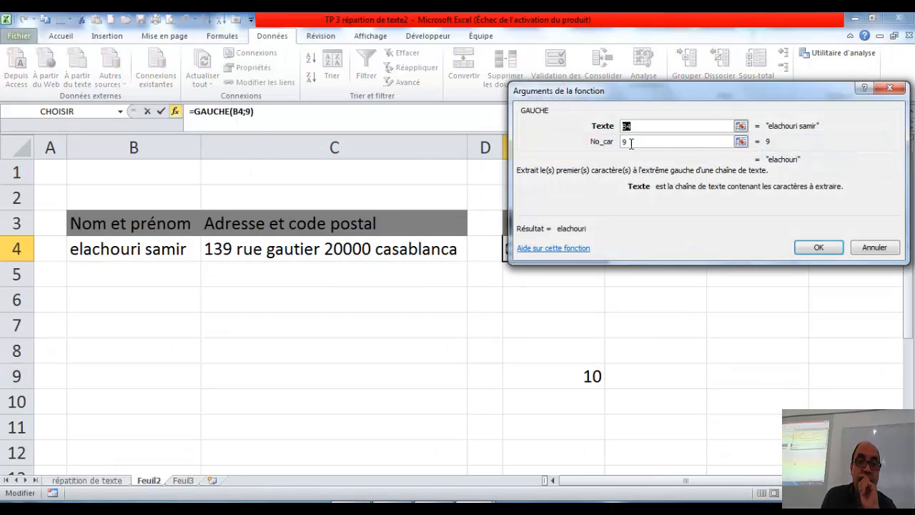
left_click_drag(642, 95, 642, 126)
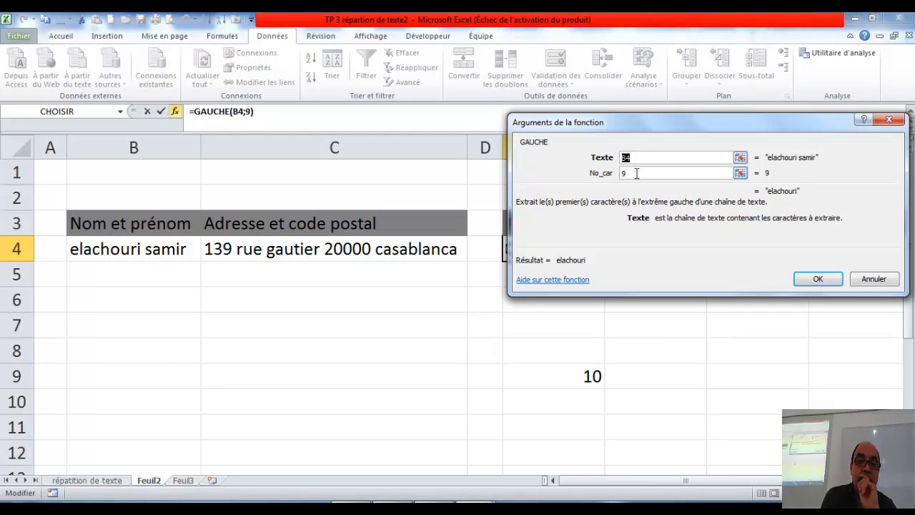
left_click(636, 173)
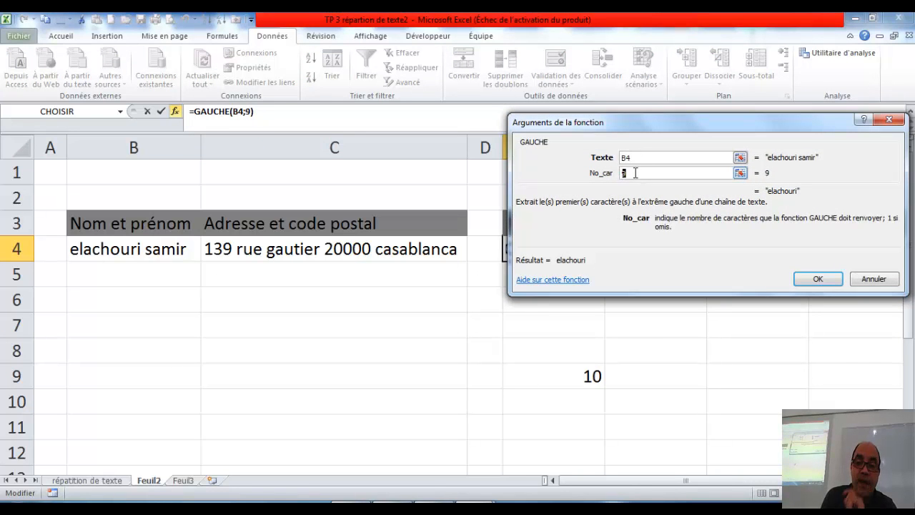
key("BackSpace")
type("trouve")
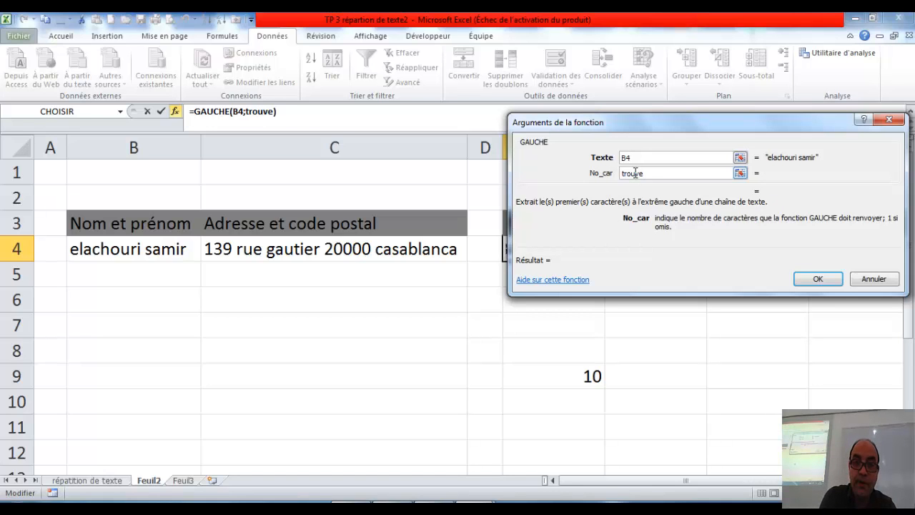
type("(")
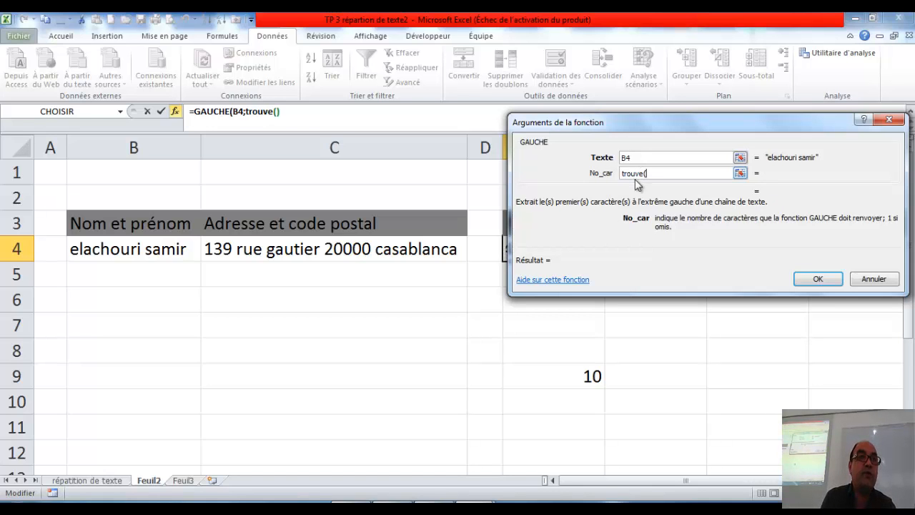
left_click(176, 112)
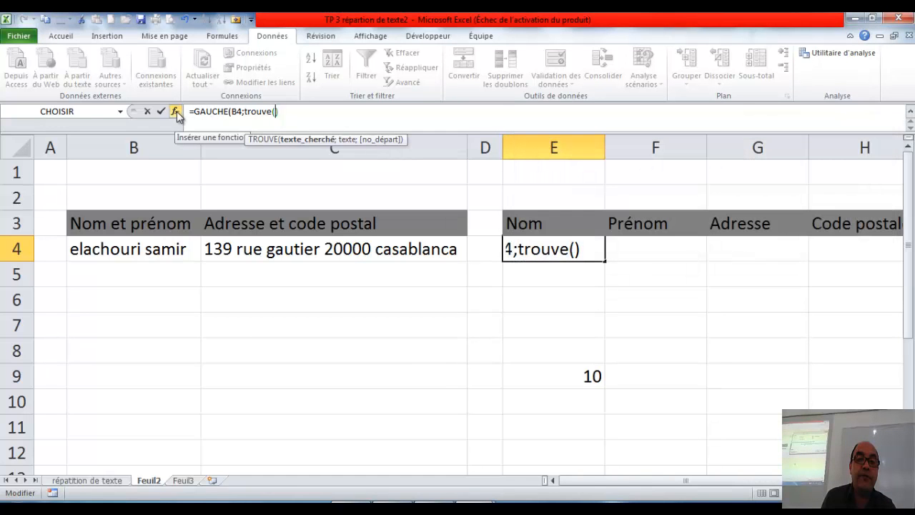
left_click(254, 112)
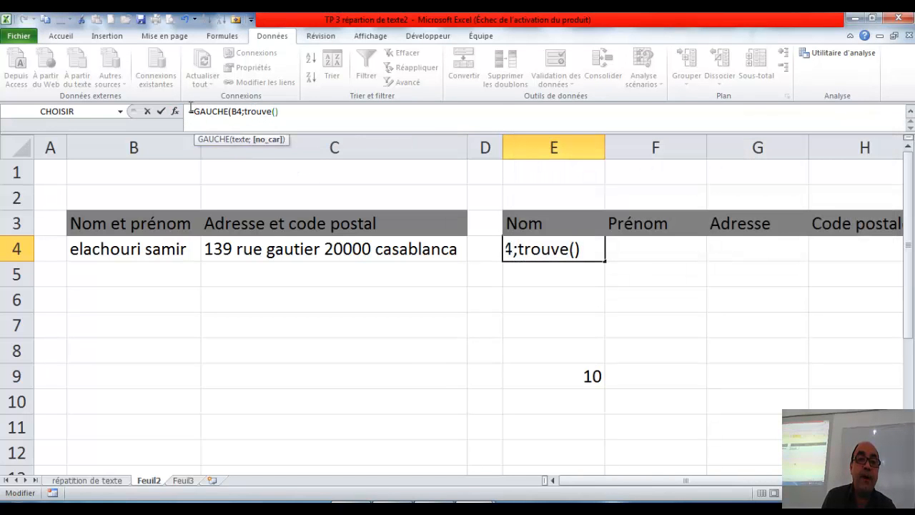
left_click(176, 110)
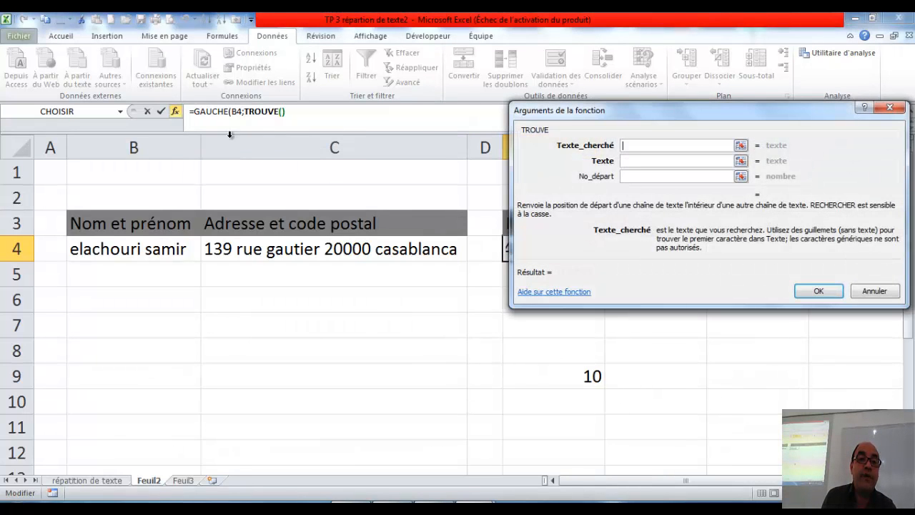
Point TROUVE at B4's space and commit =GAUCHE(B4;TROUVE(" ";B4)) in E4
left_click(653, 164)
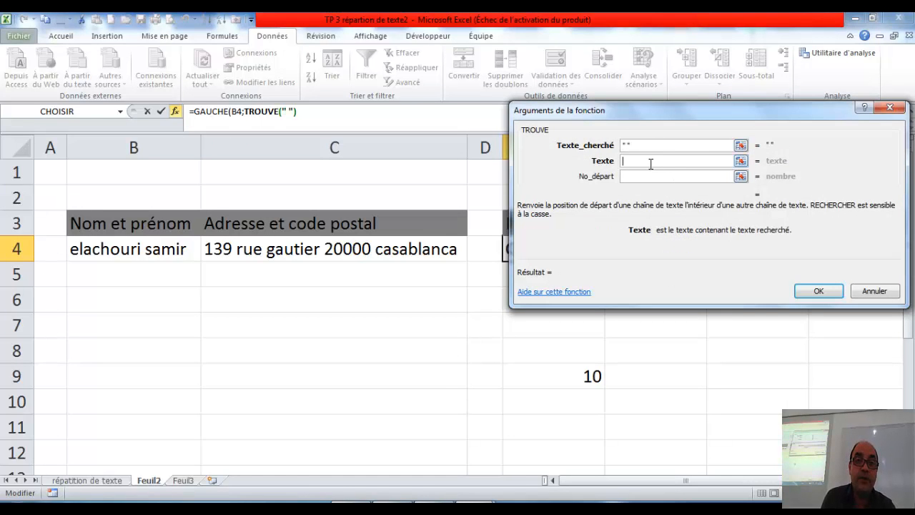
left_click(134, 254)
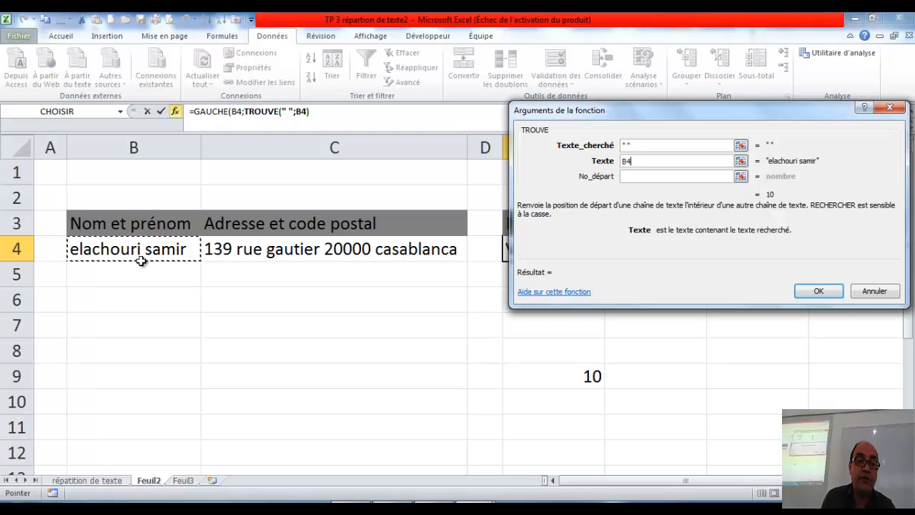
left_click(820, 291)
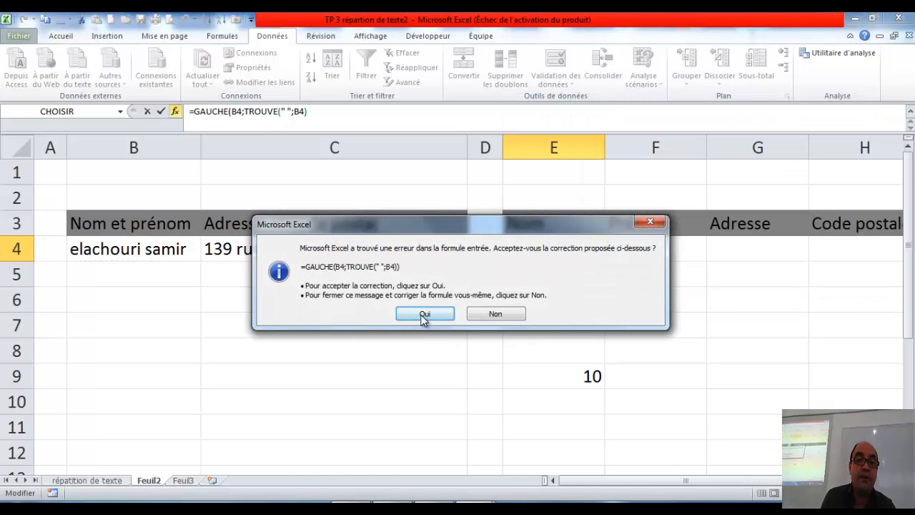
left_click(425, 315)
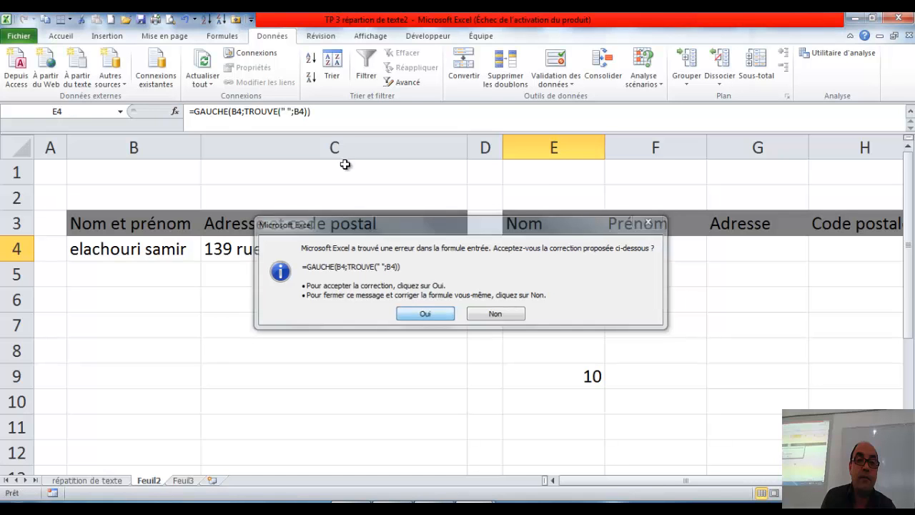
left_click(335, 114)
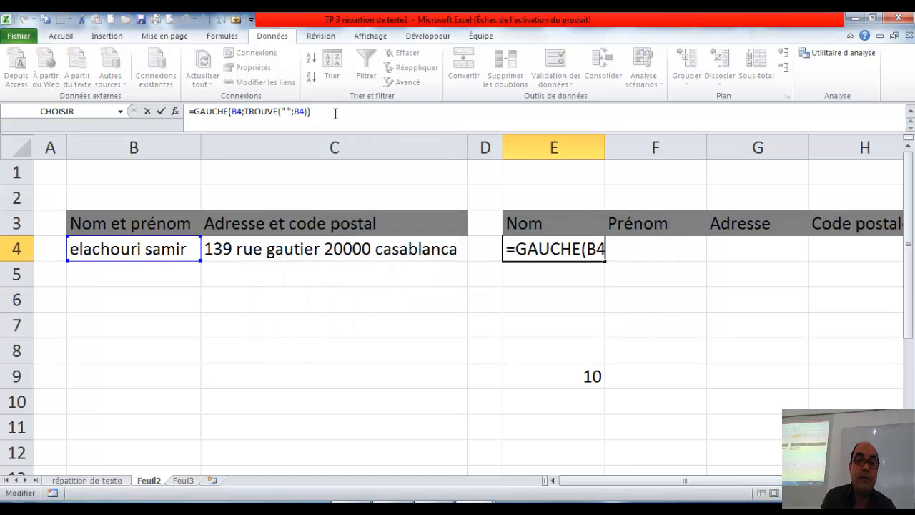
key("Return")
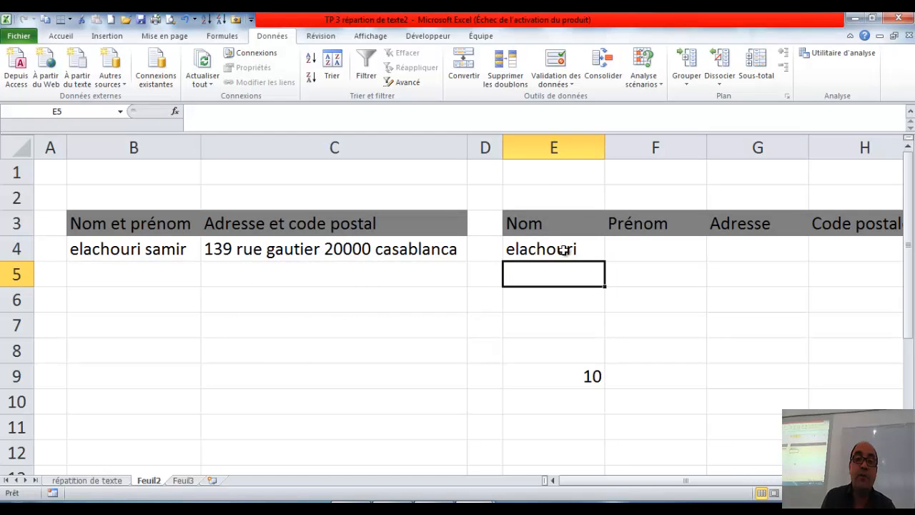
left_click(590, 252)
double_click(590, 252)
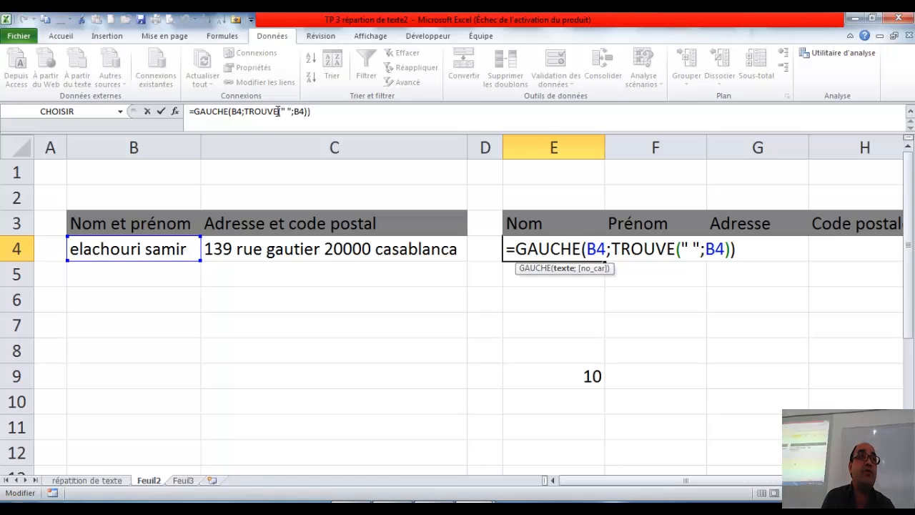
Append -1 after TROUVE(" ";B4) in E4's formula to drop the trailing space
left_click(310, 112)
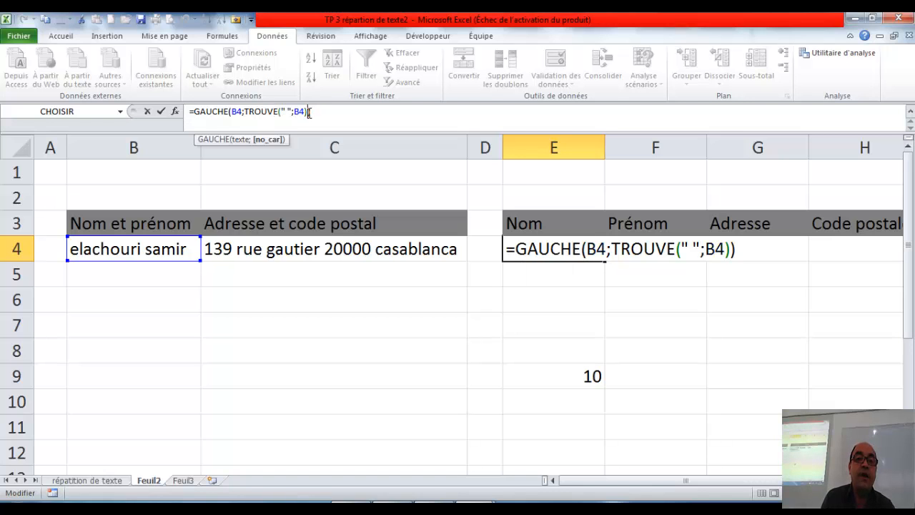
type("-1")
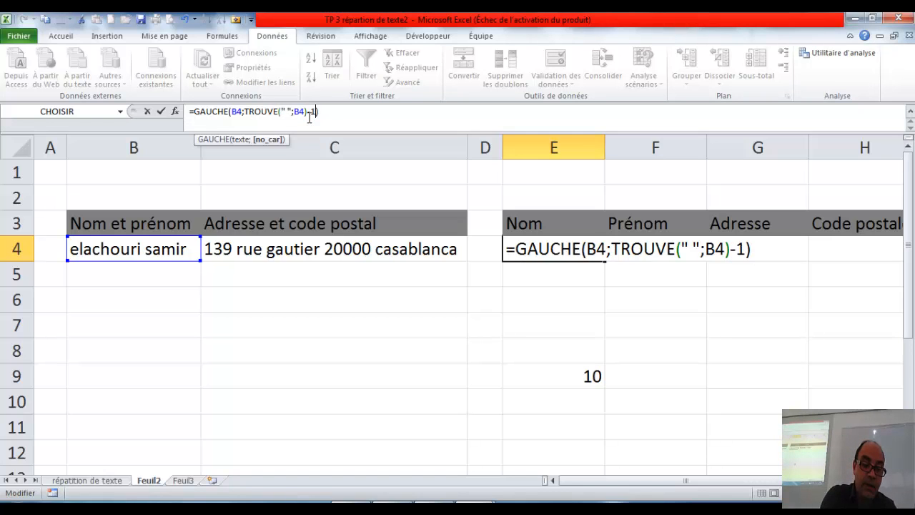
key("Return")
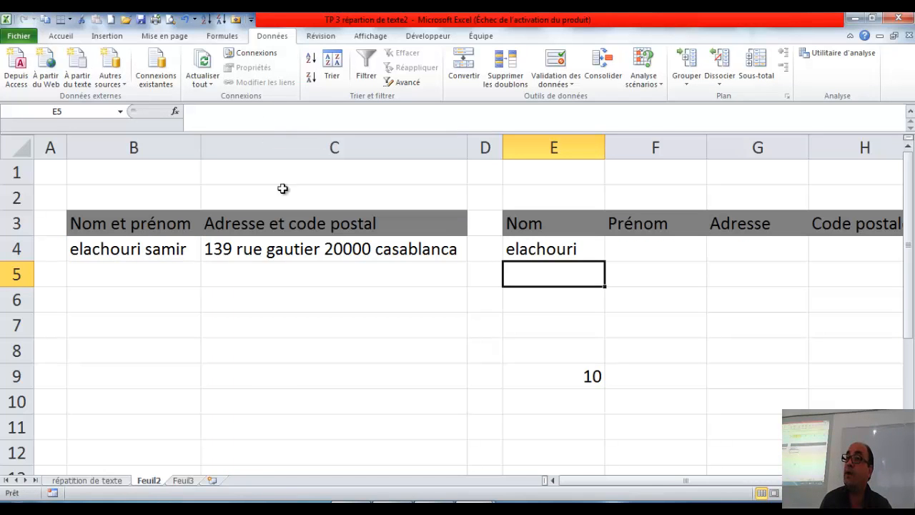
left_click(521, 248)
double_click(525, 247)
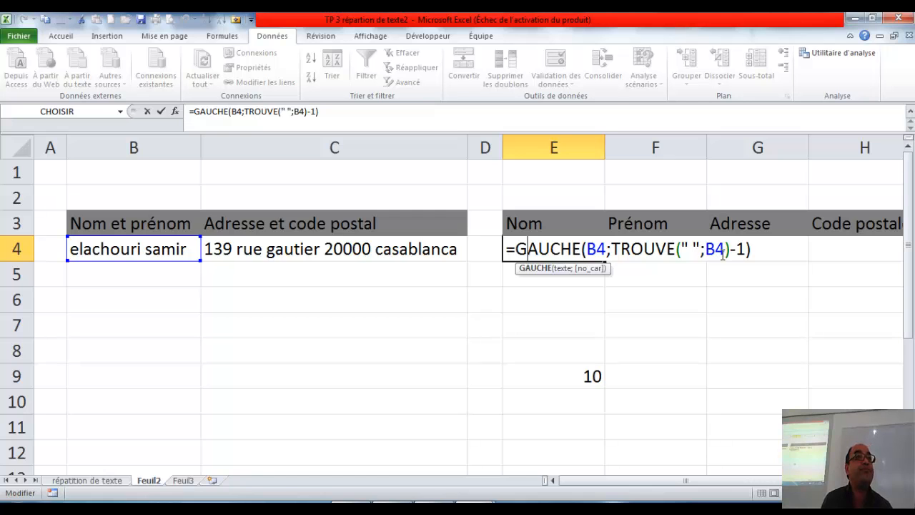
key("Return")
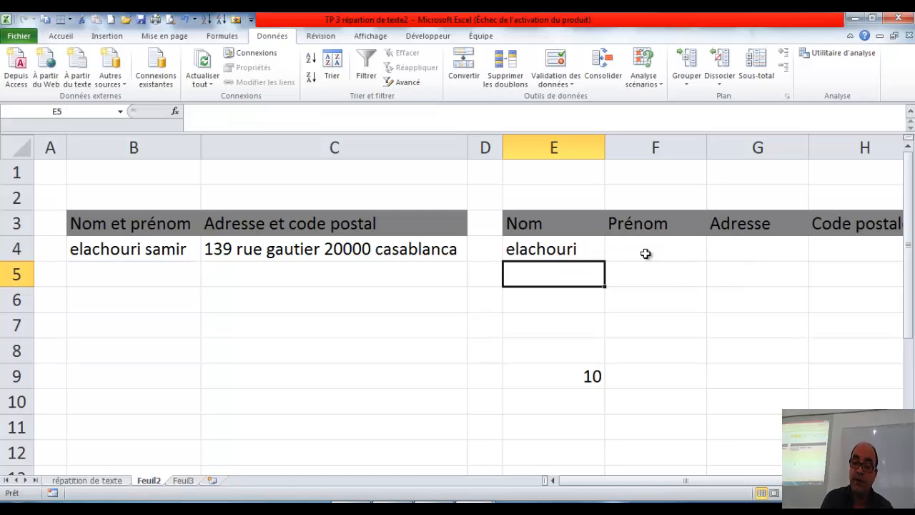
Enter a second person's full name in B5
left_click(136, 265)
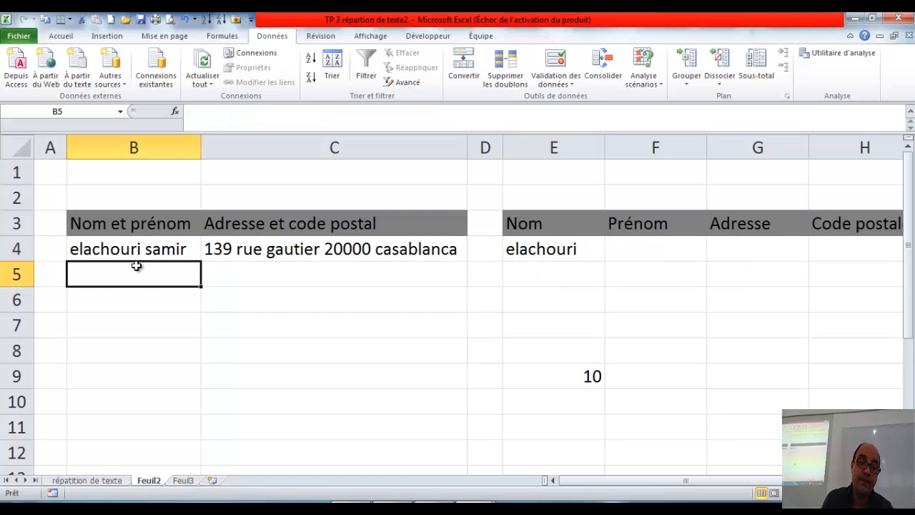
type("alaoui ")
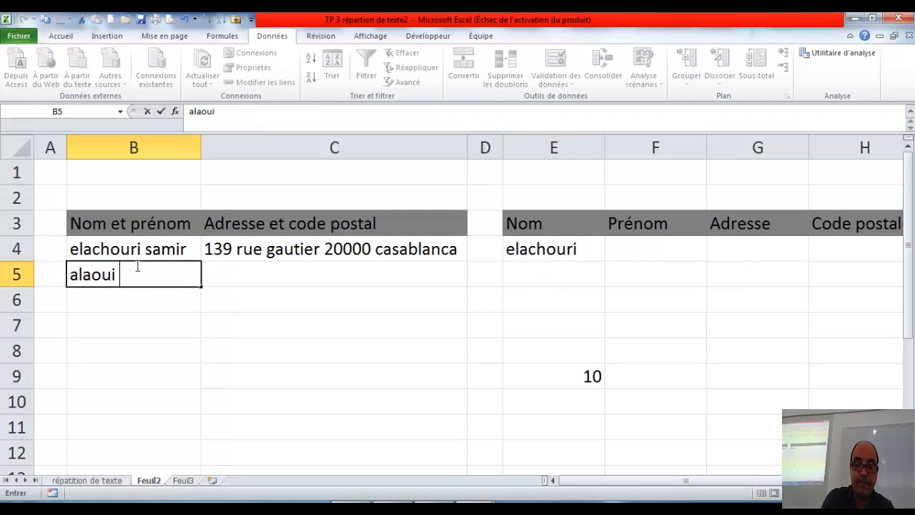
type("moha")
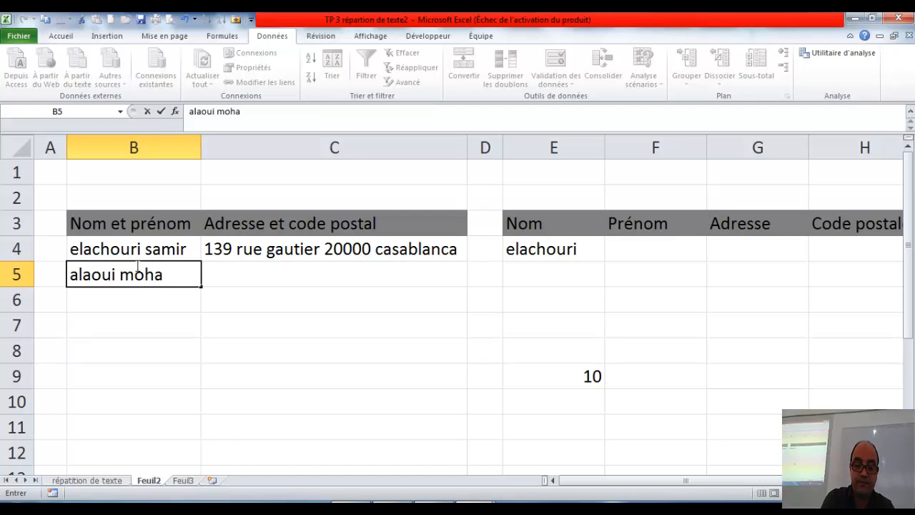
type("med")
key("Return")
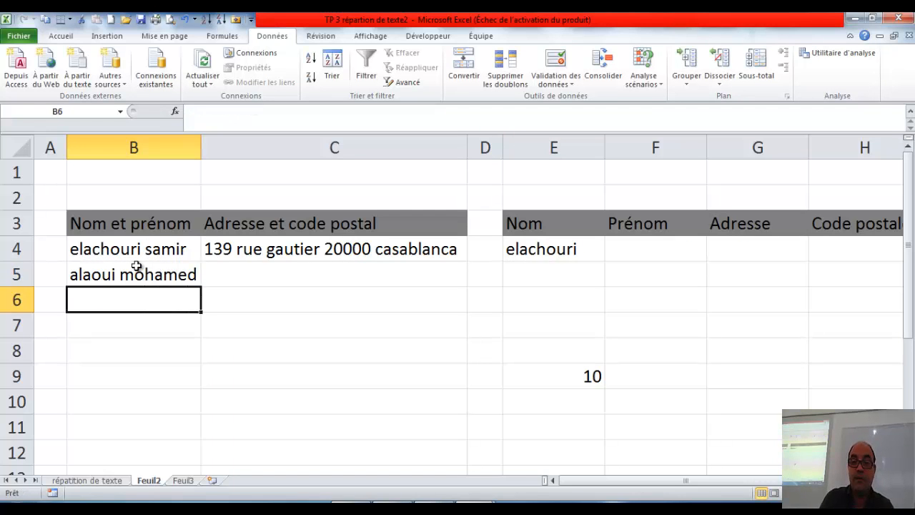
Copy E4's Nom formula down to E5 to extract the second surname
left_click(570, 247)
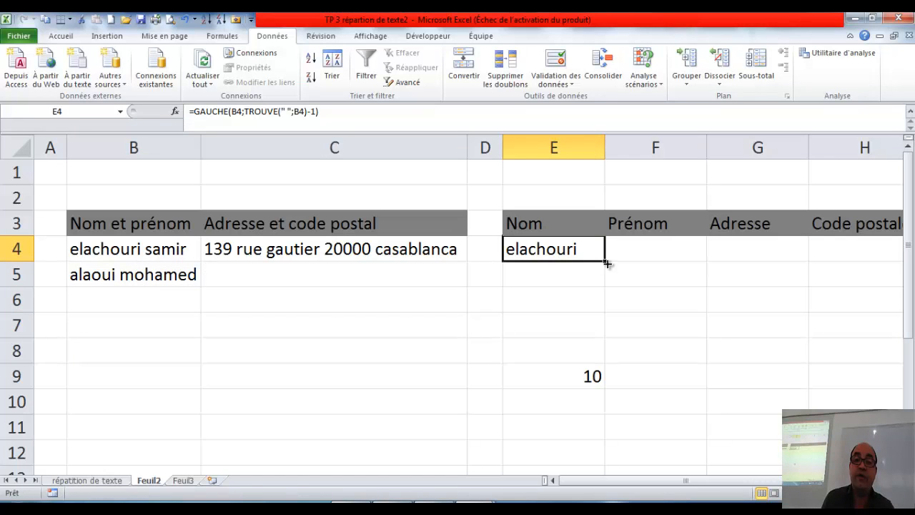
left_click_drag(606, 263, 593, 290)
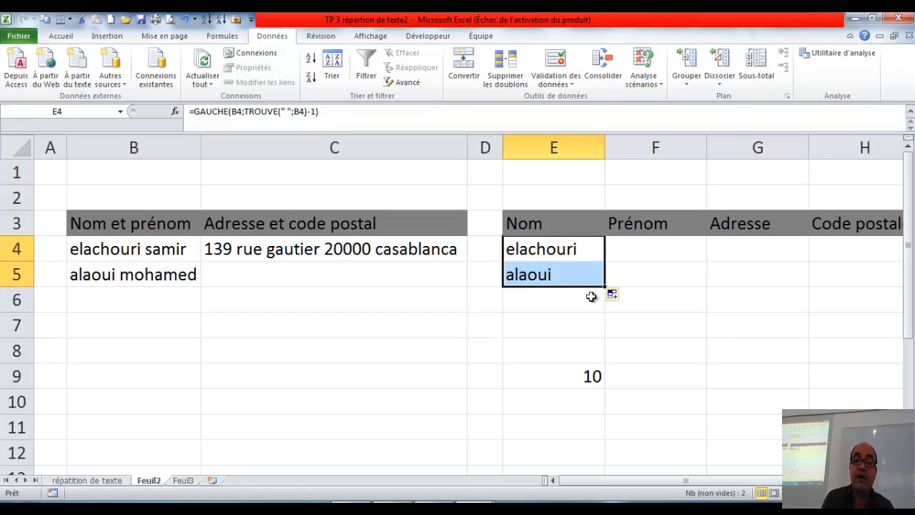
left_click(555, 274)
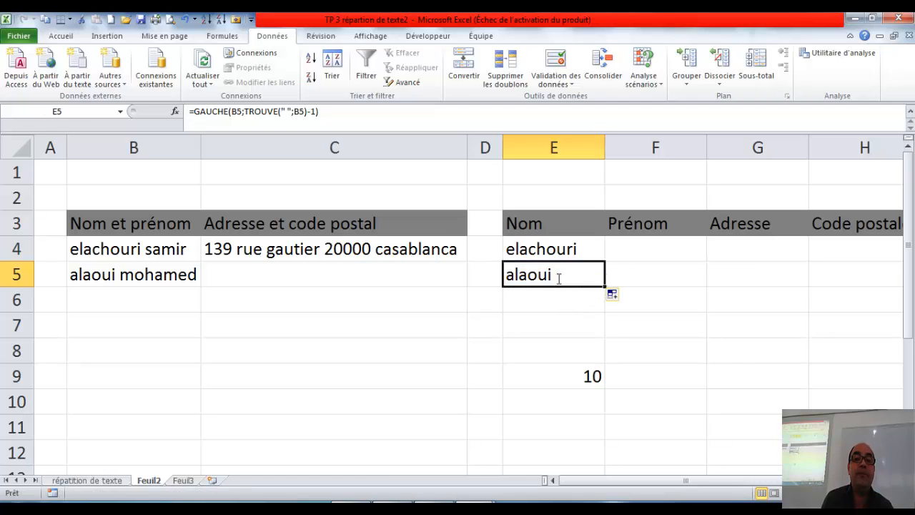
double_click(559, 276)
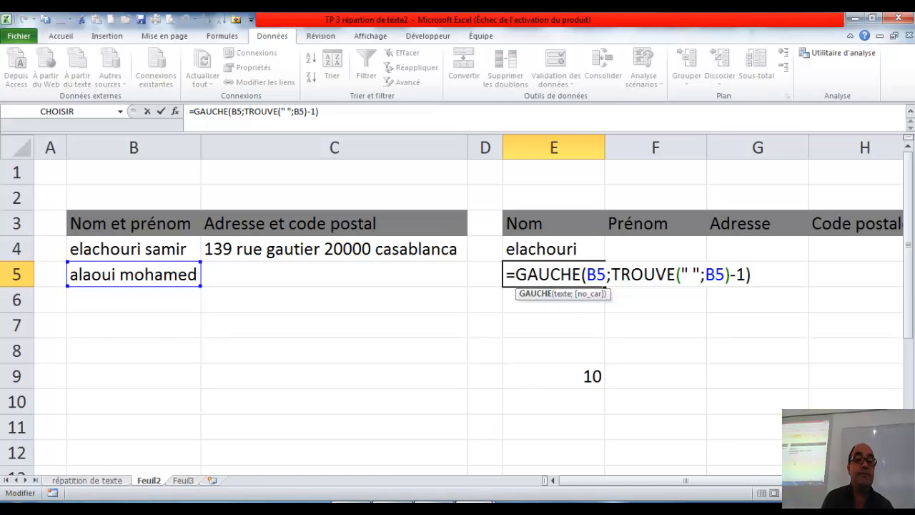
left_click(434, 508)
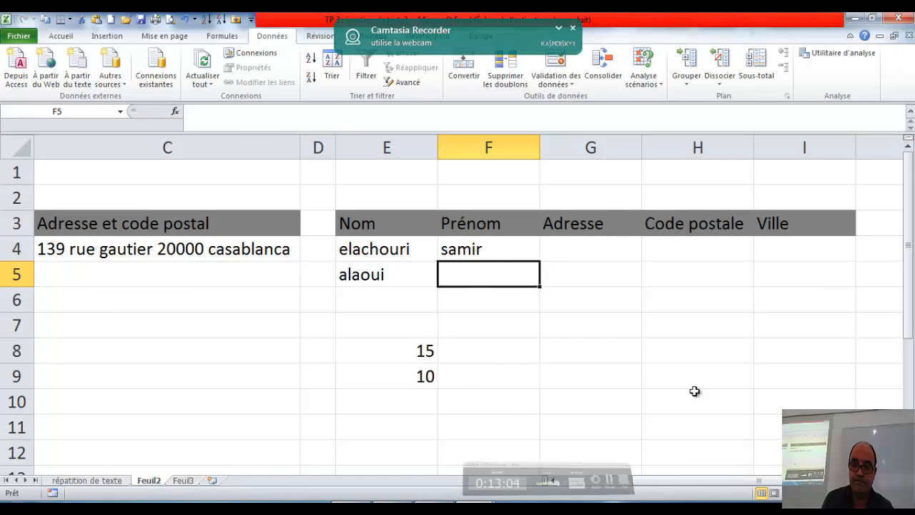
Check F4's first-name formula, then start =STXT( in F5
left_click(472, 249)
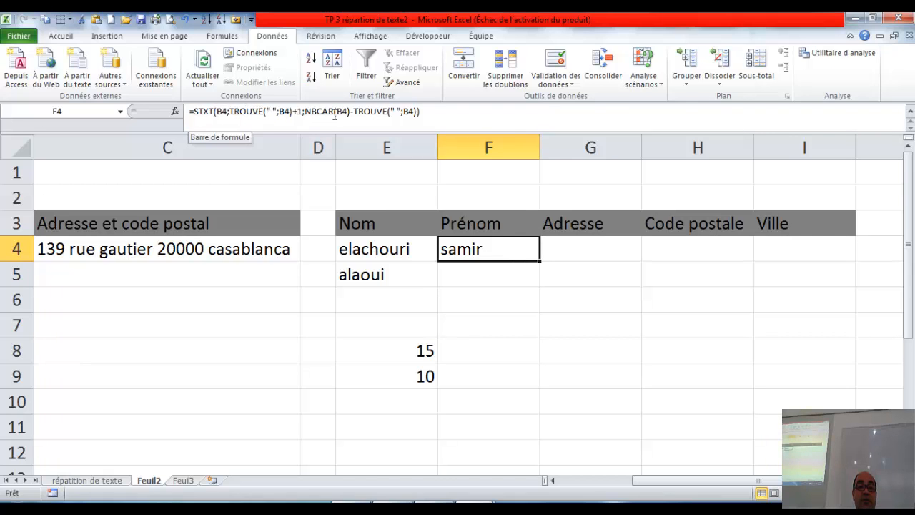
left_click(471, 273)
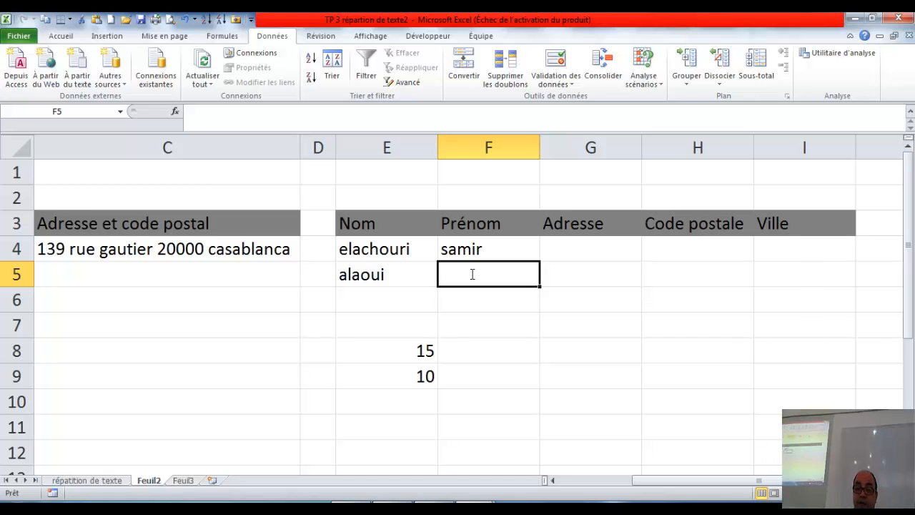
type("=stxt")
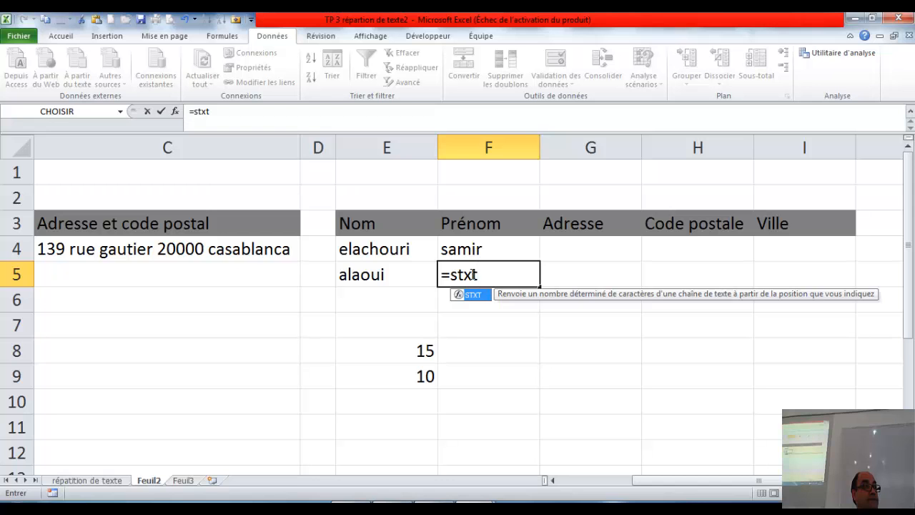
type("(")
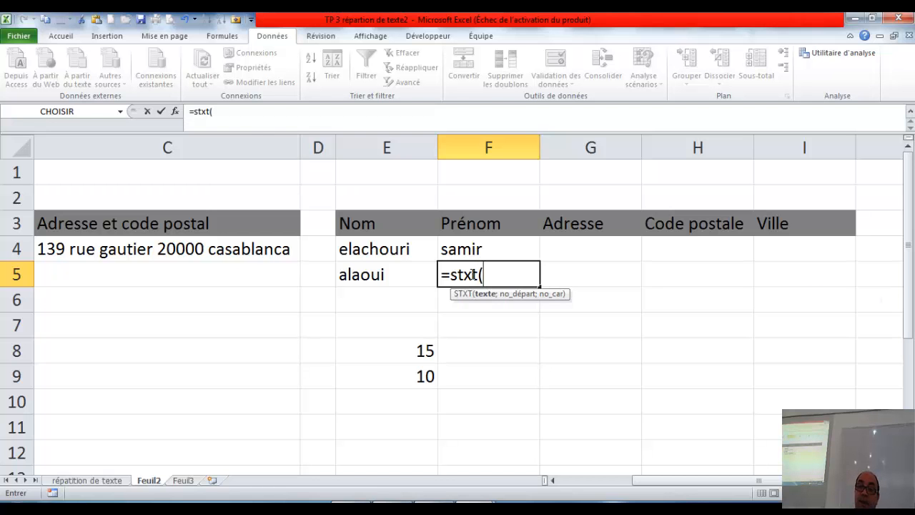
Set the STXT text argument to B4 and begin a nested TROUVE start position
left_click(175, 112)
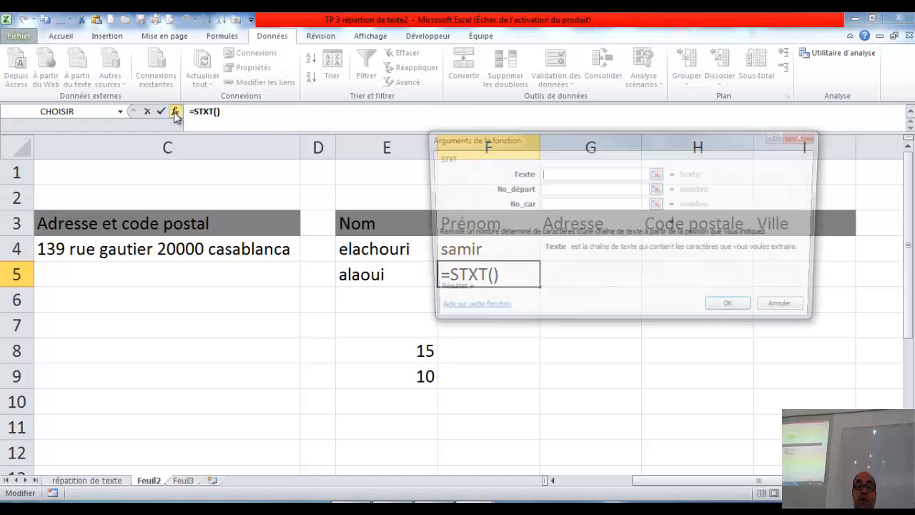
left_click_drag(637, 139, 806, 215)
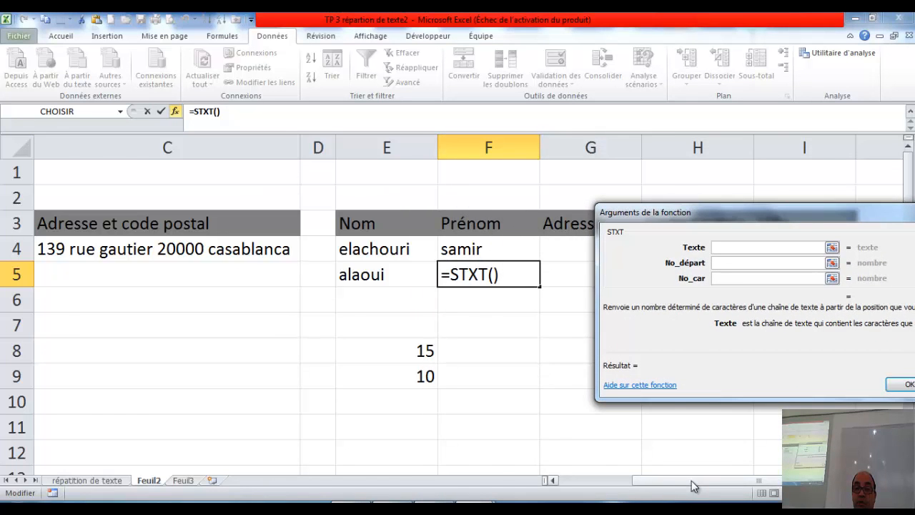
left_click_drag(692, 486, 603, 486)
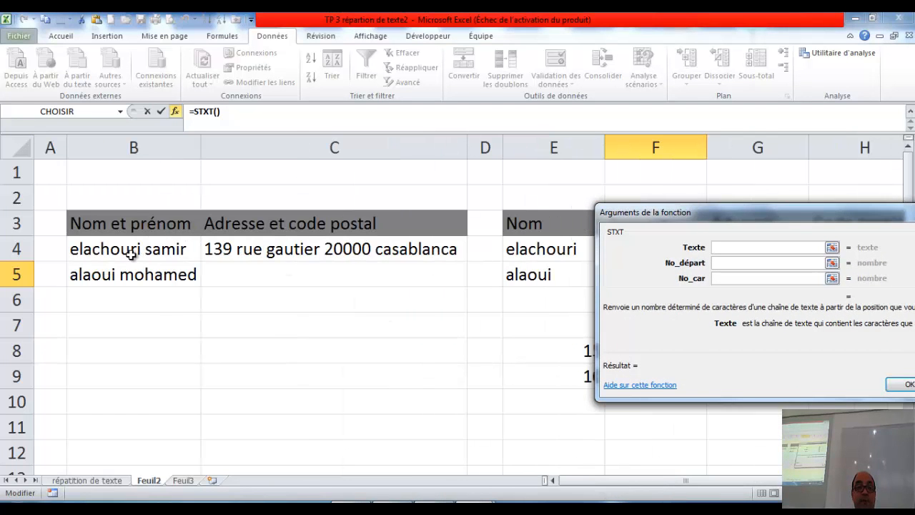
left_click_drag(668, 213, 516, 192)
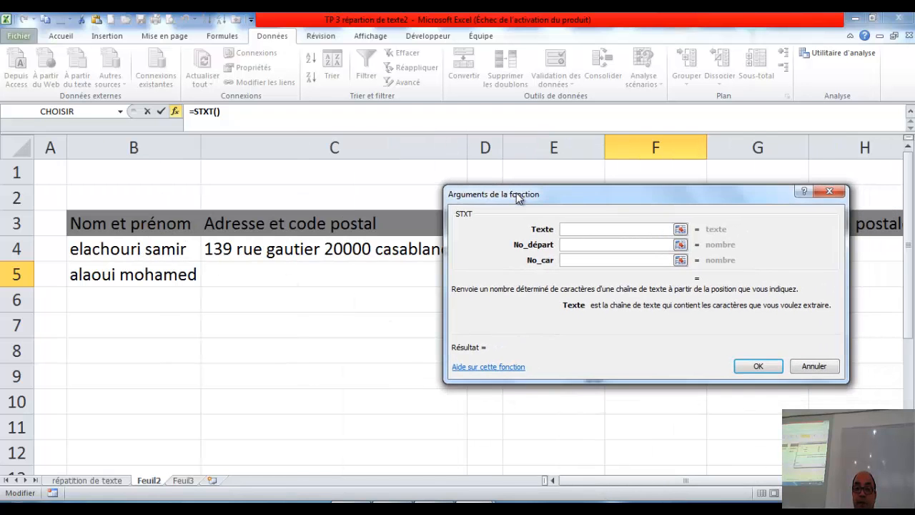
left_click(163, 250)
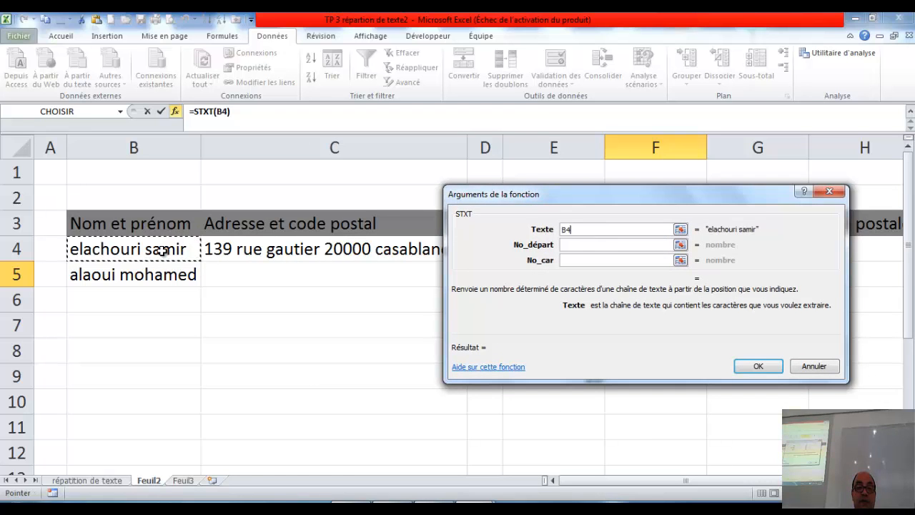
left_click(579, 245)
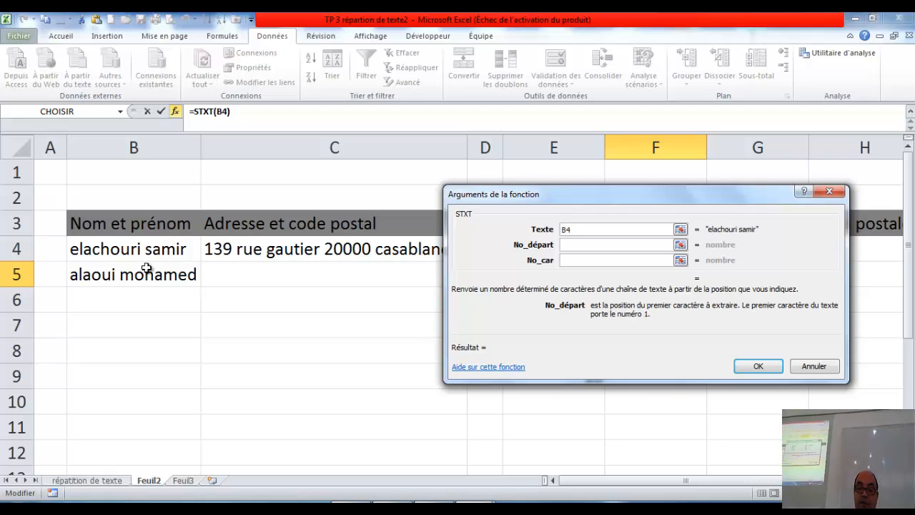
type("trou")
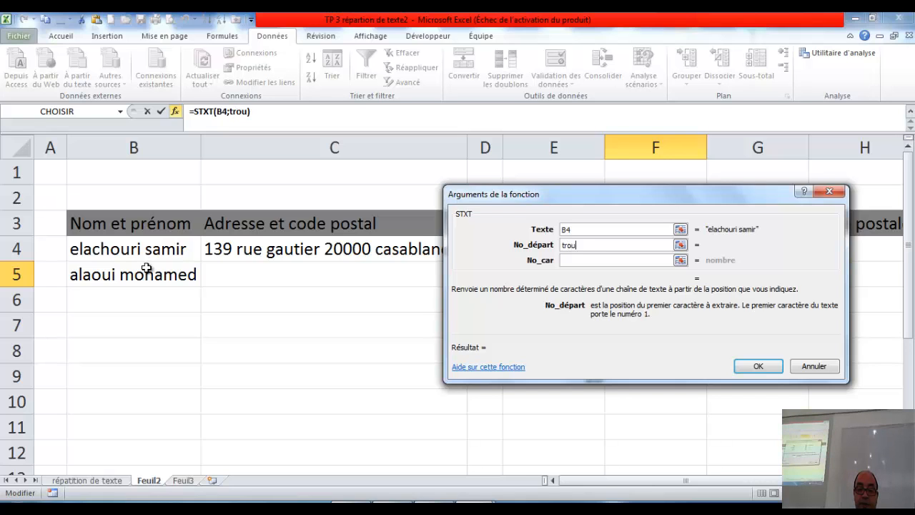
type("ve(")
Fill TROUVE with " " and B4, add the missing parenthesis, then cancel the formula
left_click(245, 112)
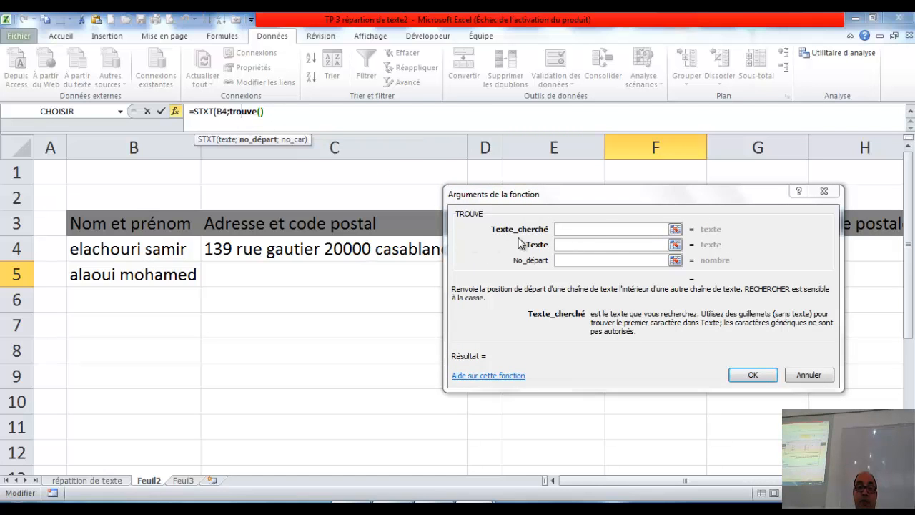
left_click(601, 229)
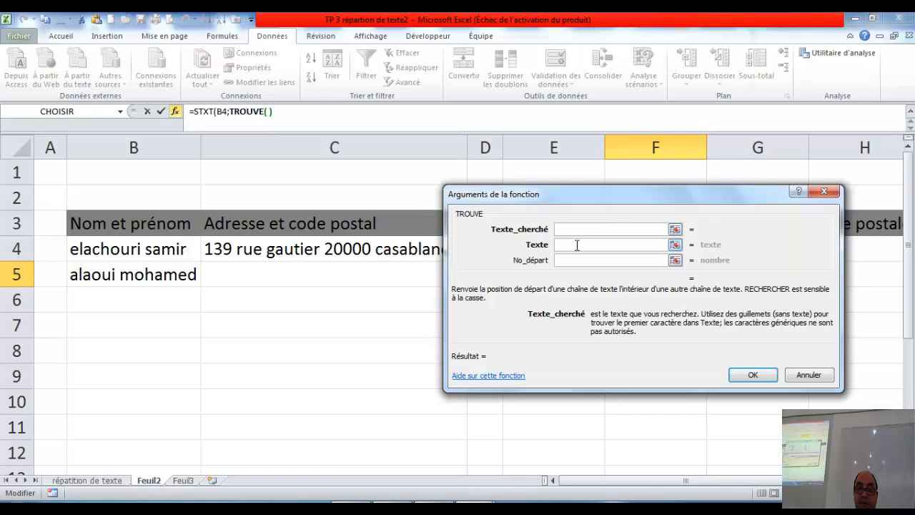
type("\" \"")
left_click(580, 244)
left_click(144, 241)
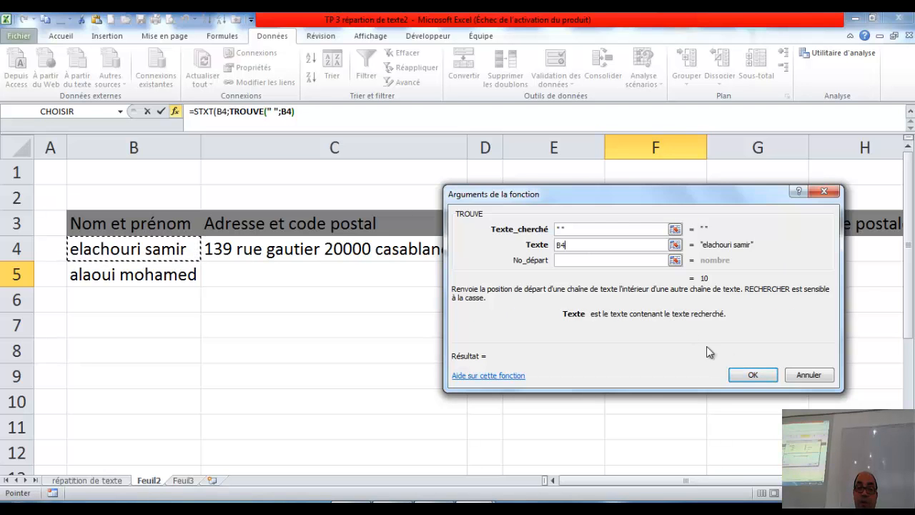
left_click(751, 376)
left_click(458, 296)
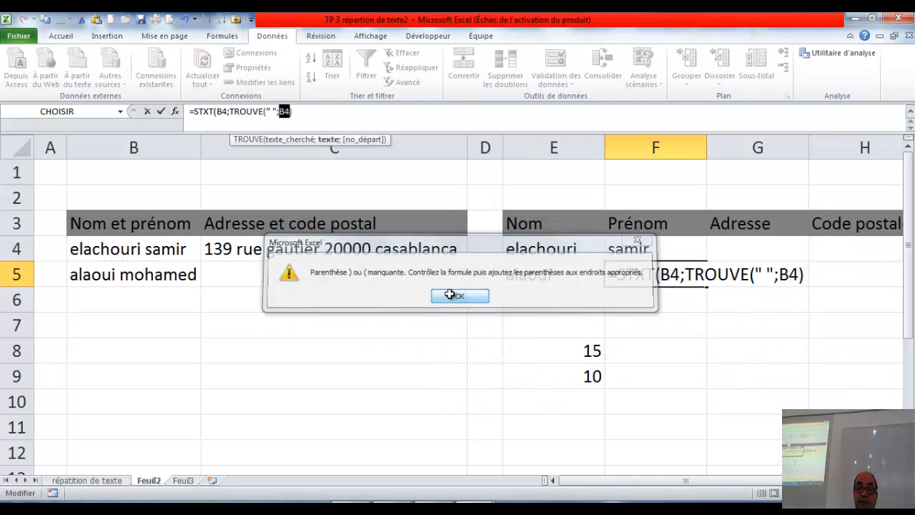
left_click(292, 111)
type(")")
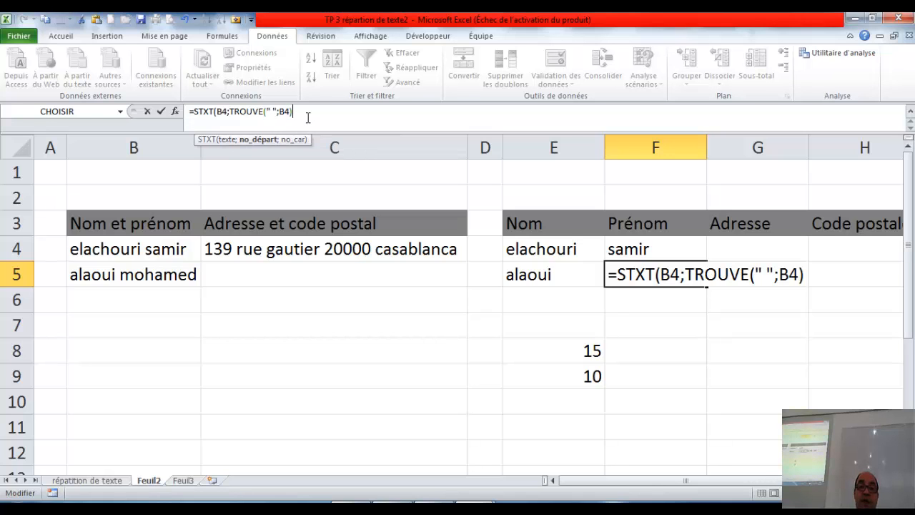
left_click(175, 111)
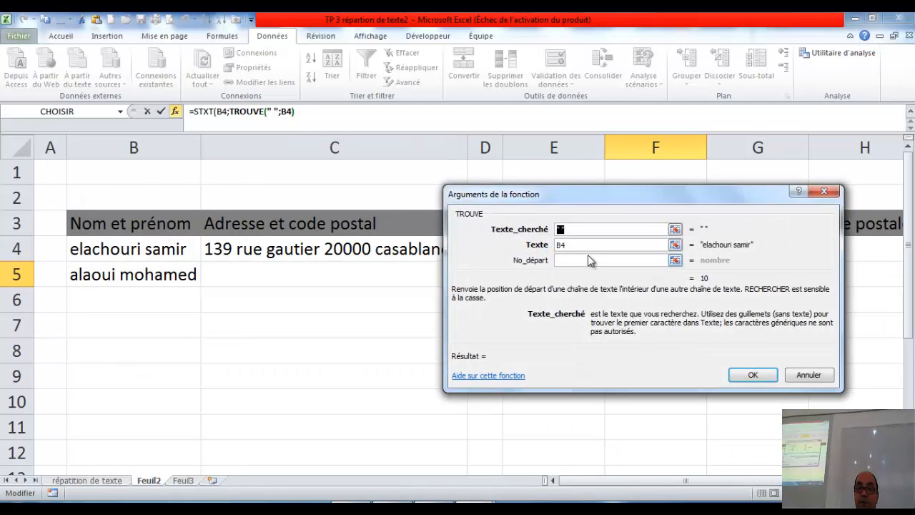
left_click(824, 191)
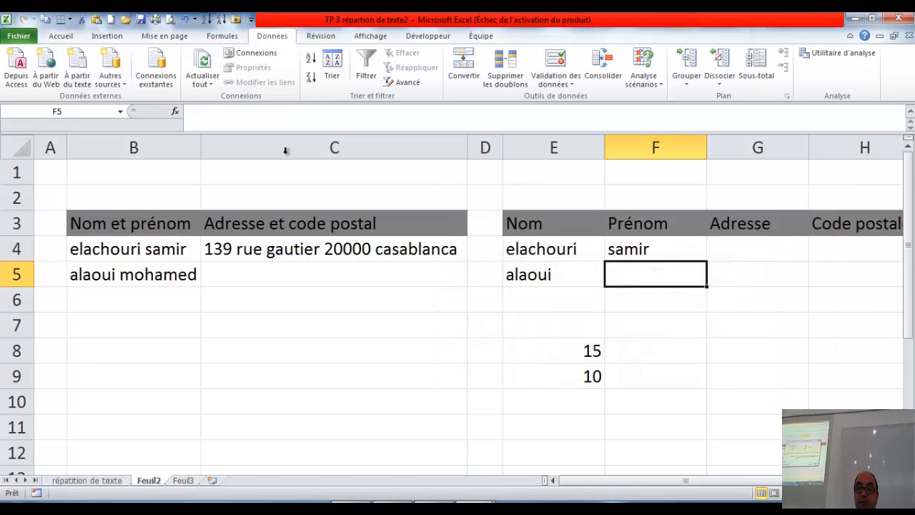
Start =STXT( in F5 with text B4 and a nested TROUVE start position
double_click(643, 275)
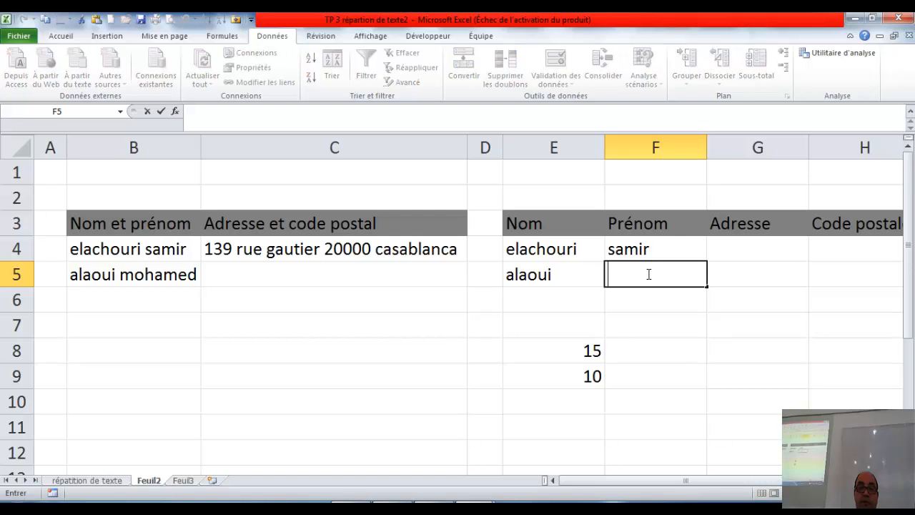
type("=")
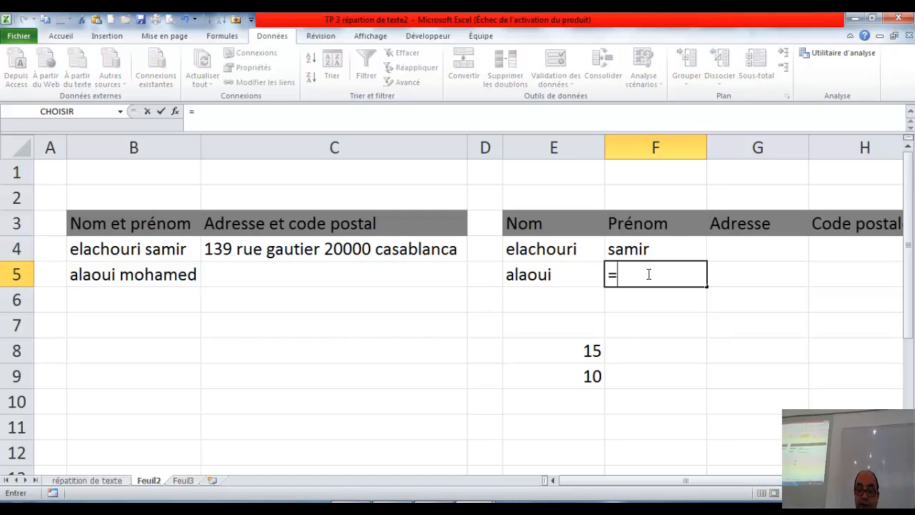
type("st")
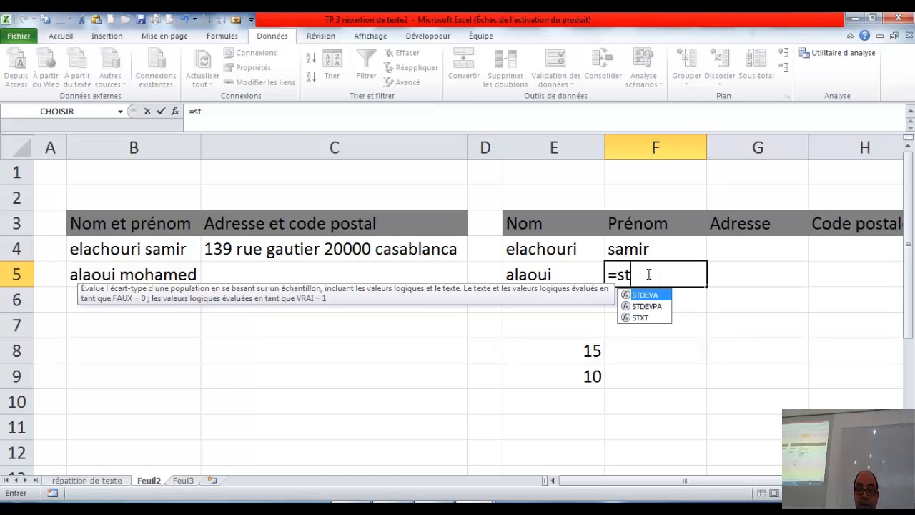
key("Down")
key("Down")
key("Tab")
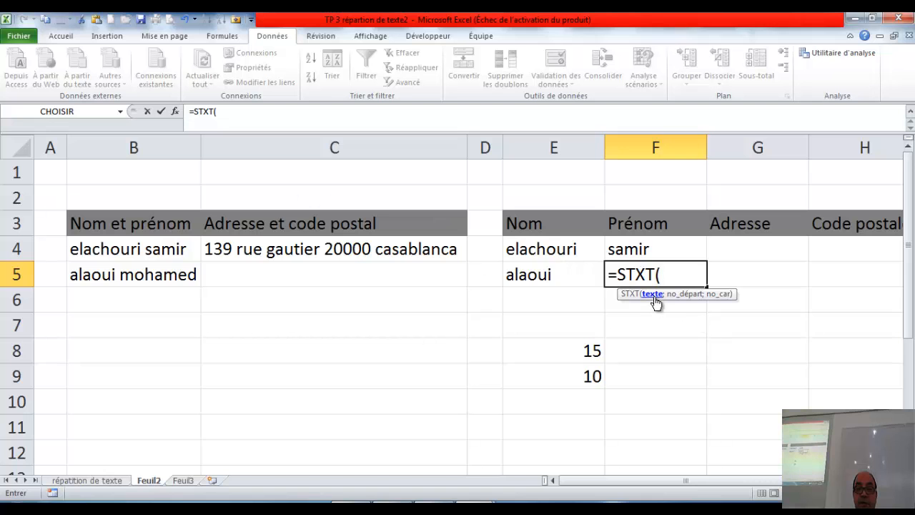
left_click(176, 111)
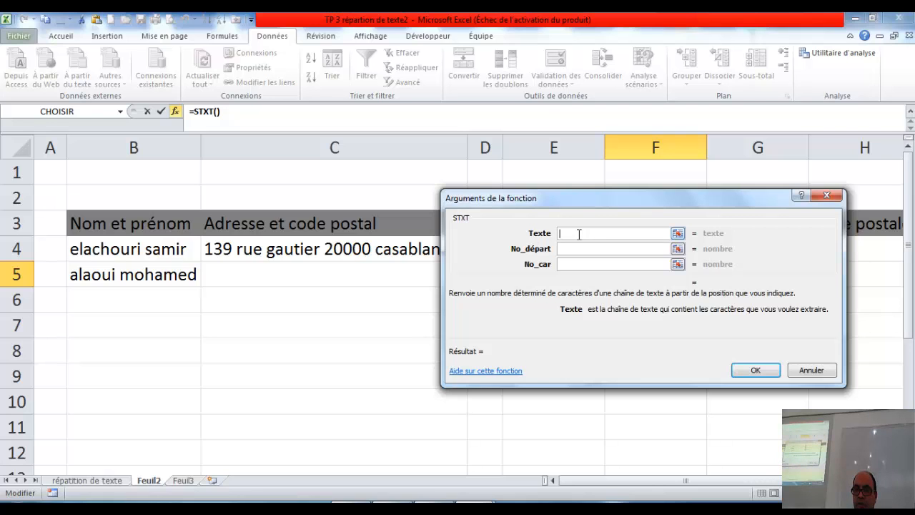
left_click(145, 248)
left_click(581, 249)
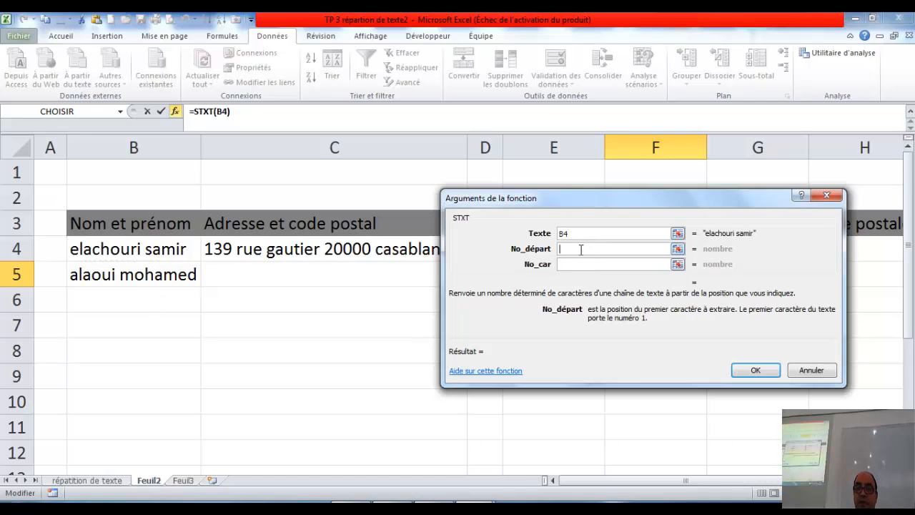
type("t")
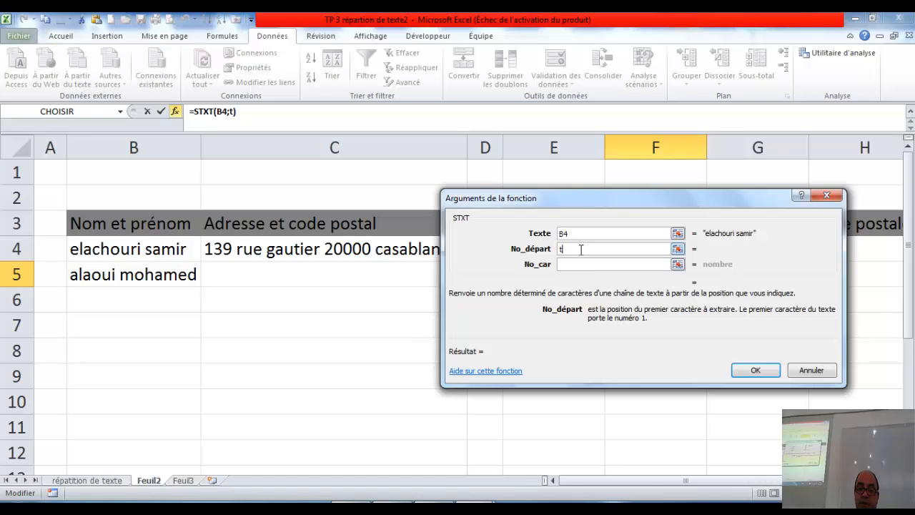
type("rouve(")
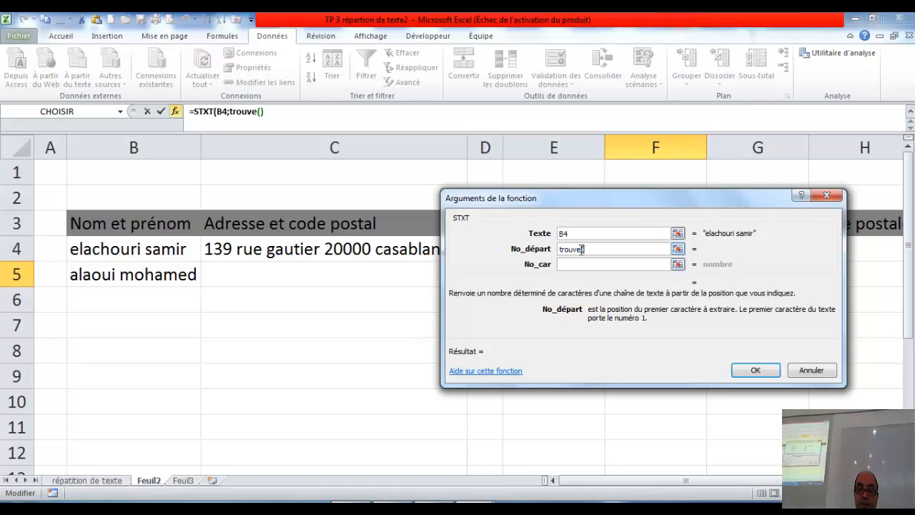
Give TROUVE the arguments " " and B4, dismissing the missing-parenthesis warning
left_click(238, 111)
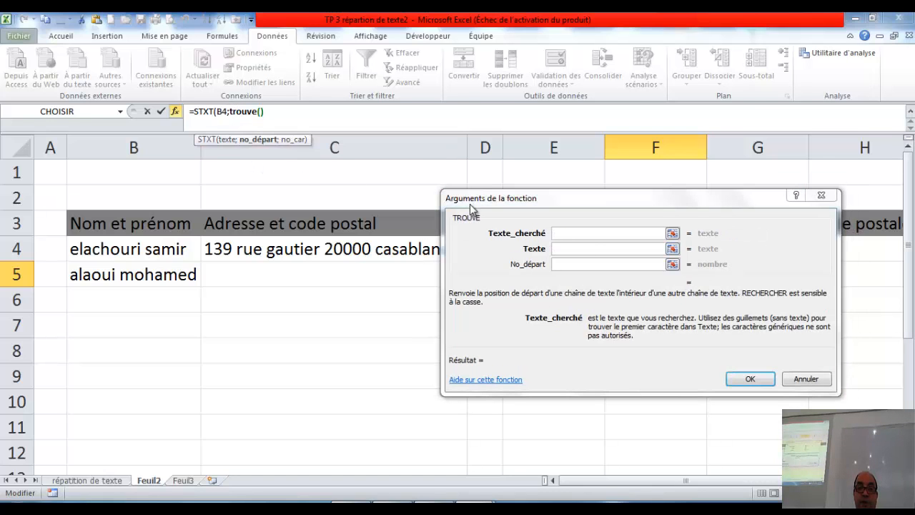
left_click(583, 234)
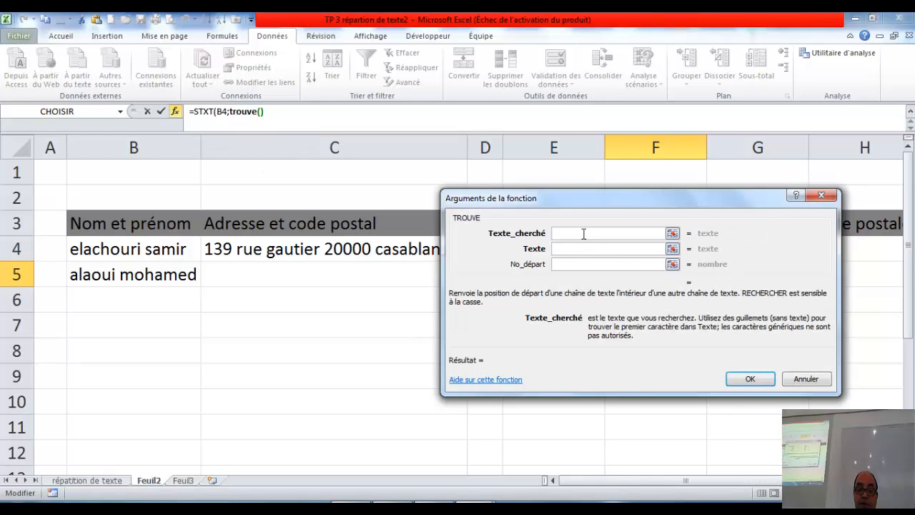
type("\" \"")
left_click(580, 248)
left_click(169, 255)
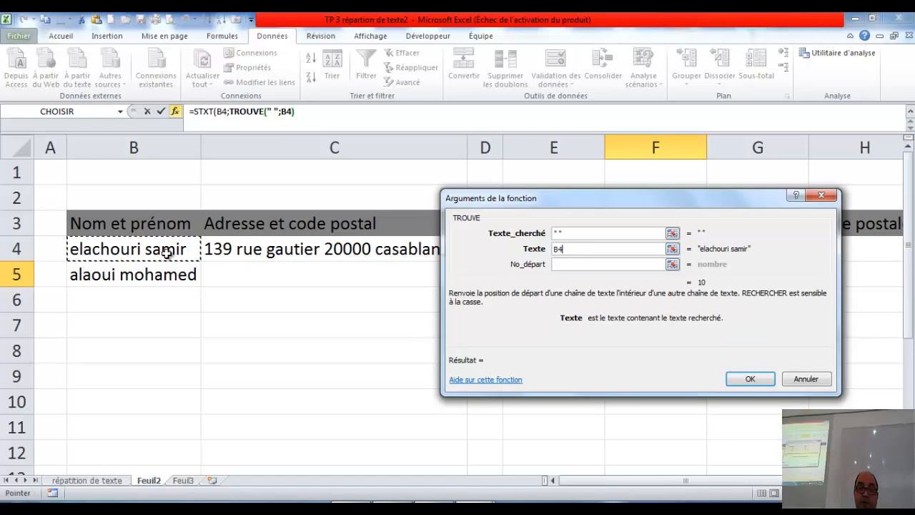
left_click(743, 379)
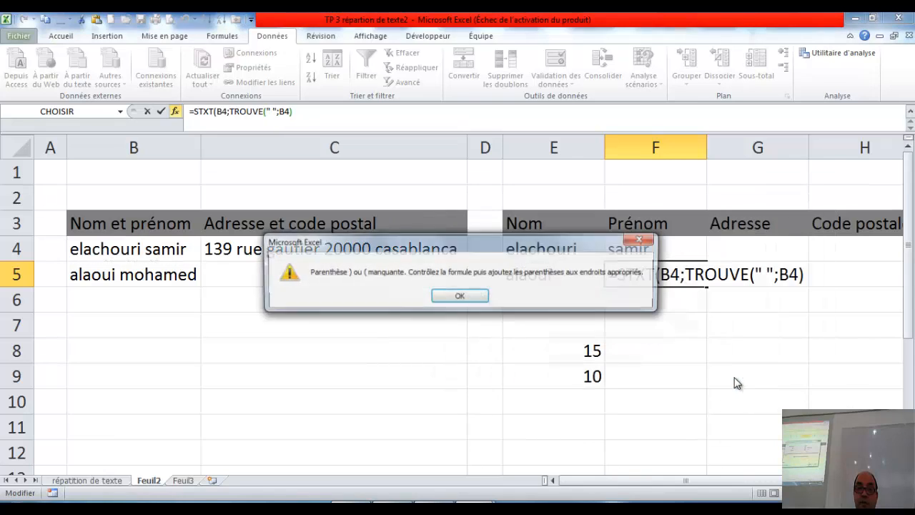
left_click(459, 296)
left_click(299, 113)
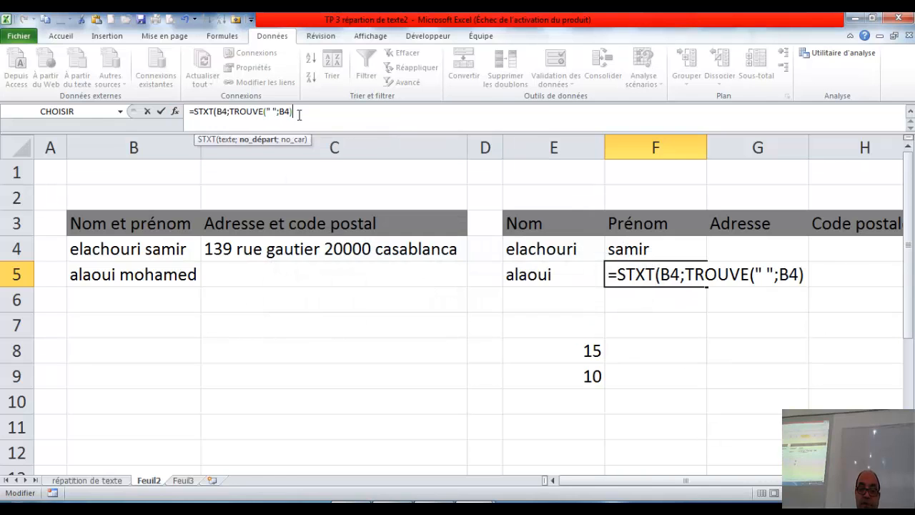
Complete F5 as =STXT(B4;TROUVE(" ";B4)+1;4) to take 4 characters after the space
type("-1")
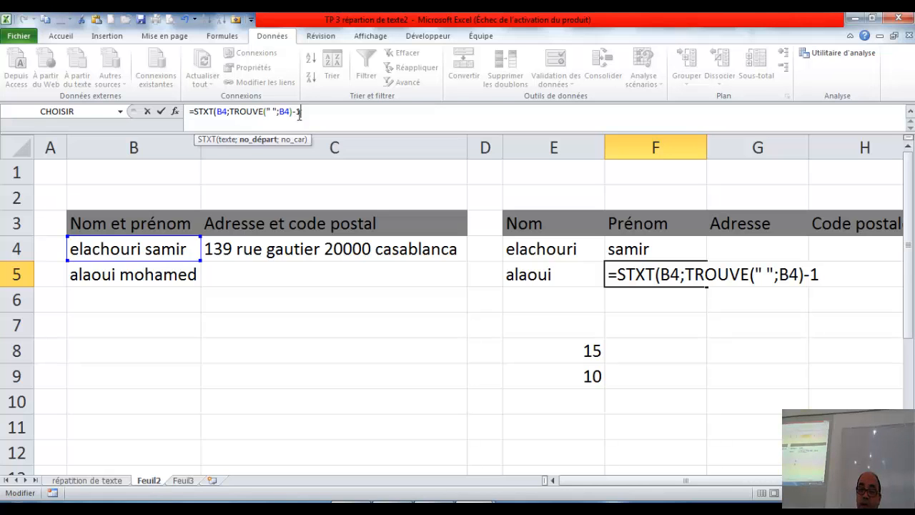
key("BackSpace")
key("BackSpace")
type("+")
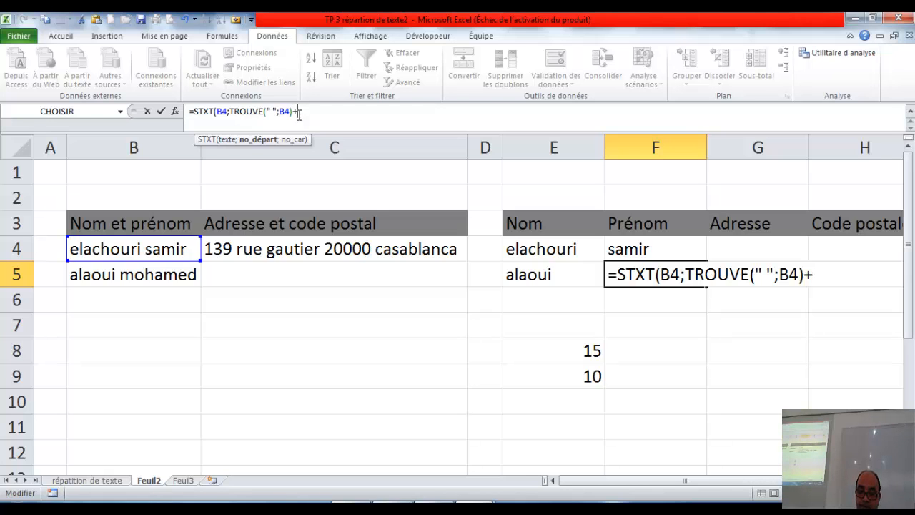
type("1")
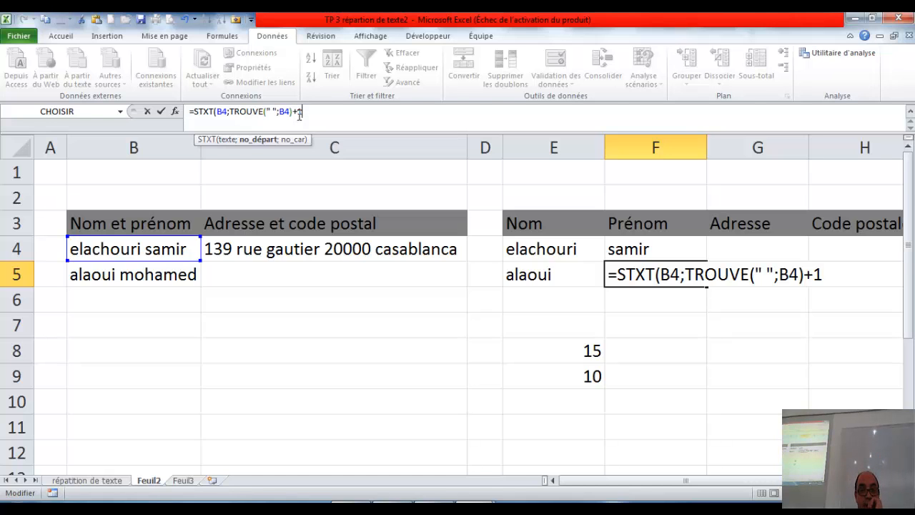
type(";")
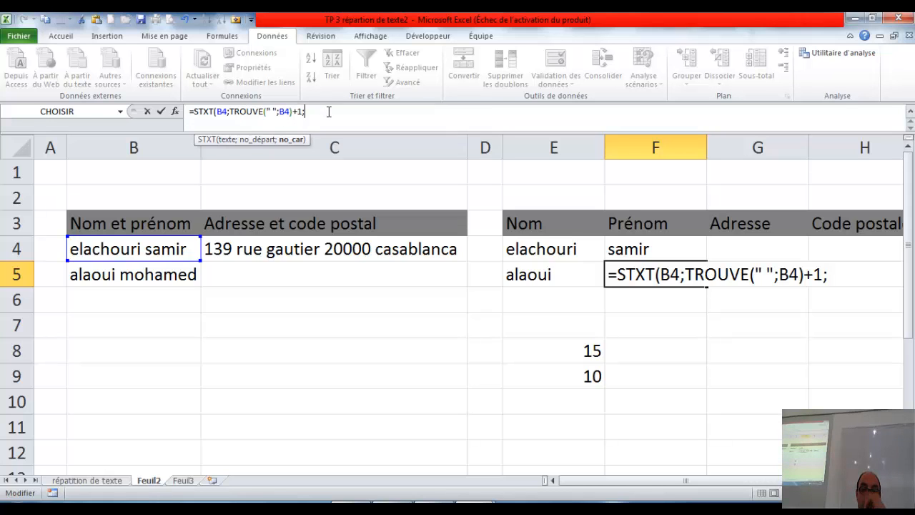
type("4")
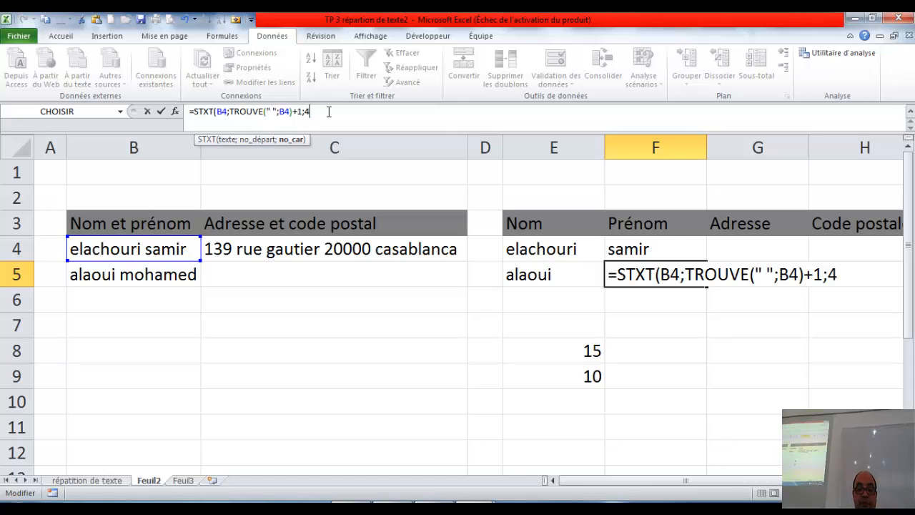
type(")")
key("Return")
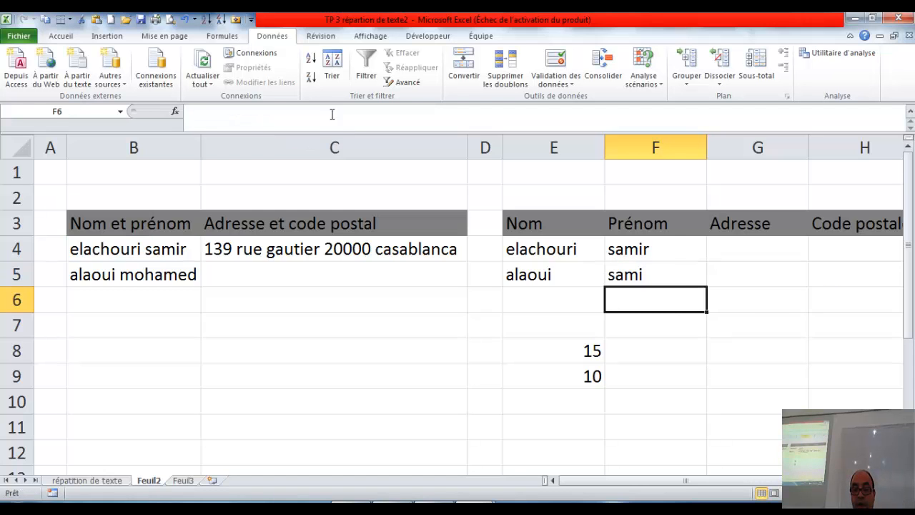
Replace the fixed length 4 in F5's formula with NBCAR(B4)
left_click(656, 274)
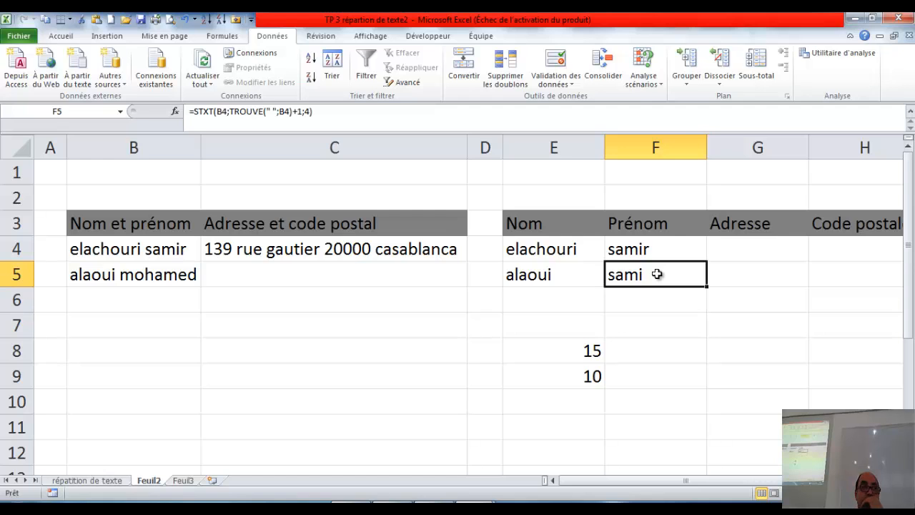
left_click(304, 112)
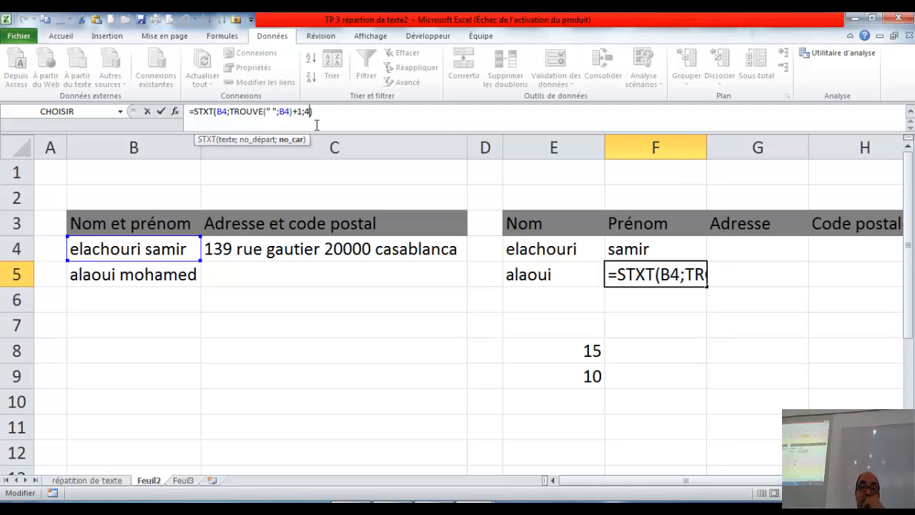
key("Delete")
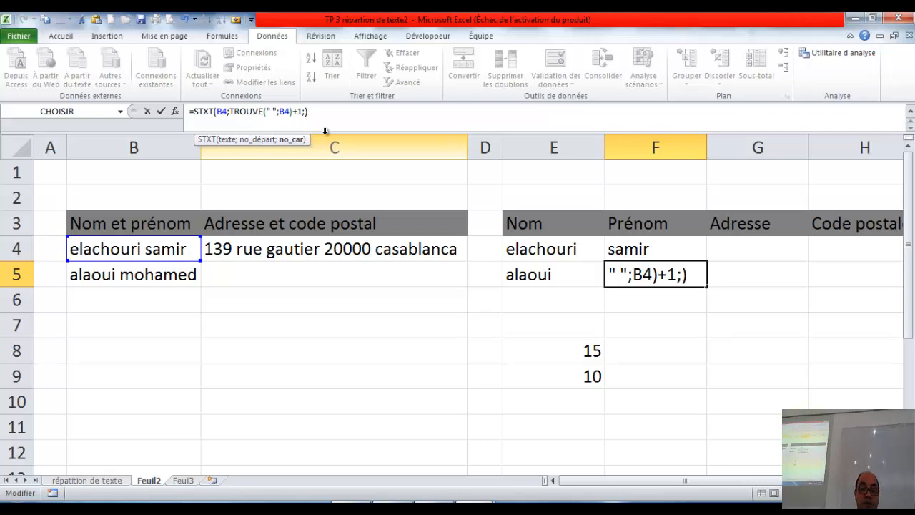
type("nbc")
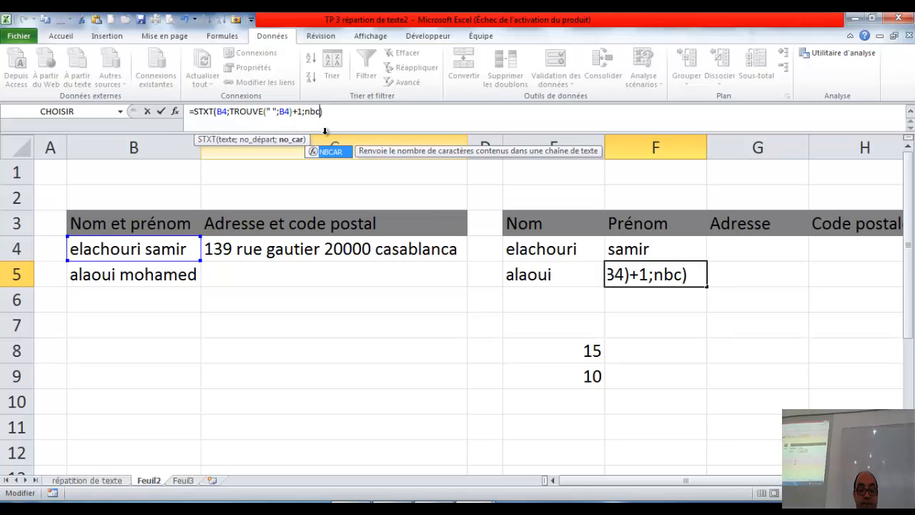
key("Tab")
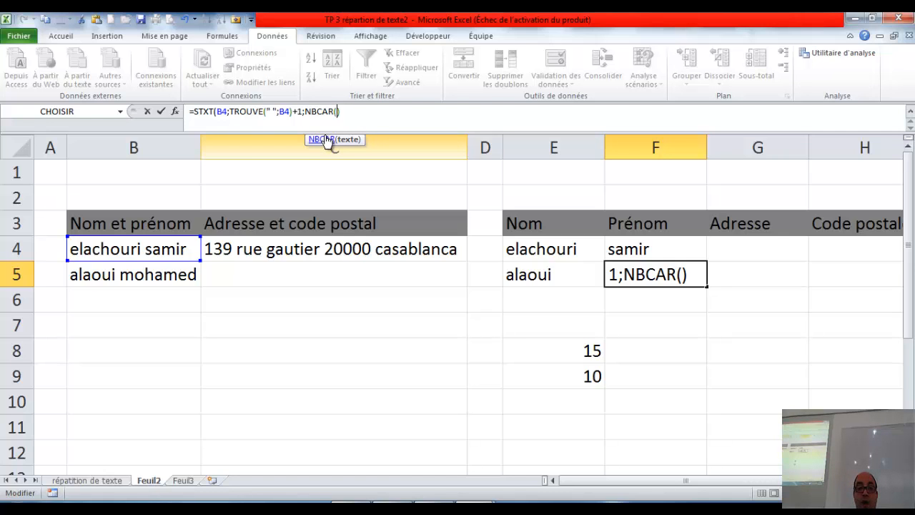
left_click(152, 248)
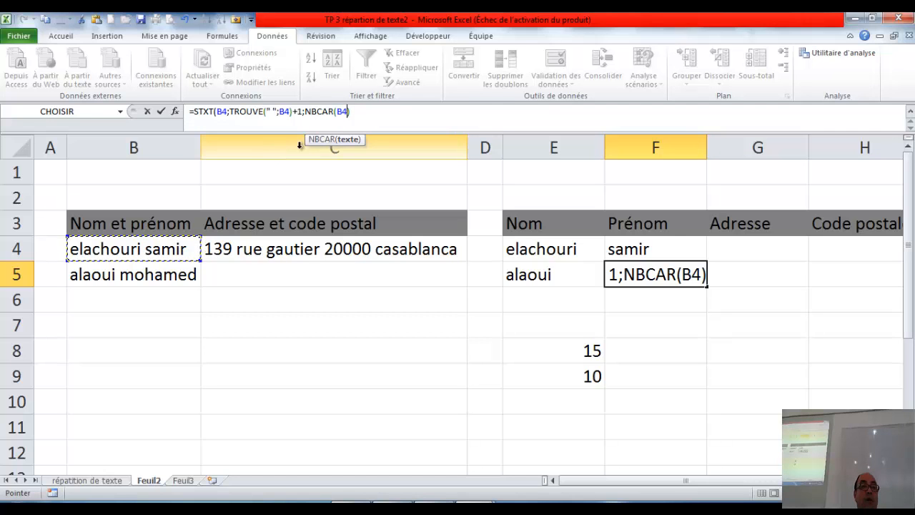
Subtract a copied TROUVE(" ";B4) from NBCAR(B4) and commit the F5 formula
left_click(361, 113)
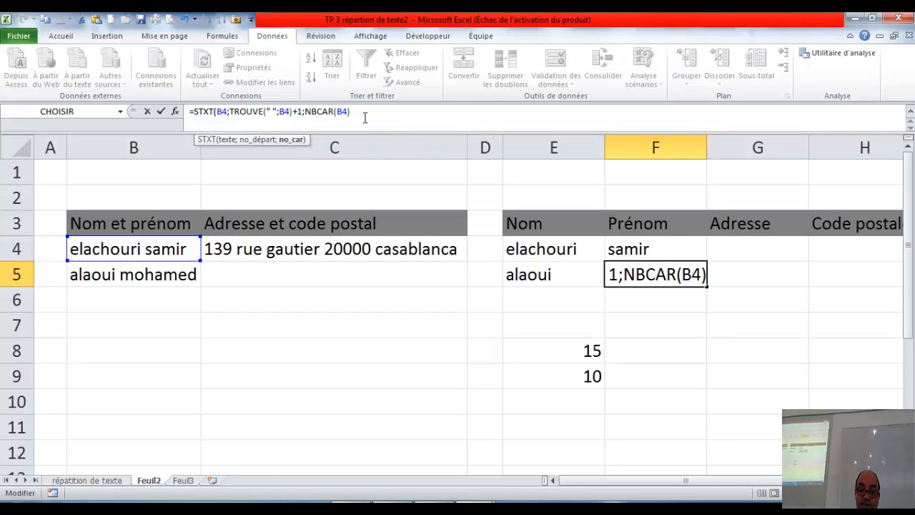
type("-")
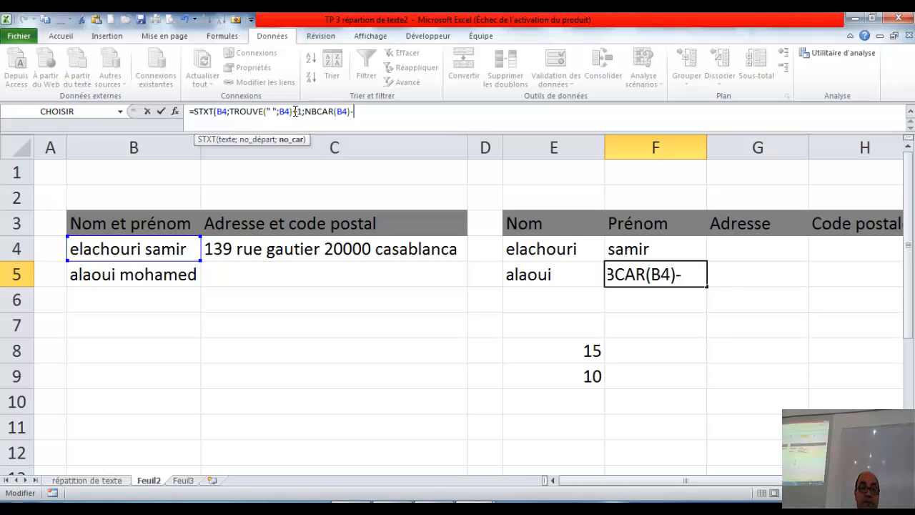
left_click_drag(294, 112, 231, 115)
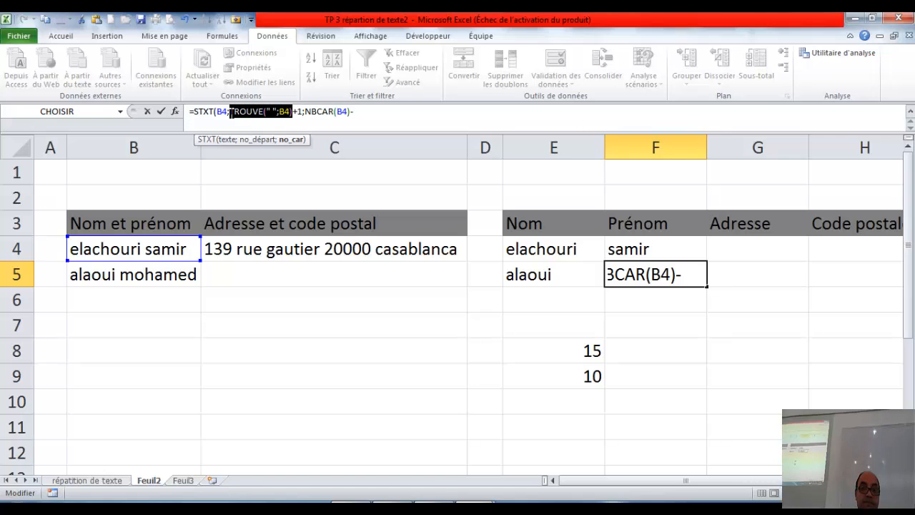
left_click(372, 109)
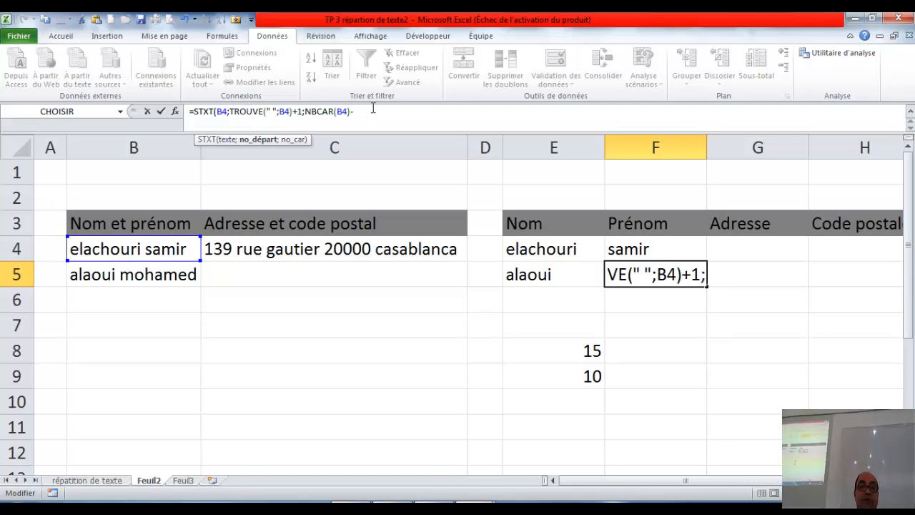
key("ctrl+v")
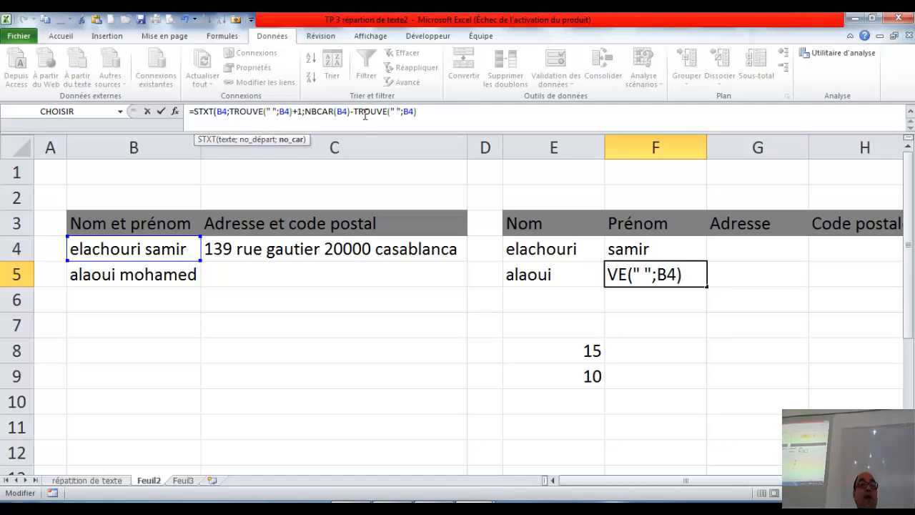
type(")")
key("Return")
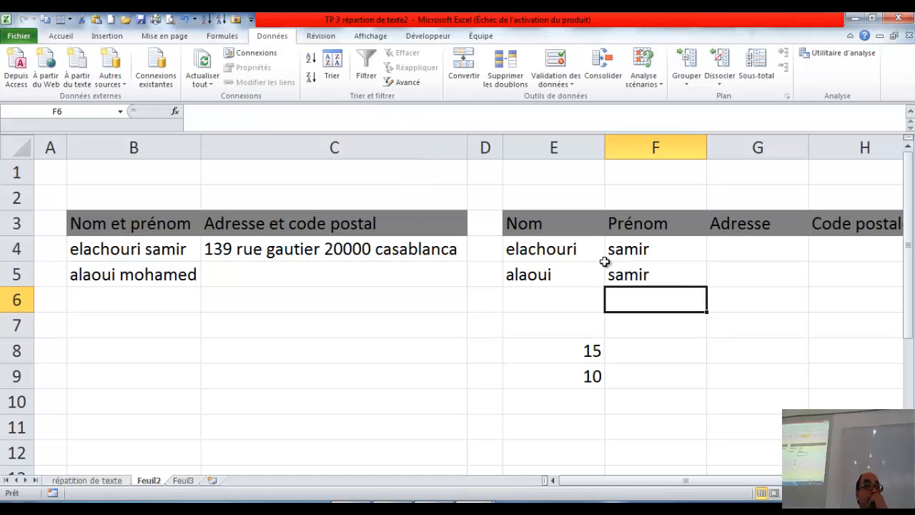
Review the first-name formula in F5 and leave it unchanged
left_click(639, 272)
double_click(646, 274)
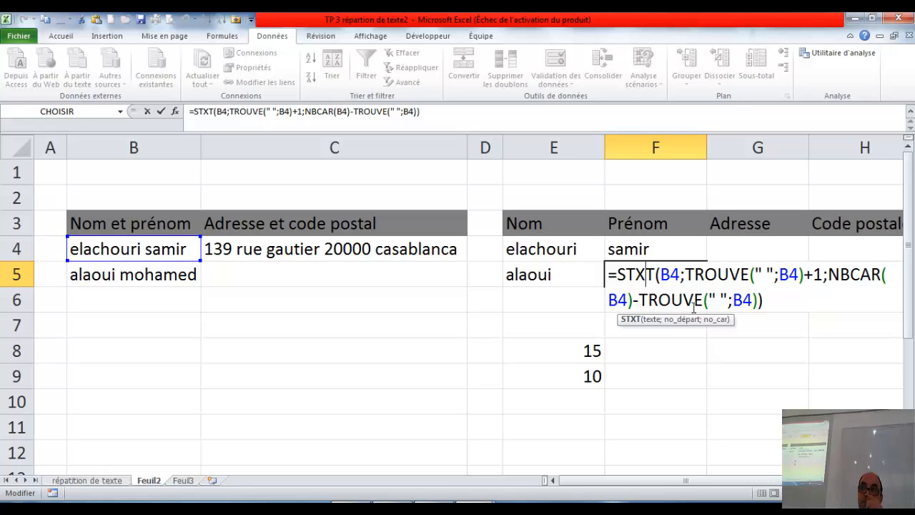
key("Return")
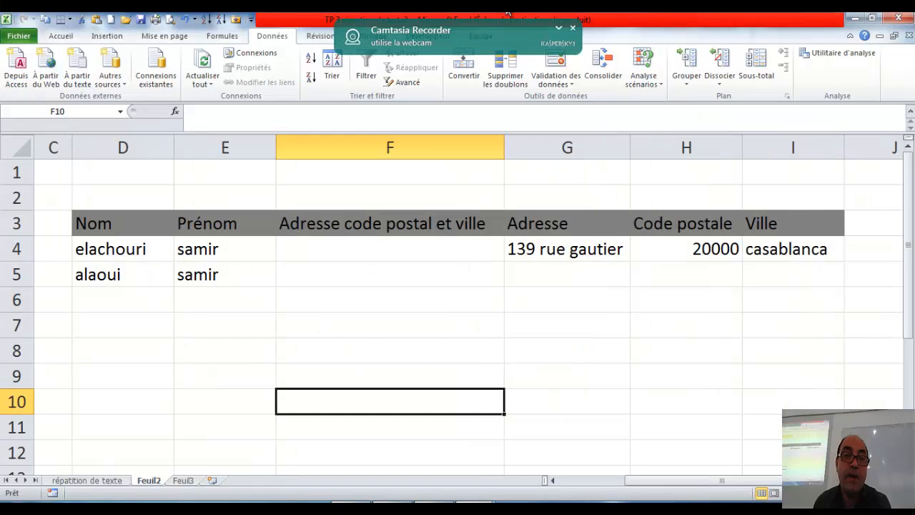
left_click(571, 29)
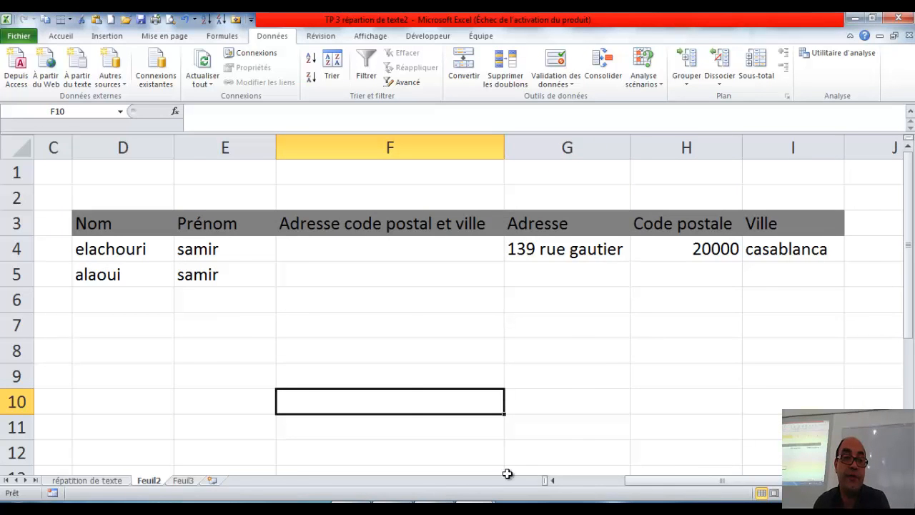
left_click_drag(658, 486, 593, 486)
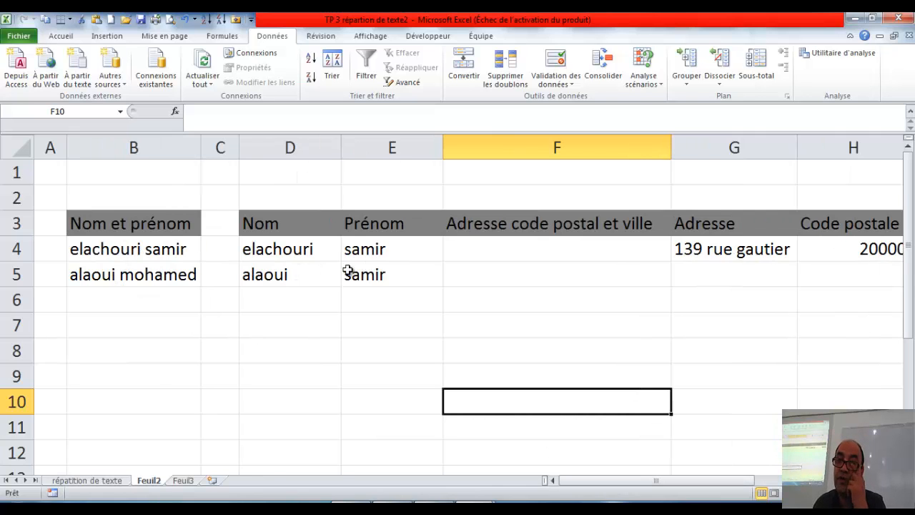
left_click(725, 247)
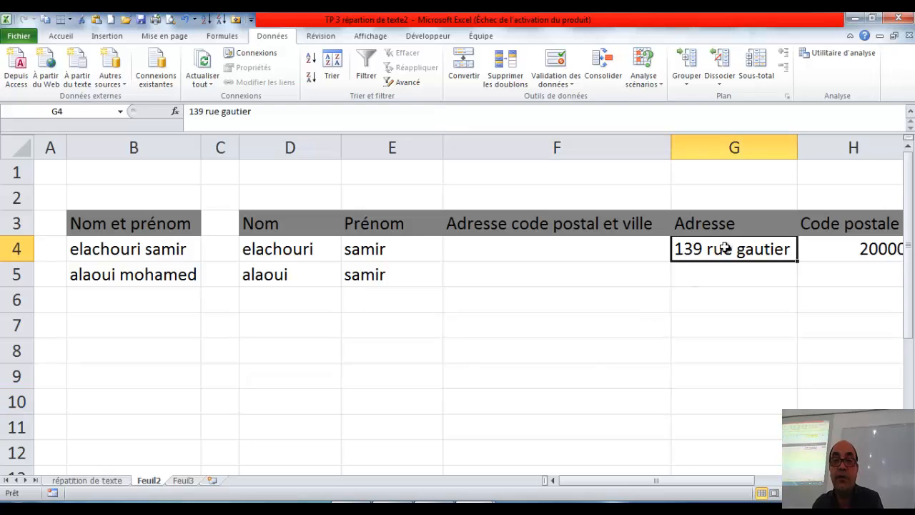
left_click_drag(732, 480, 798, 480)
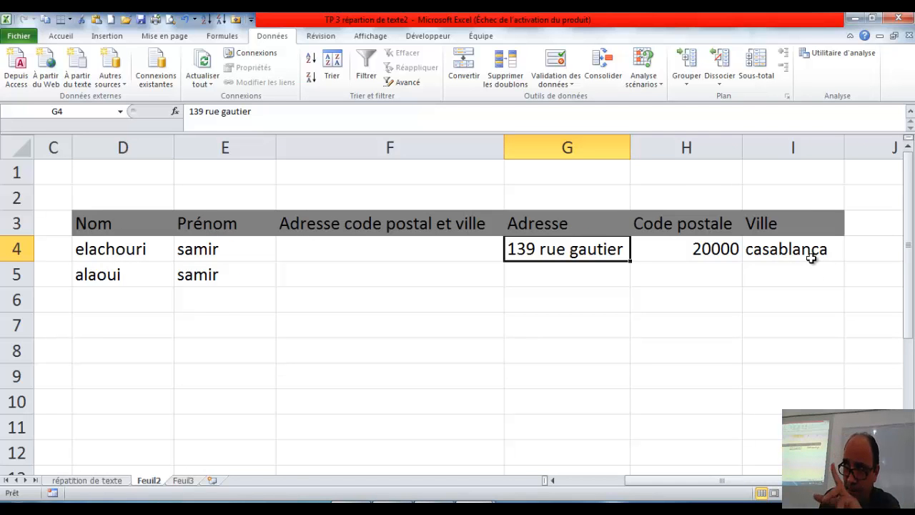
left_click(353, 253)
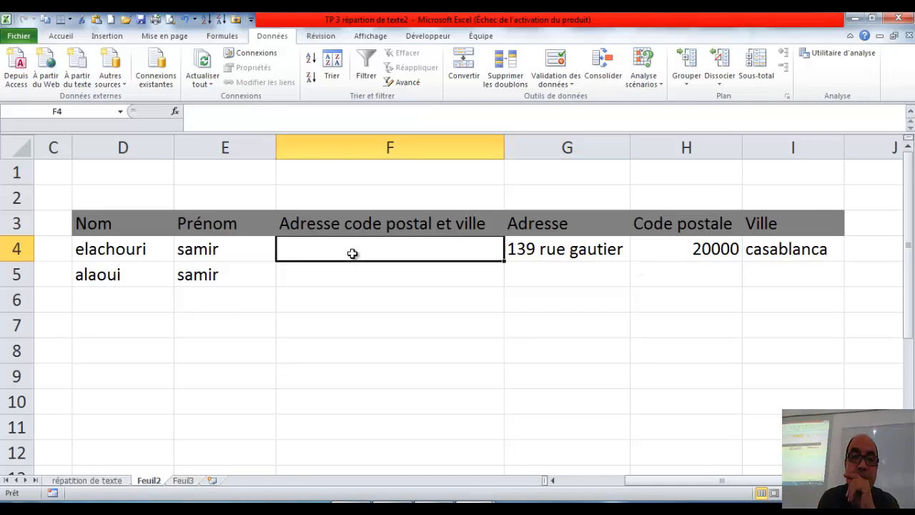
type("=")
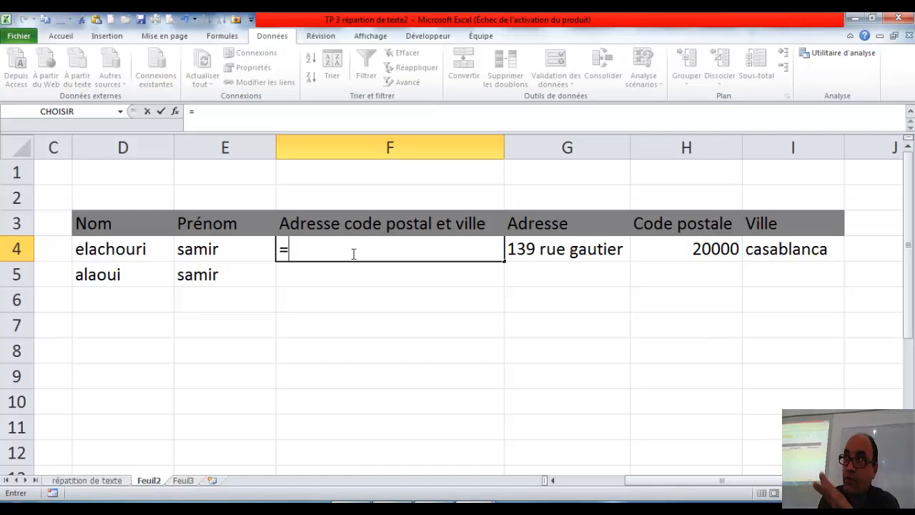
left_click(559, 255)
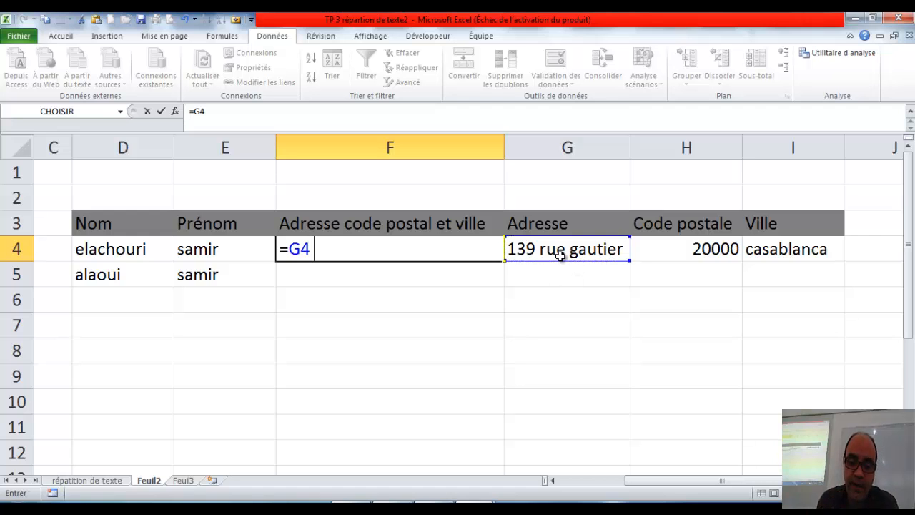
type("&")
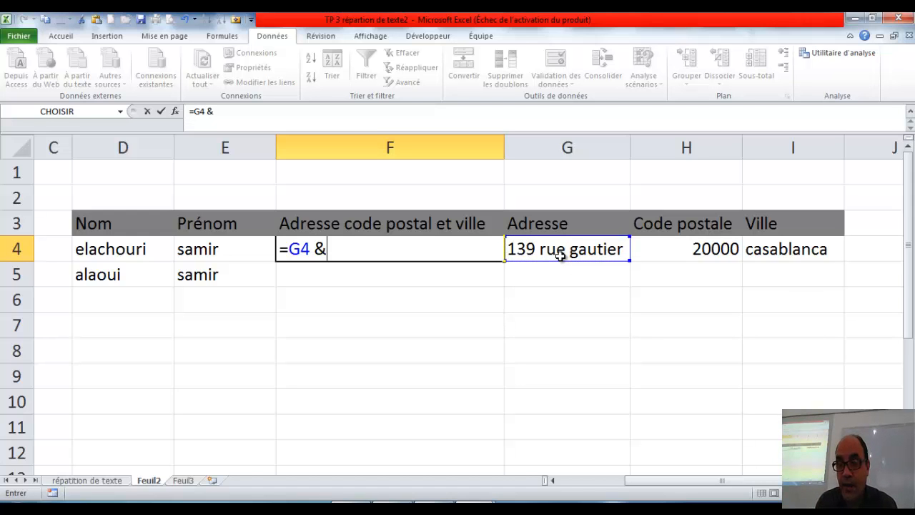
type("\" ")
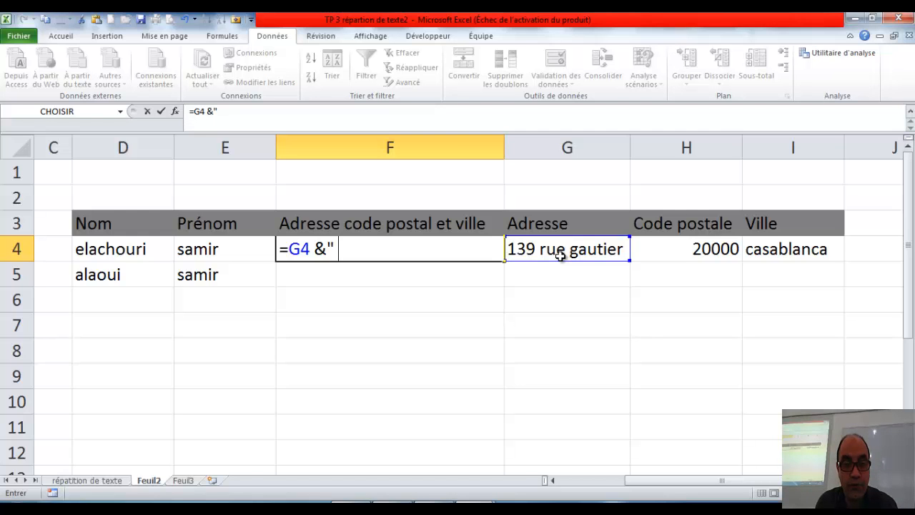
type("\" &")
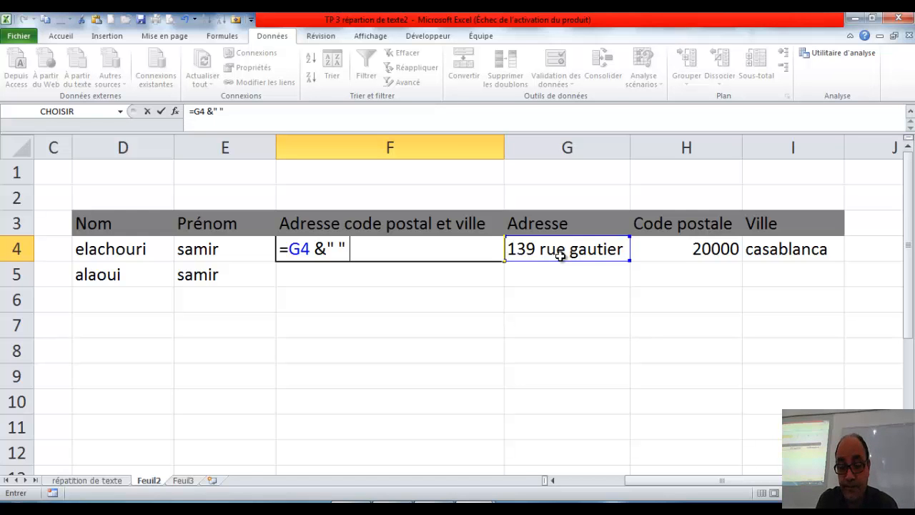
left_click(702, 249)
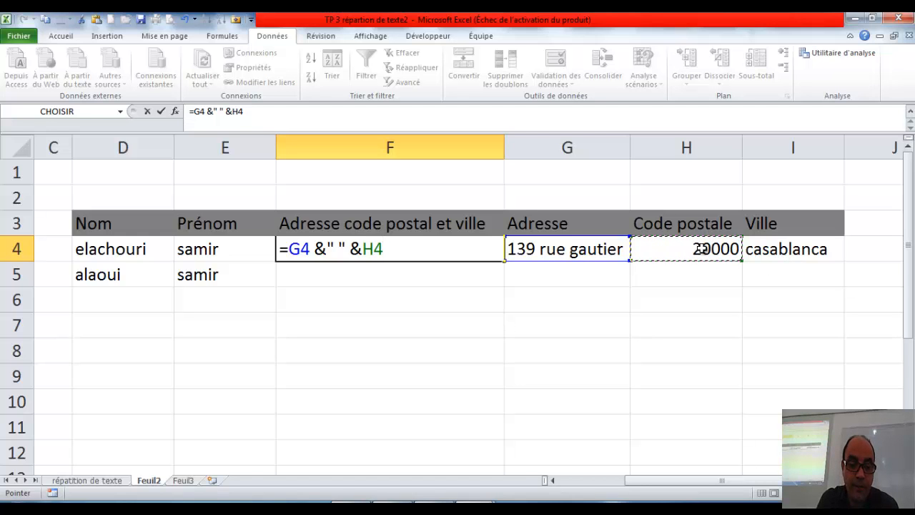
type("&\" \"")
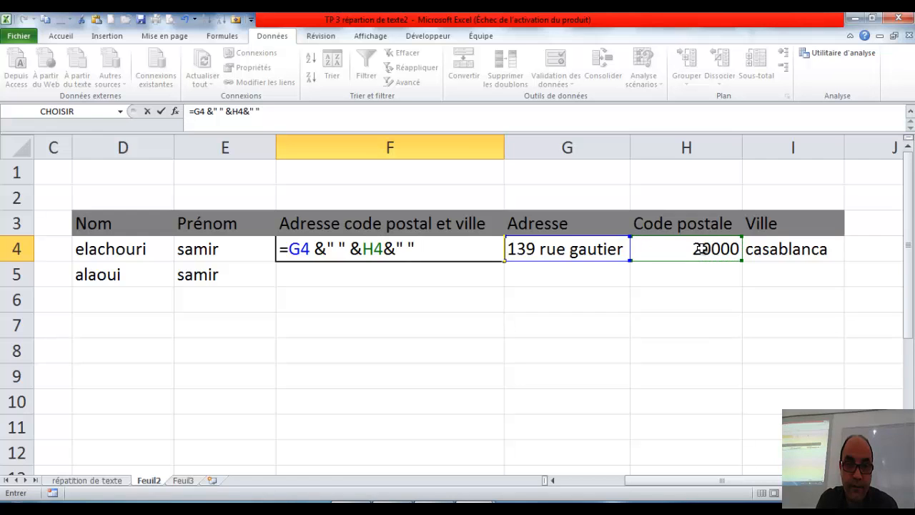
type("&")
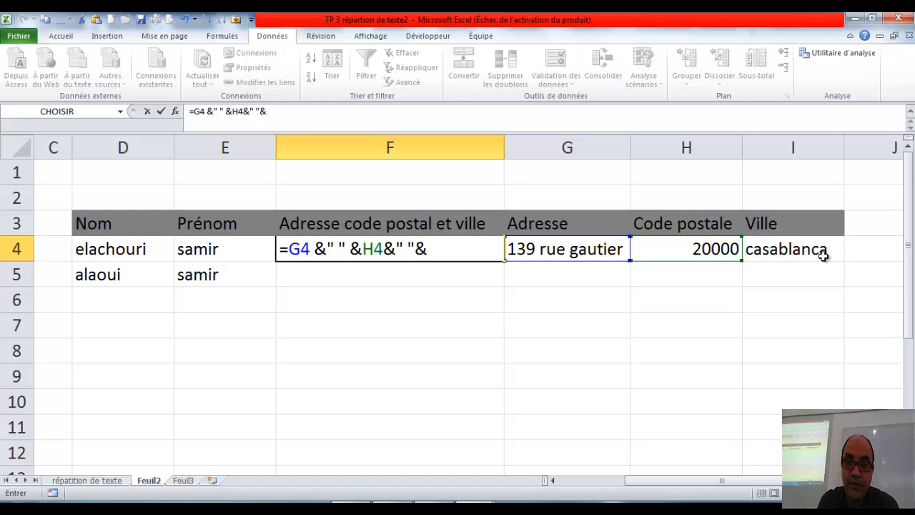
left_click(779, 249)
key("Return")
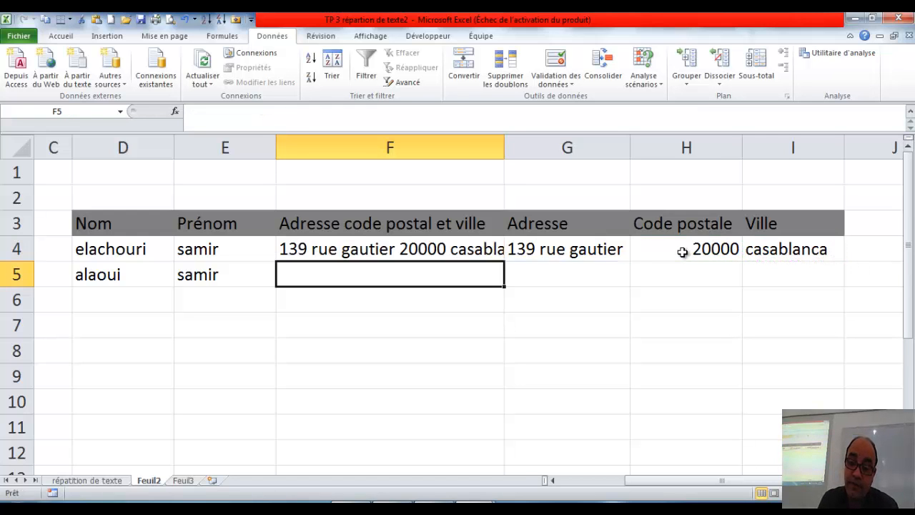
double_click(504, 143)
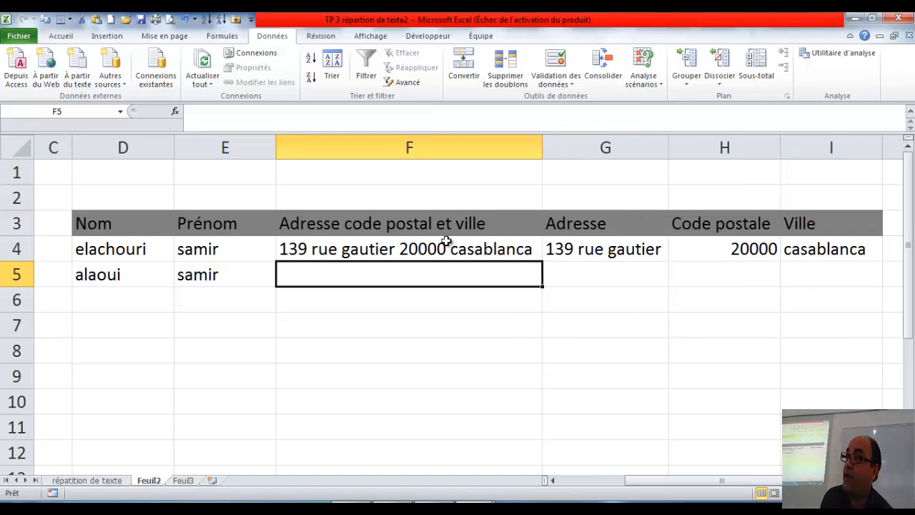
double_click(355, 250)
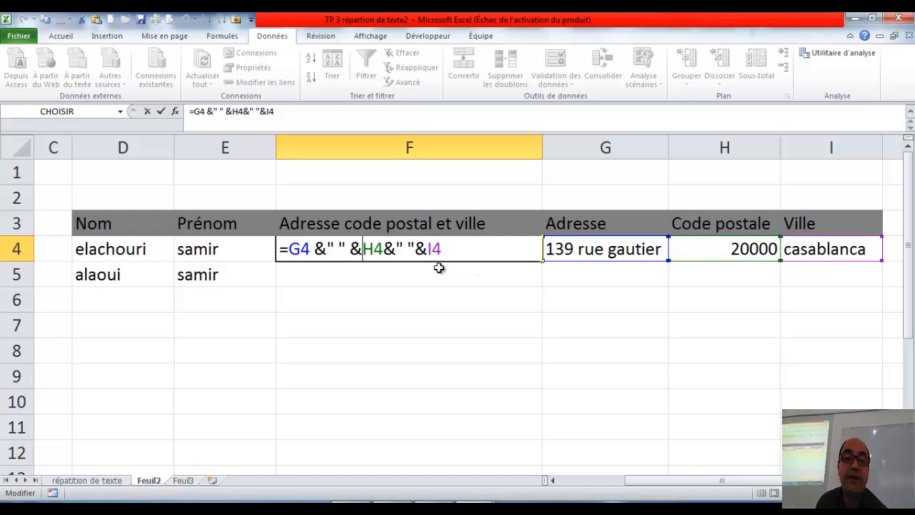
key("Return")
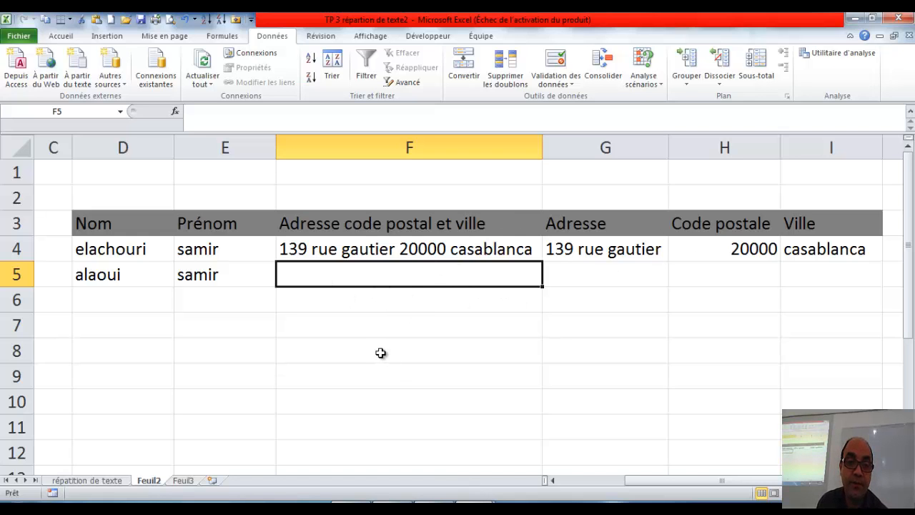
left_click(381, 321)
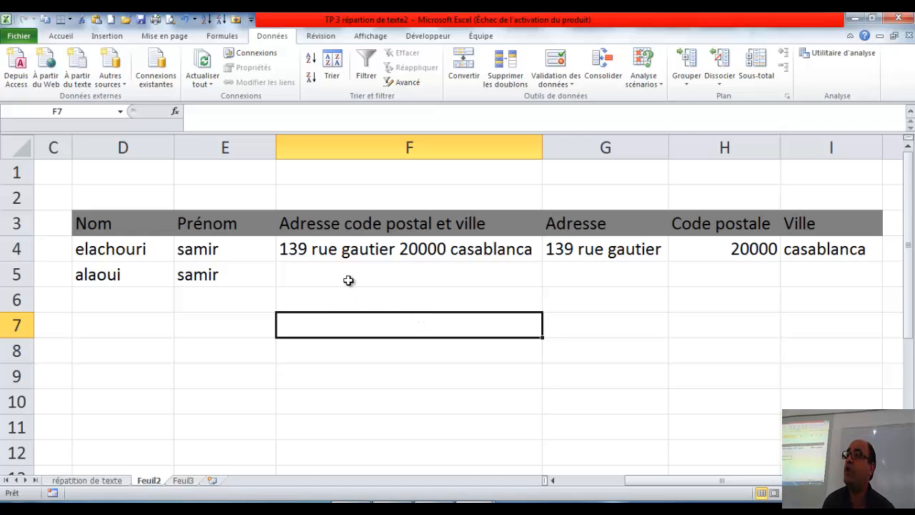
left_click(306, 249)
double_click(303, 248)
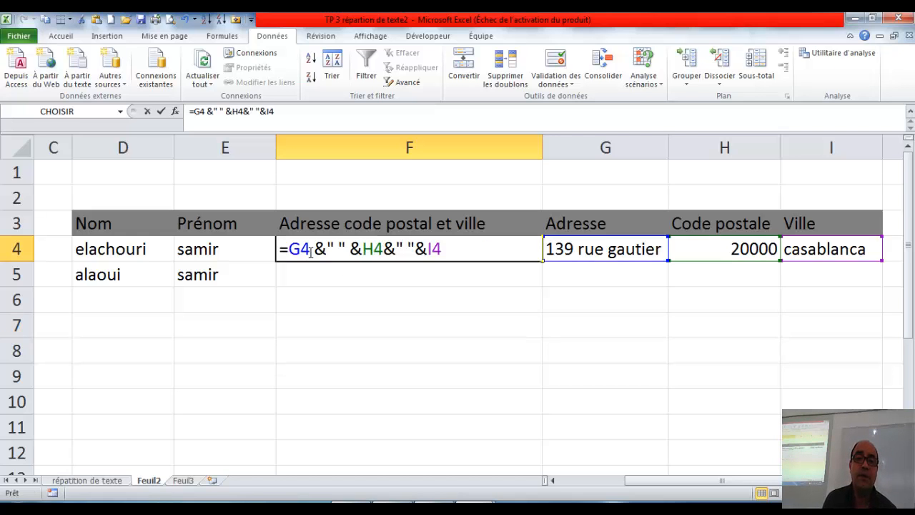
left_click(341, 293)
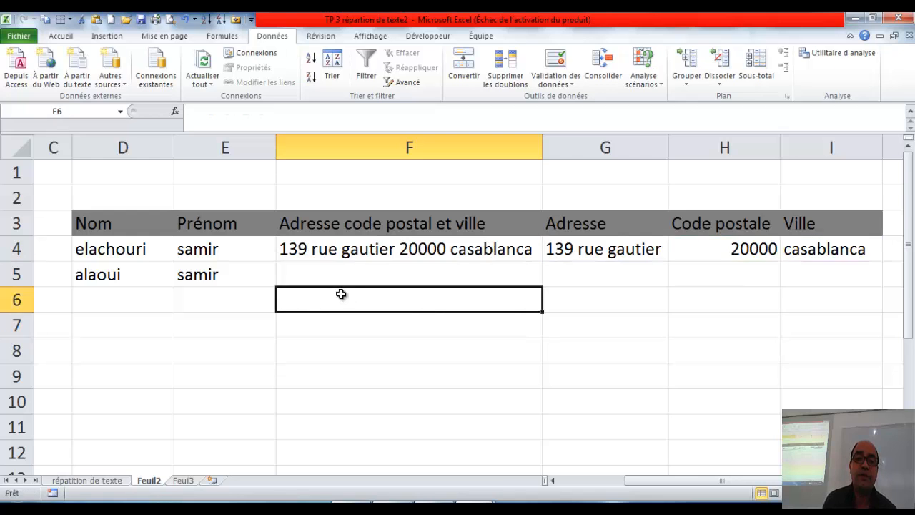
left_click(318, 250)
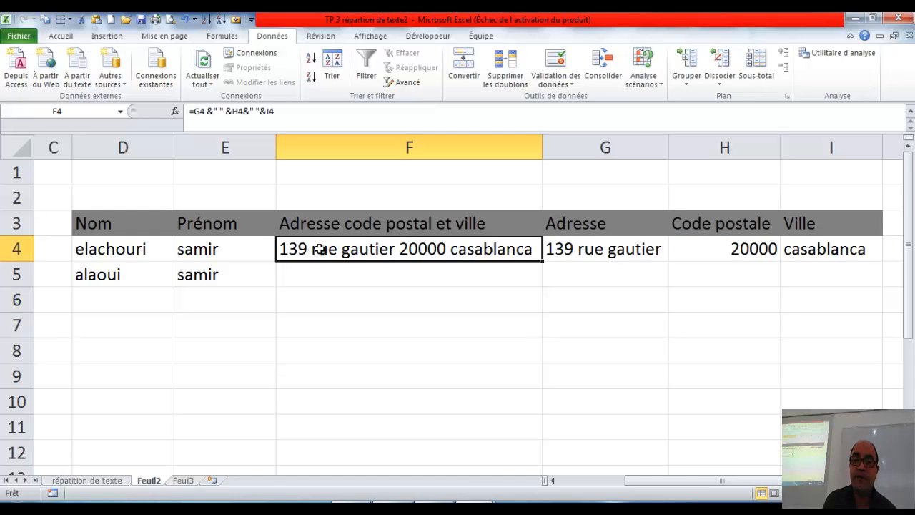
Copy F4's joined address and paste it into D9 as a plain value
right_click(322, 250)
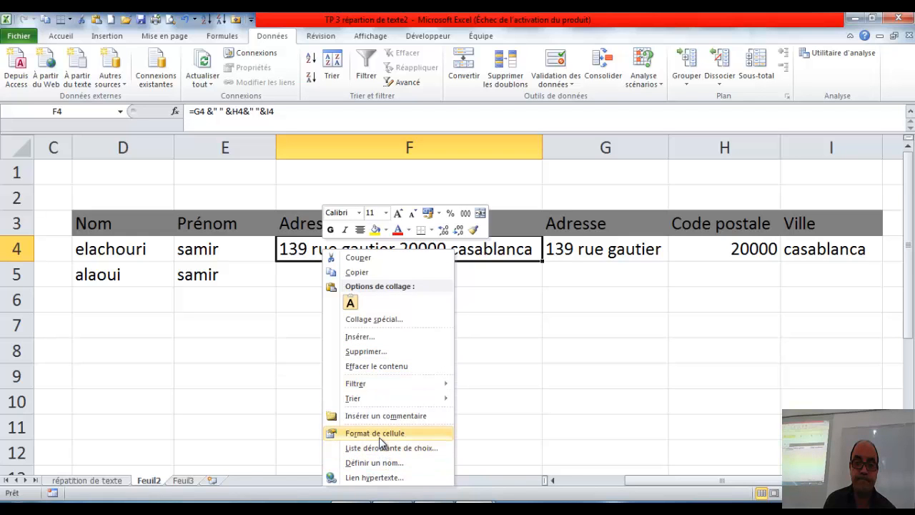
left_click(360, 272)
left_click(129, 377)
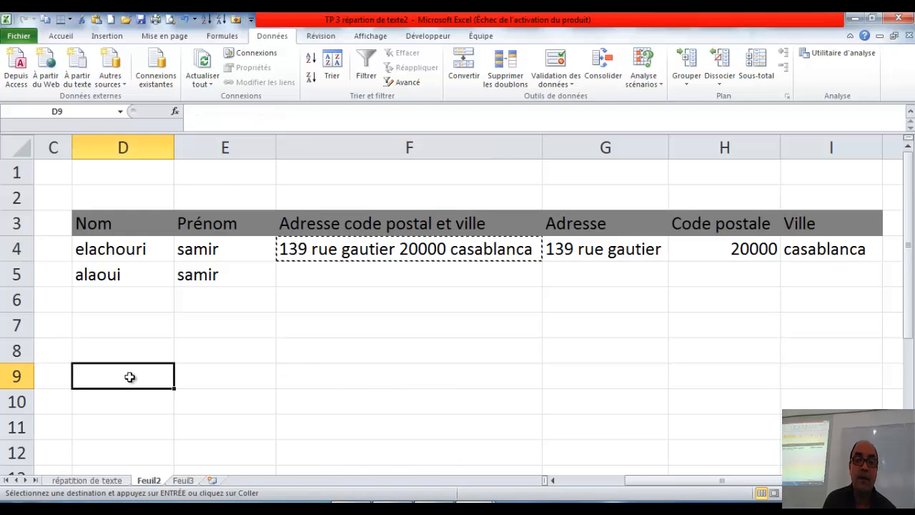
right_click(131, 383)
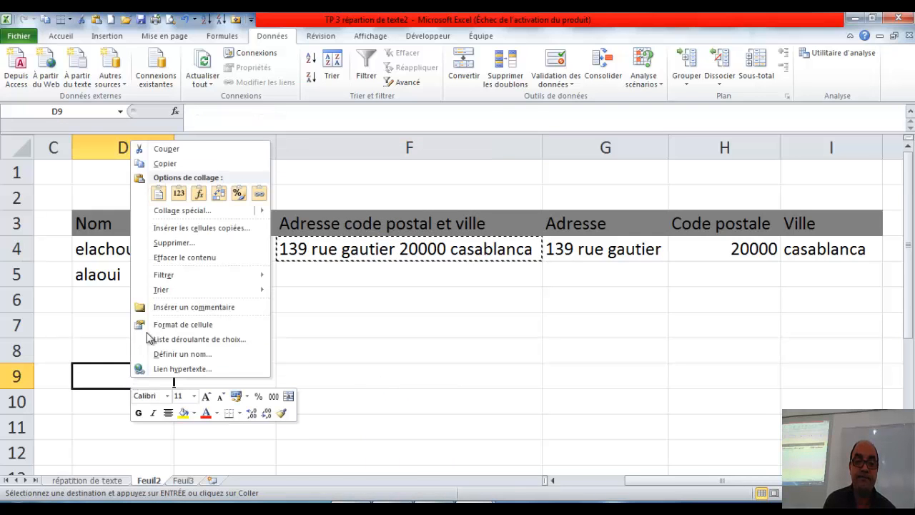
left_click(179, 194)
left_click(388, 353)
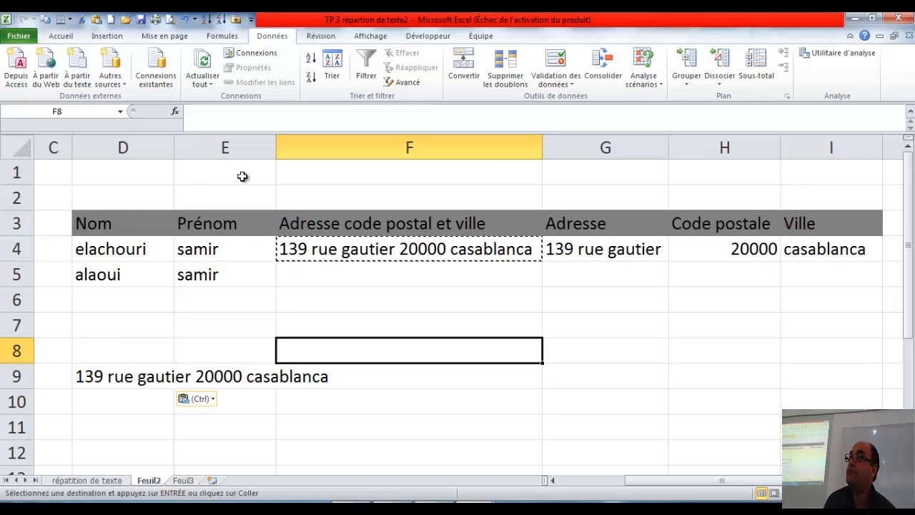
Widen column D to fit the address and open D9 for editing
left_click_drag(174, 150, 285, 152)
left_click(264, 383)
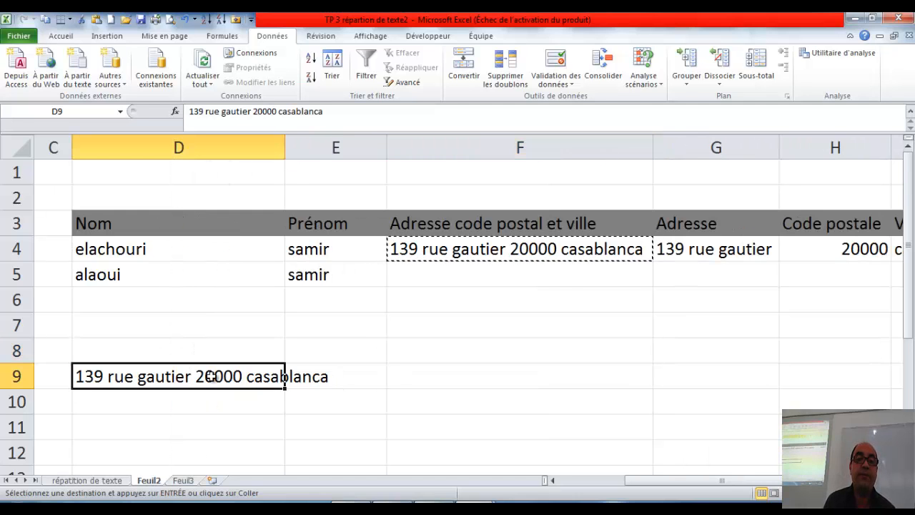
double_click(107, 376)
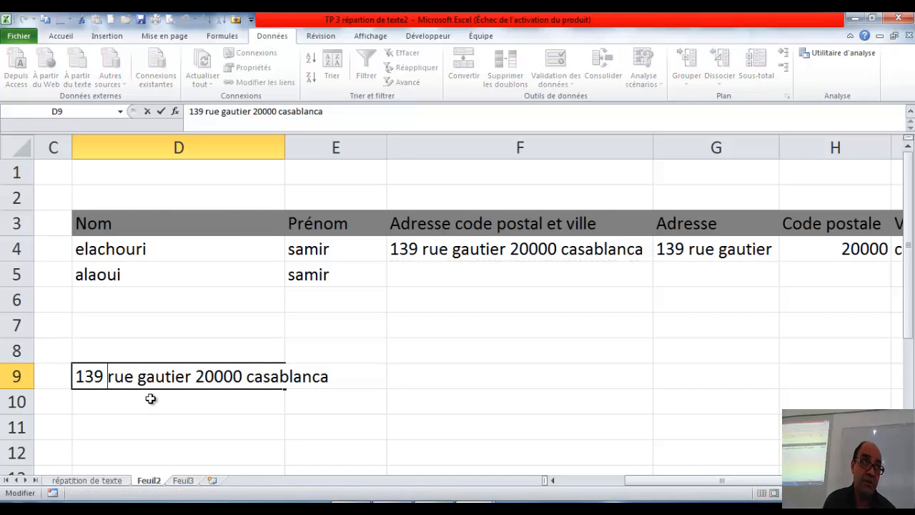
Pad D9's address with extra spaces after 139 and gautier, and begin a formula in F9
left_click(202, 374)
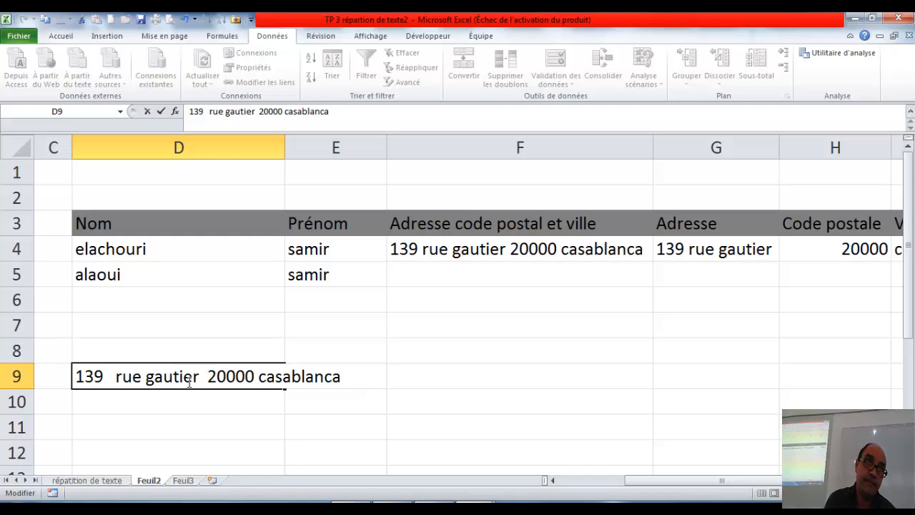
left_click(116, 377)
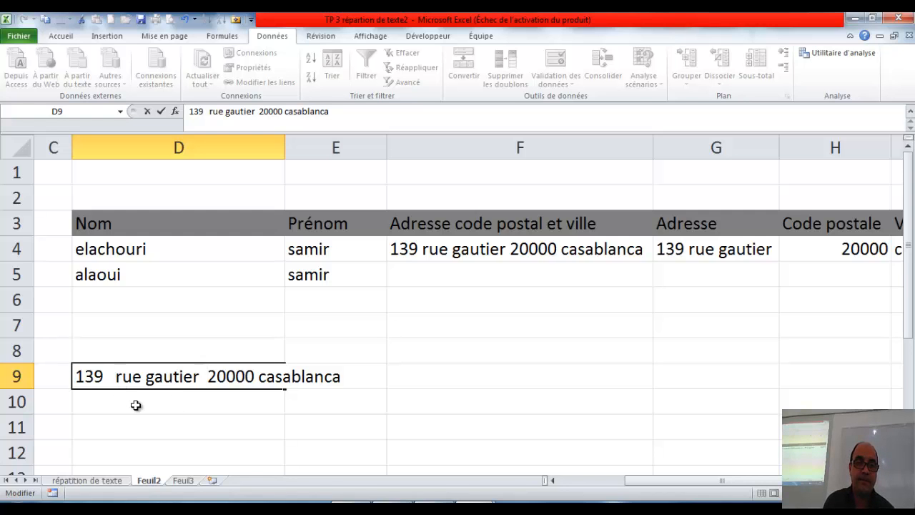
left_click(427, 381)
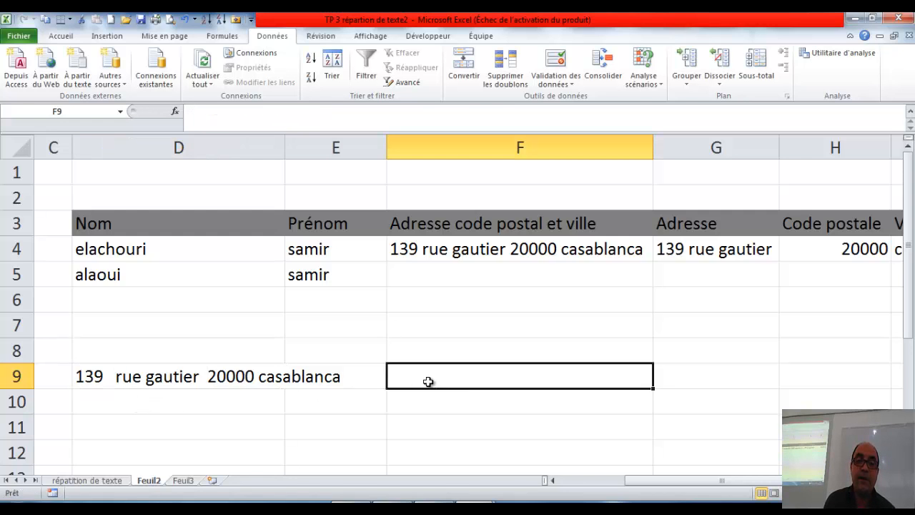
type("=")
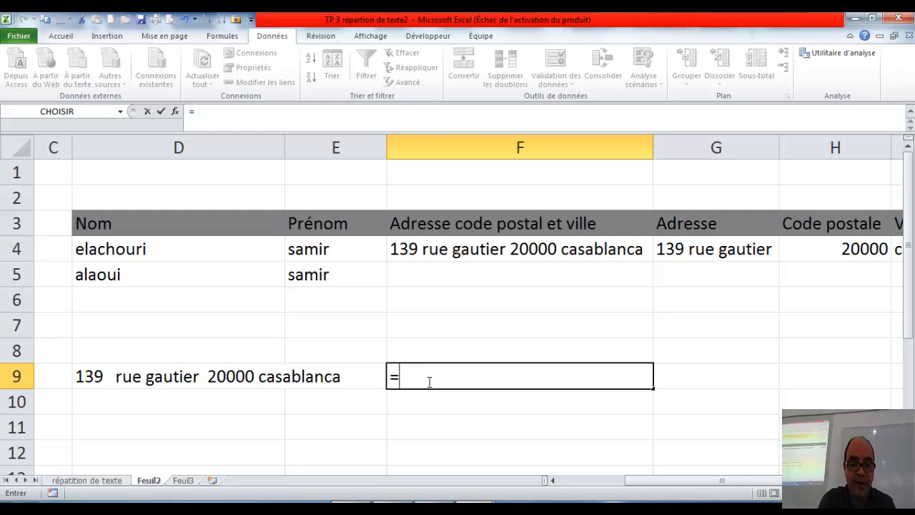
type("su")
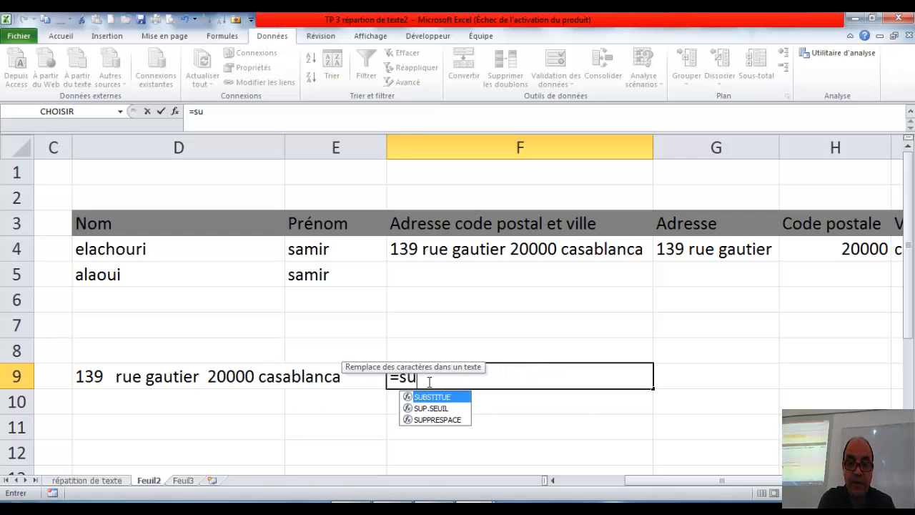
left_click(437, 419)
double_click(438, 420)
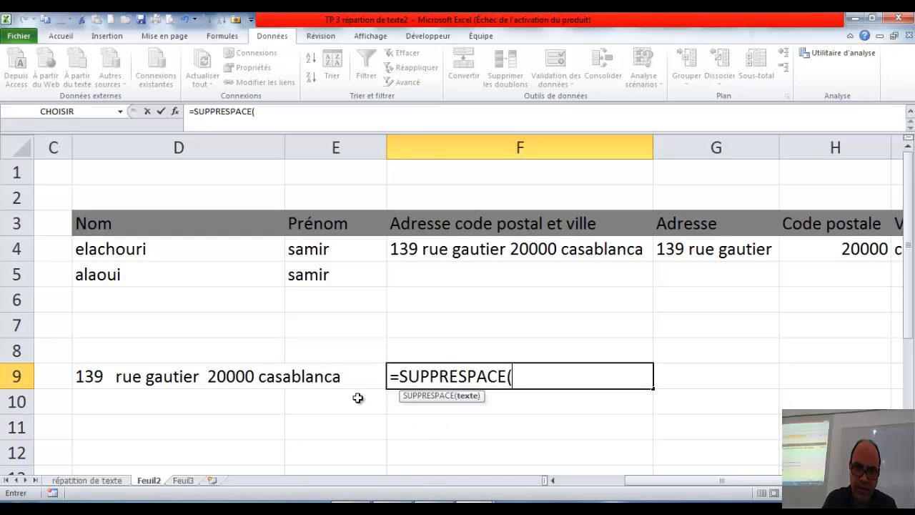
left_click(220, 376)
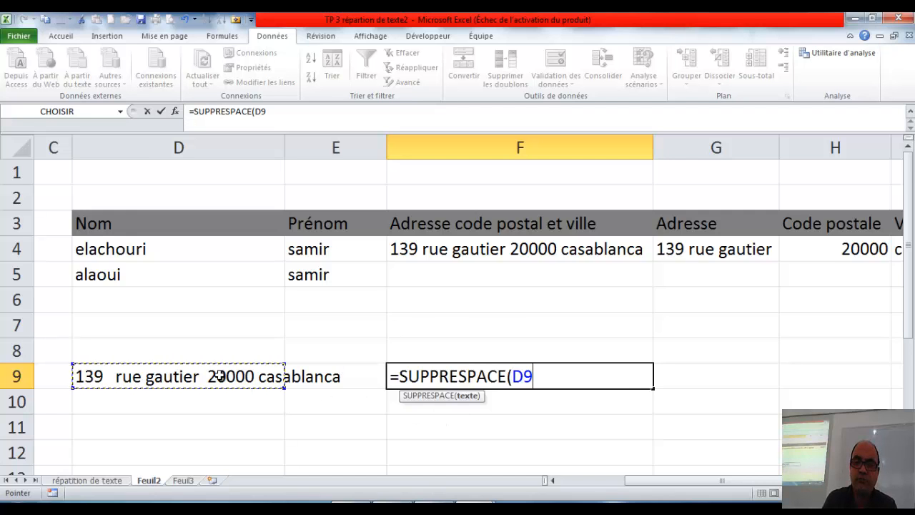
type(")")
key("Return")
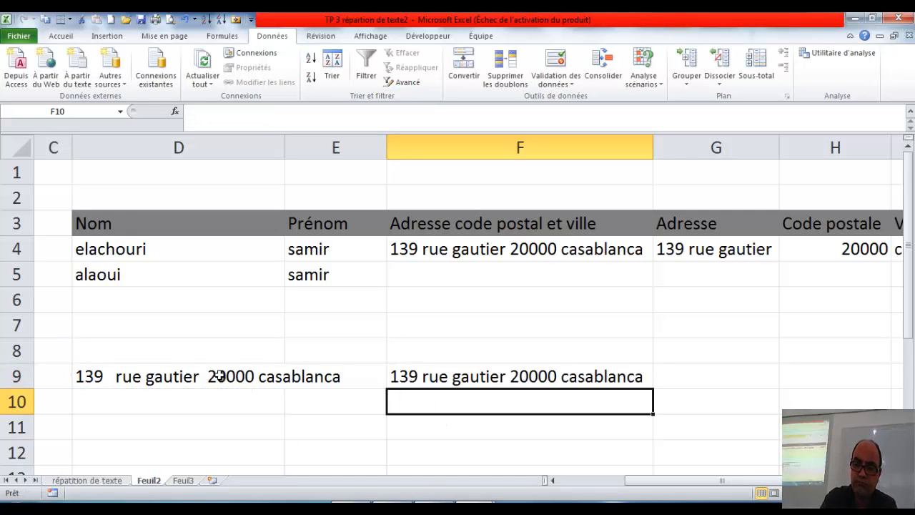
left_click(463, 375)
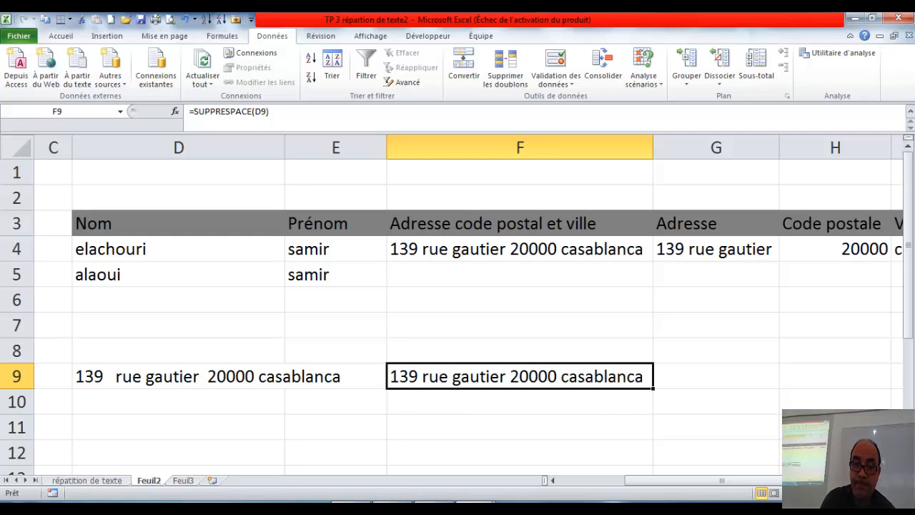
left_click(475, 507)
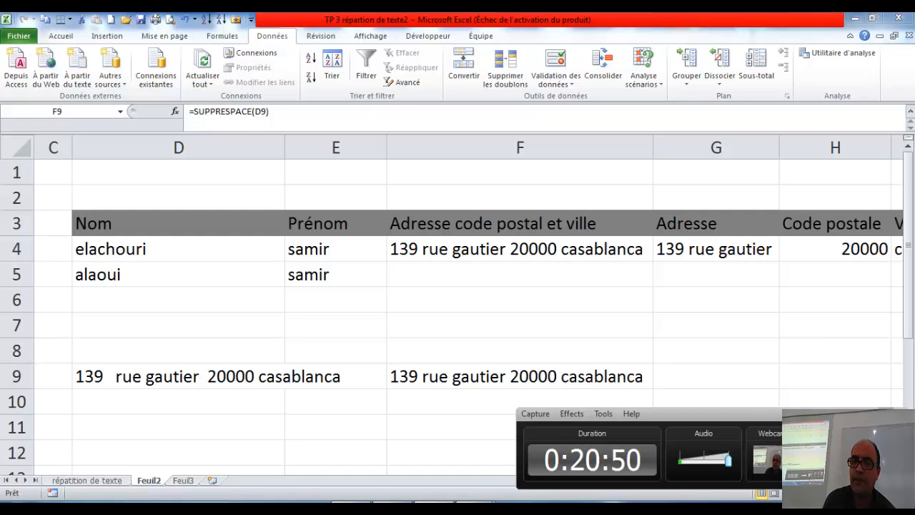
left_click(495, 379)
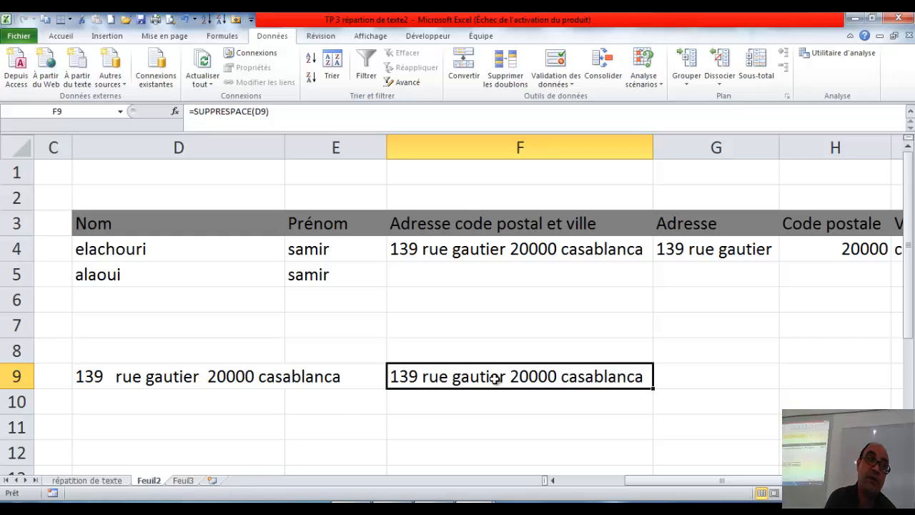
double_click(113, 378)
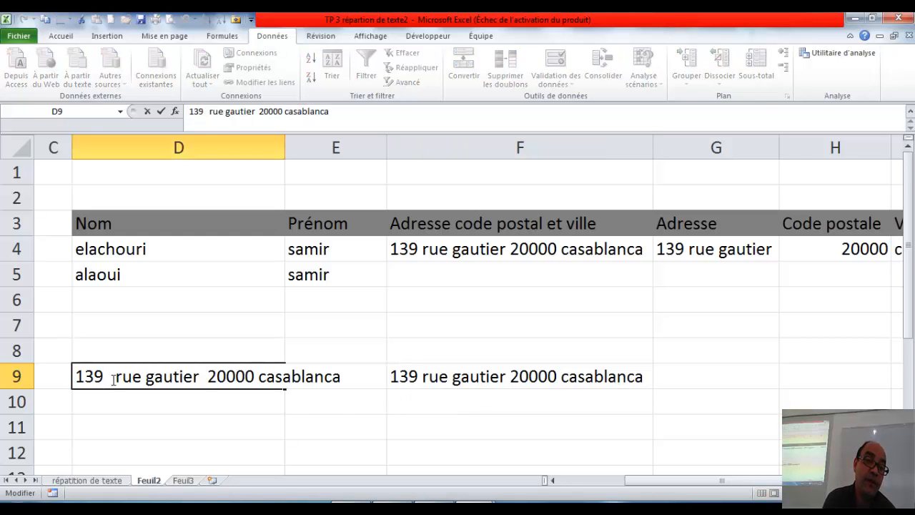
key("Right")
key("Right")
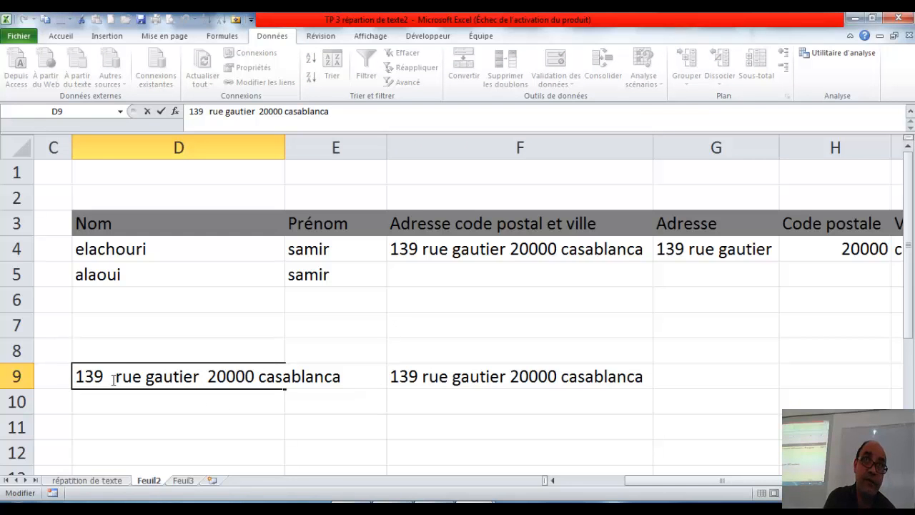
key("Right")
key("Right")
key("Right")
key("Right")
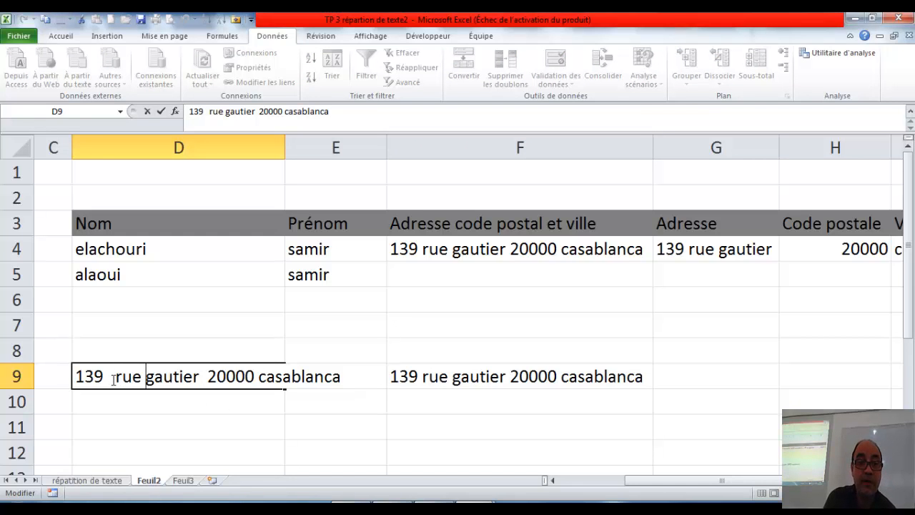
key("Right")
key("Right")
key("Right")
key("Right")
key("Right")
key("Right")
key("Right")
key("Right")
key("Right")
key("Right")
key("Left")
key("Left")
key("Left")
key("Right")
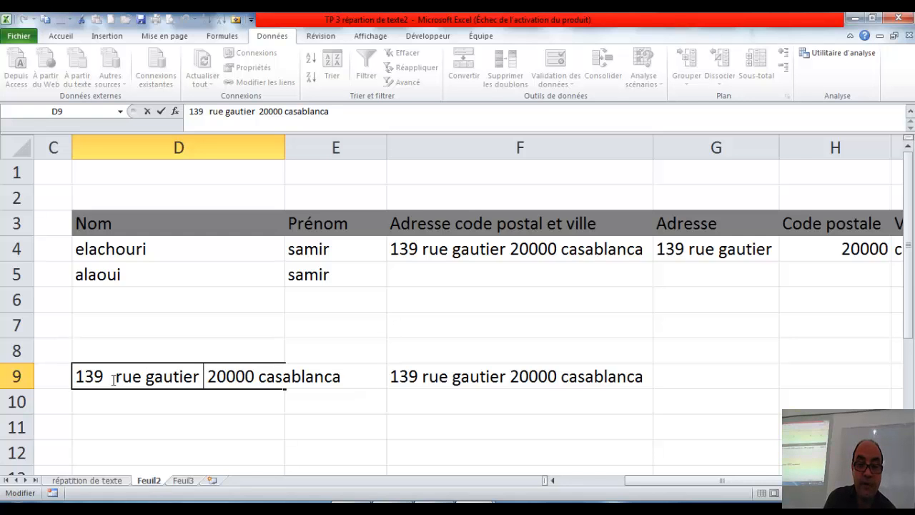
key("Right")
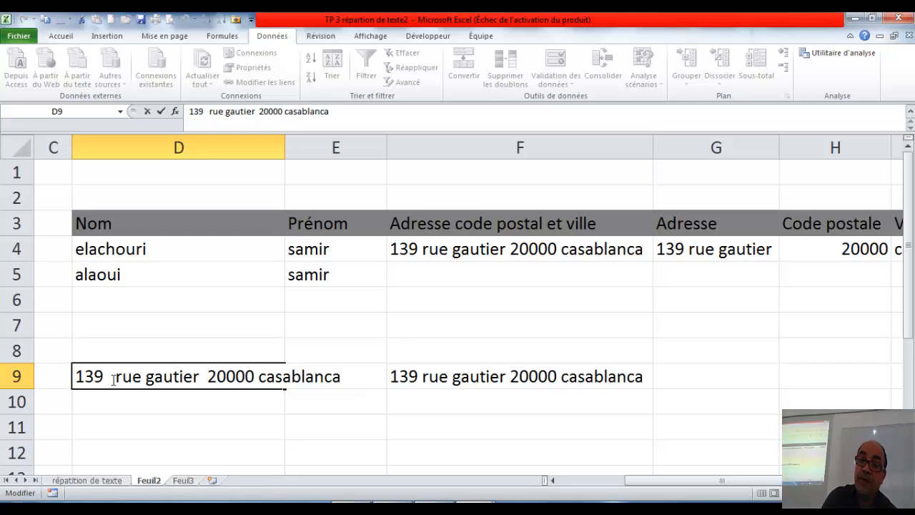
left_click(457, 378)
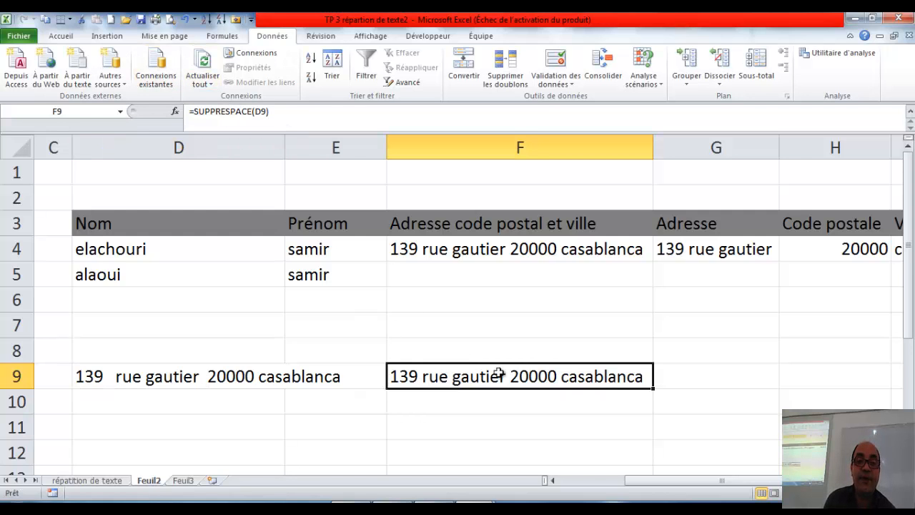
left_click(477, 508)
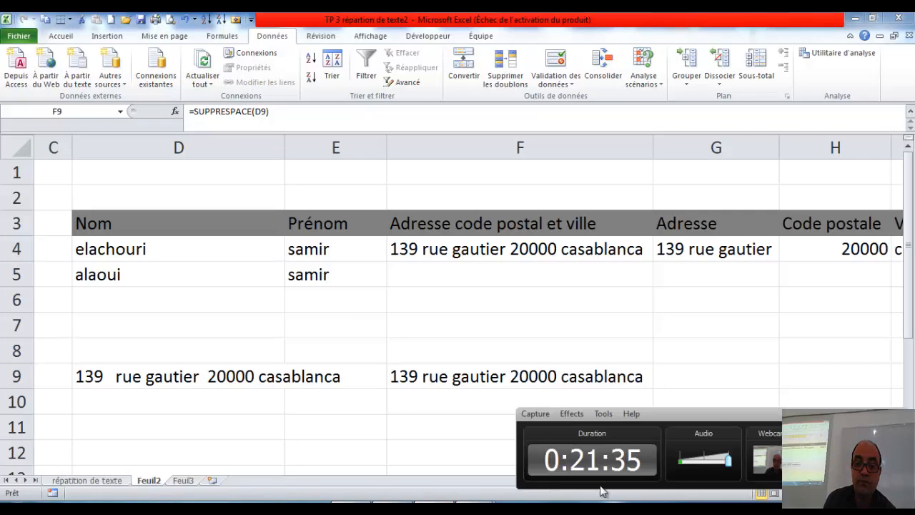